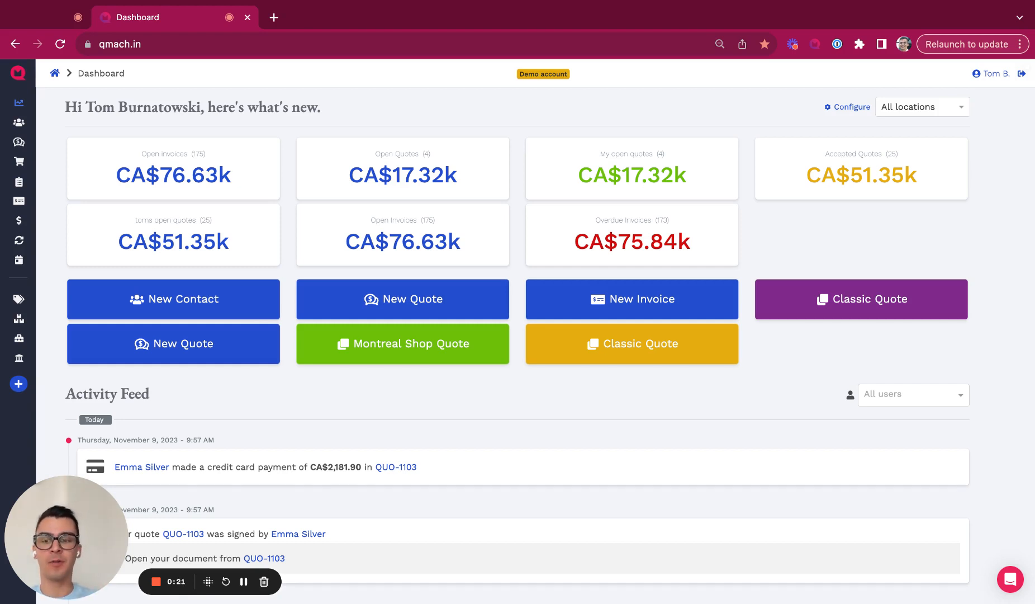
# Step: Switch from the dashboard to the Quotes listing with its draft, proposed, accepted and won totals
pyautogui.scroll(-5, 278, 157)
pyautogui.scroll(5, 278, 157)
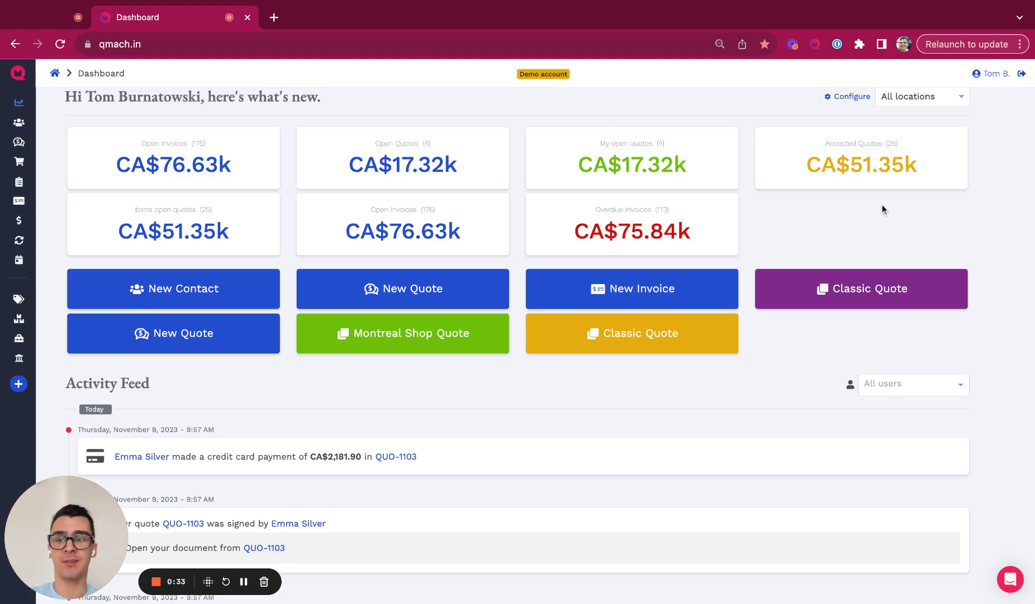
pyautogui.click(17, 144)
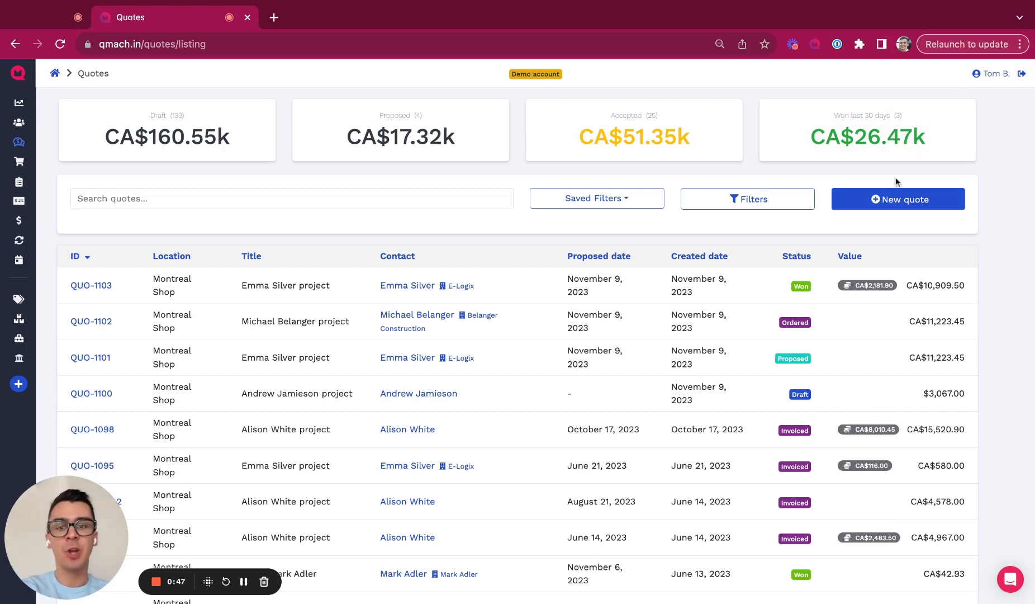
# Step: Start a quote from QUO-1101, searching existing customers by first name and picking the E-Logix contact
pyautogui.click(889, 204)
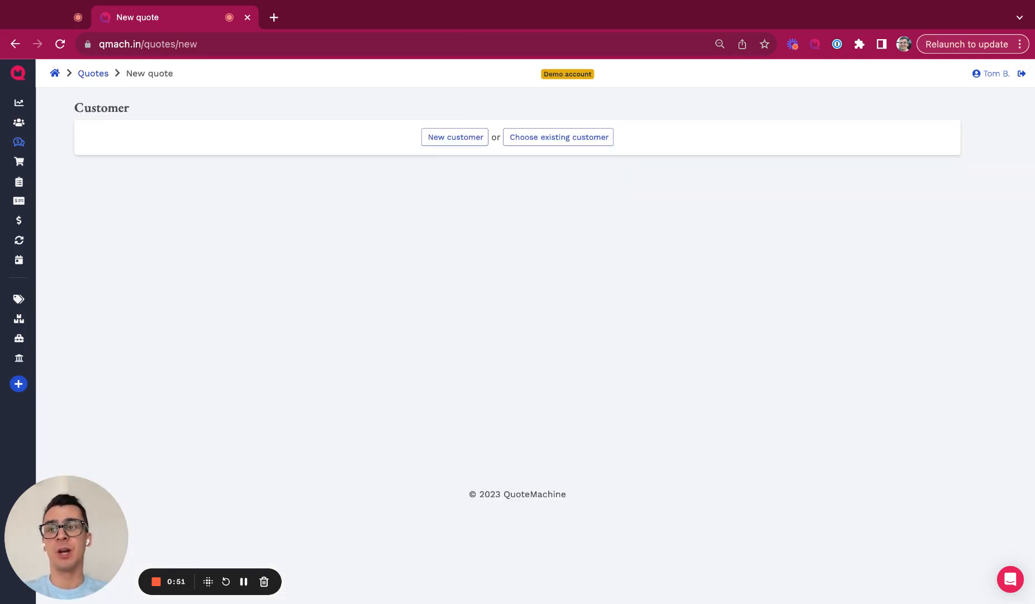
pyautogui.moveTo(14, 132)
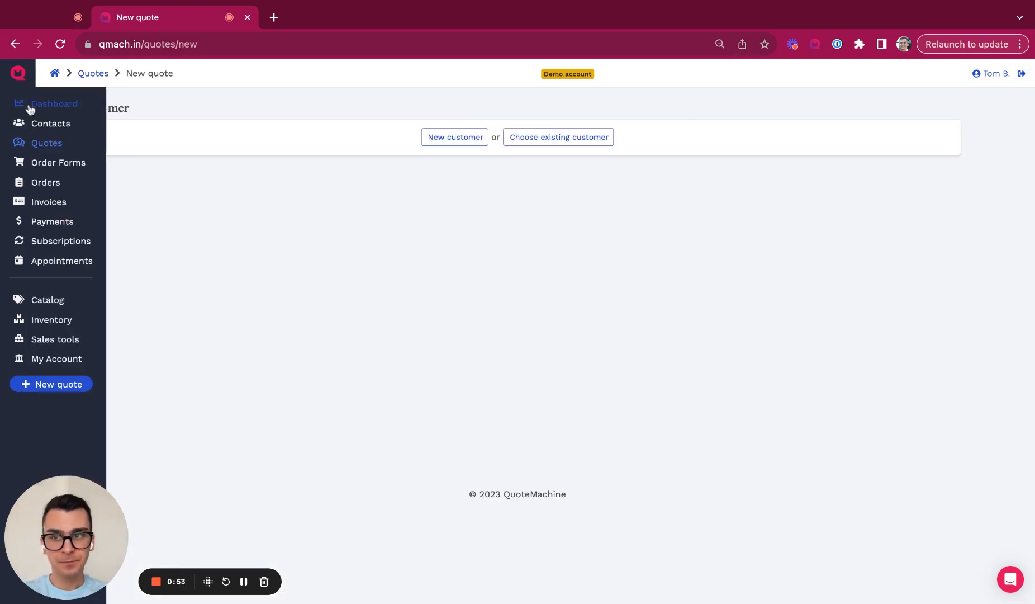
pyautogui.click(30, 106)
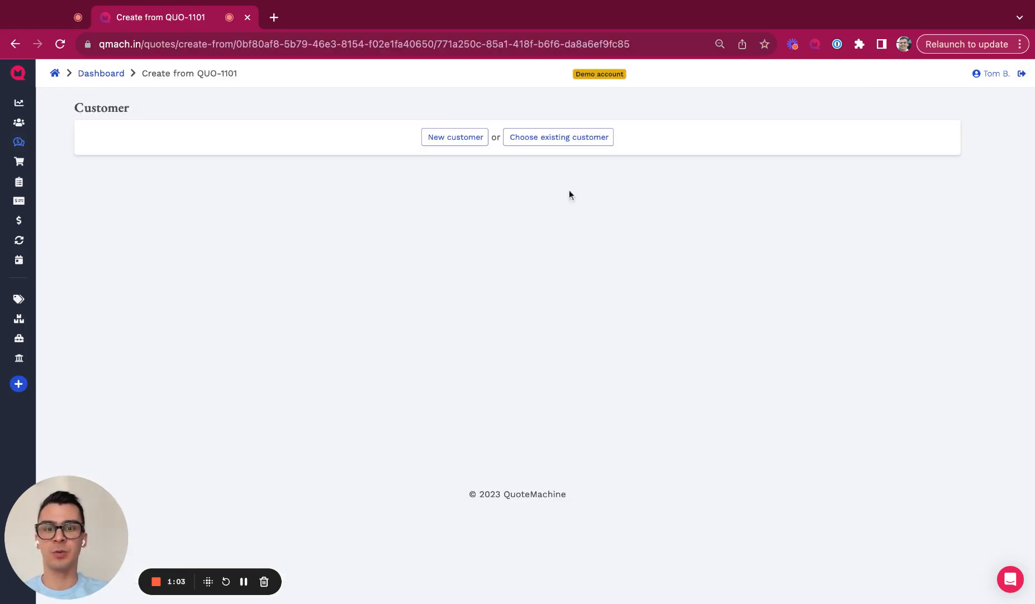
pyautogui.click(555, 143)
pyautogui.write('emma')
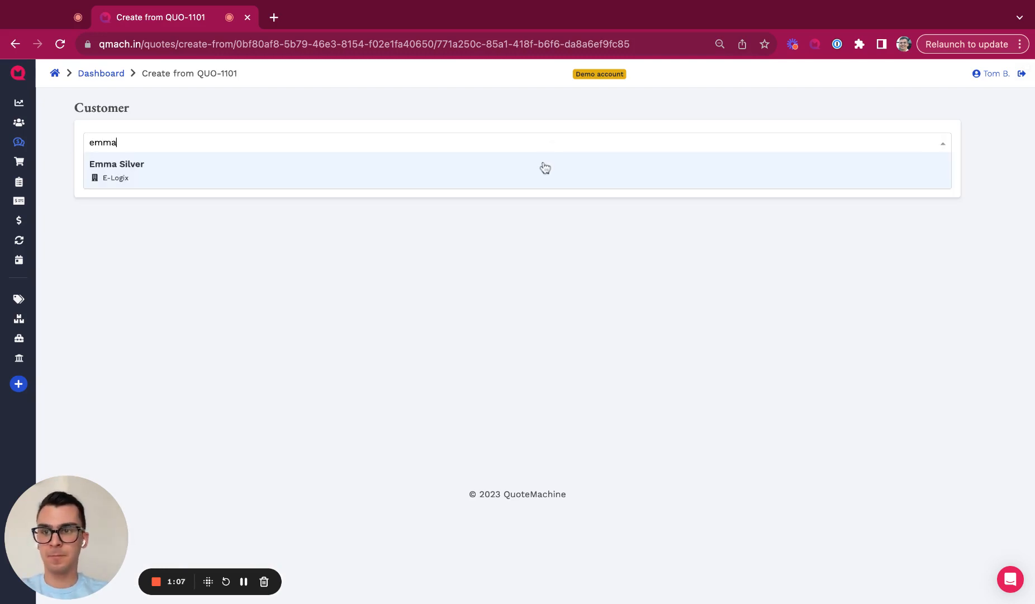
pyautogui.click(423, 179)
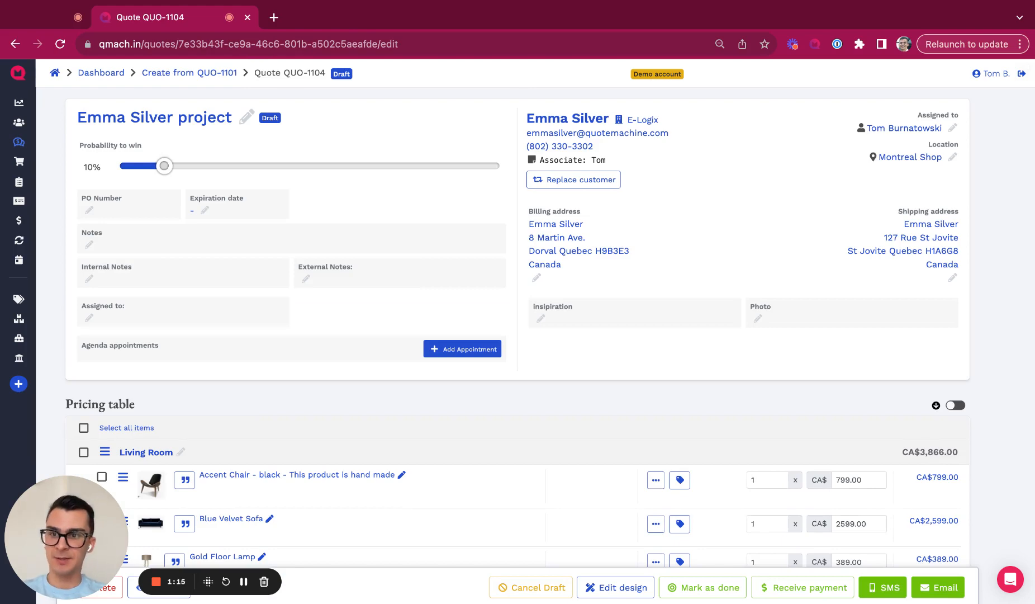
# Step: Price the SUSPEND II wood entryway cabinet at 500.00, bringing Accessories to CA$3,924.00
pyautogui.scroll(-5, 404, 296)
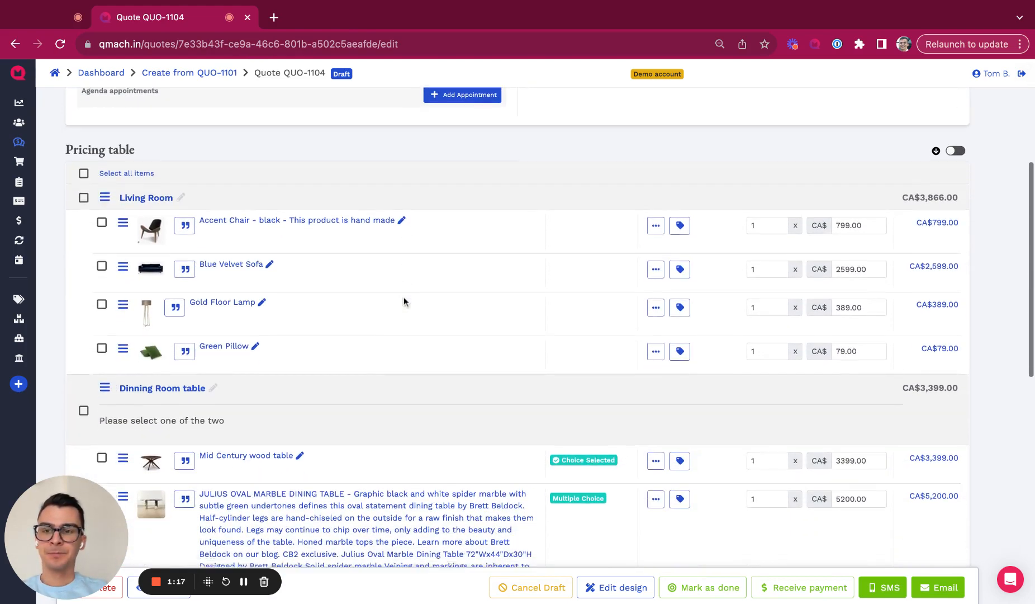
pyautogui.scroll(-1, 403, 301)
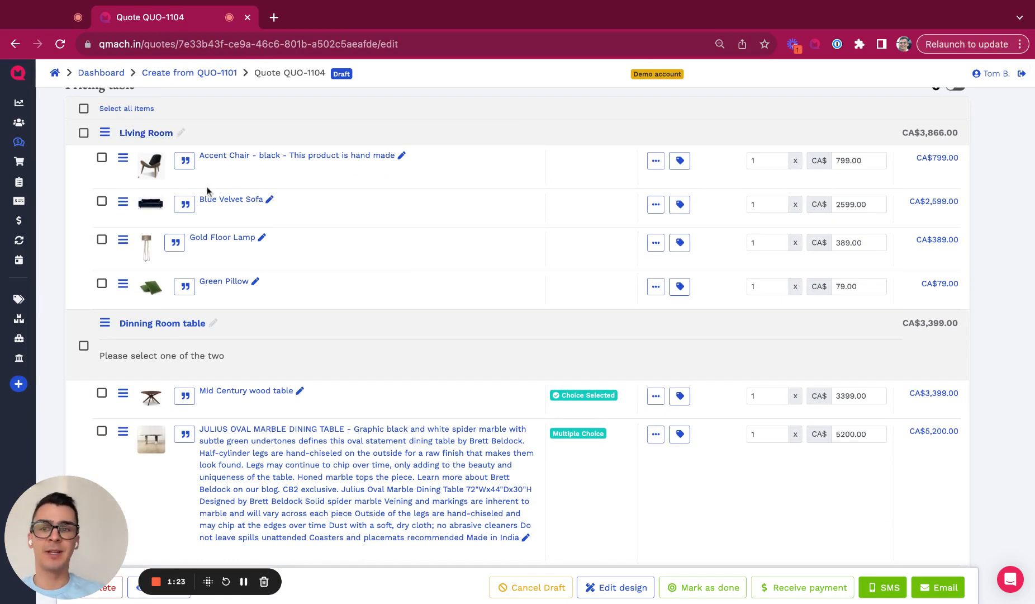
pyautogui.scroll(1, 529, 229)
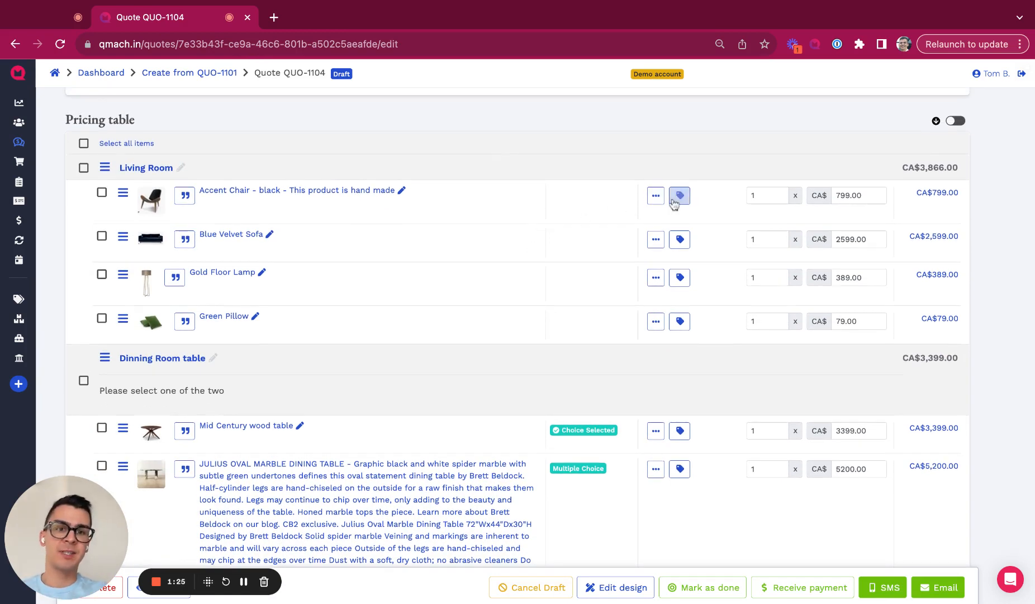
pyautogui.scroll(-3, 675, 203)
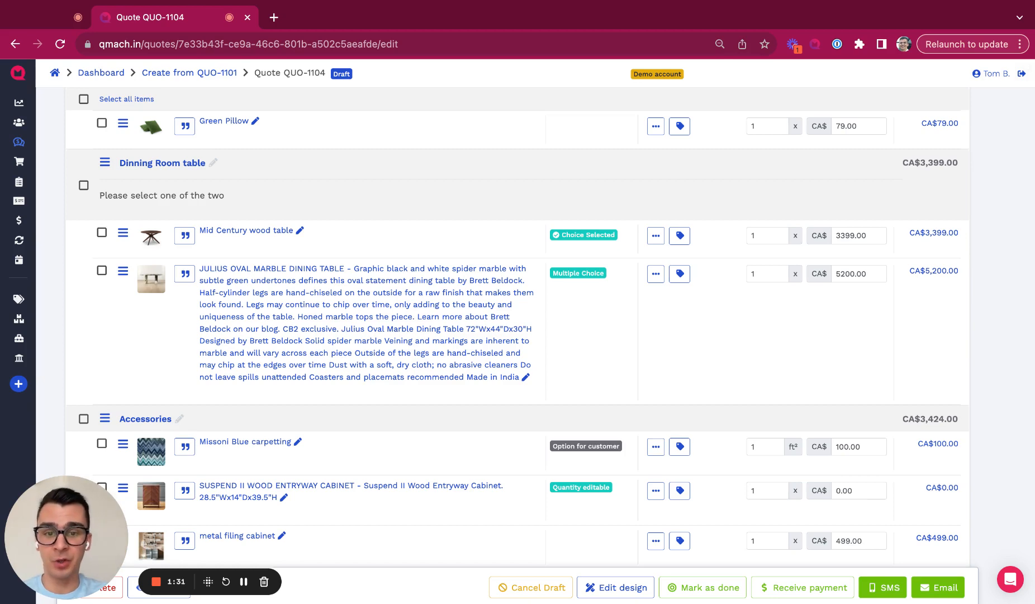
pyautogui.scroll(-3, 520, 222)
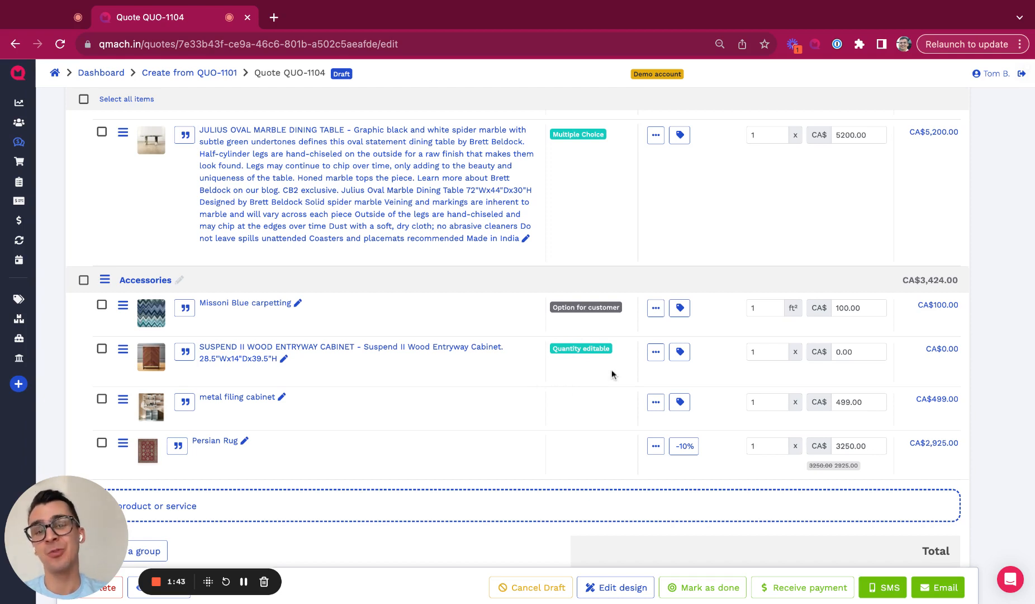
pyautogui.click(241, 580)
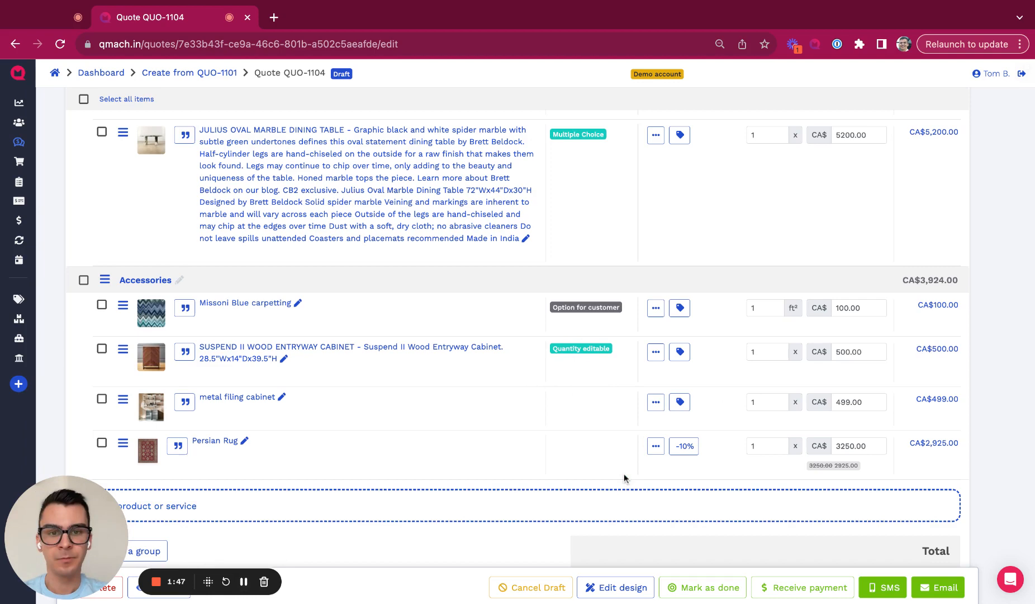
pyautogui.scroll(1, 623, 475)
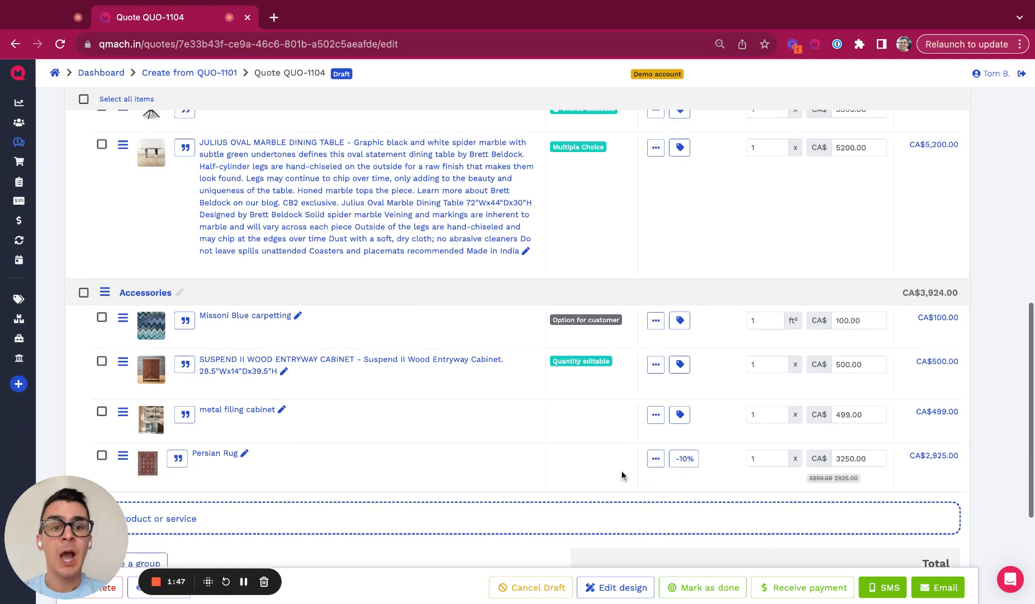
pyautogui.scroll(-1, 623, 474)
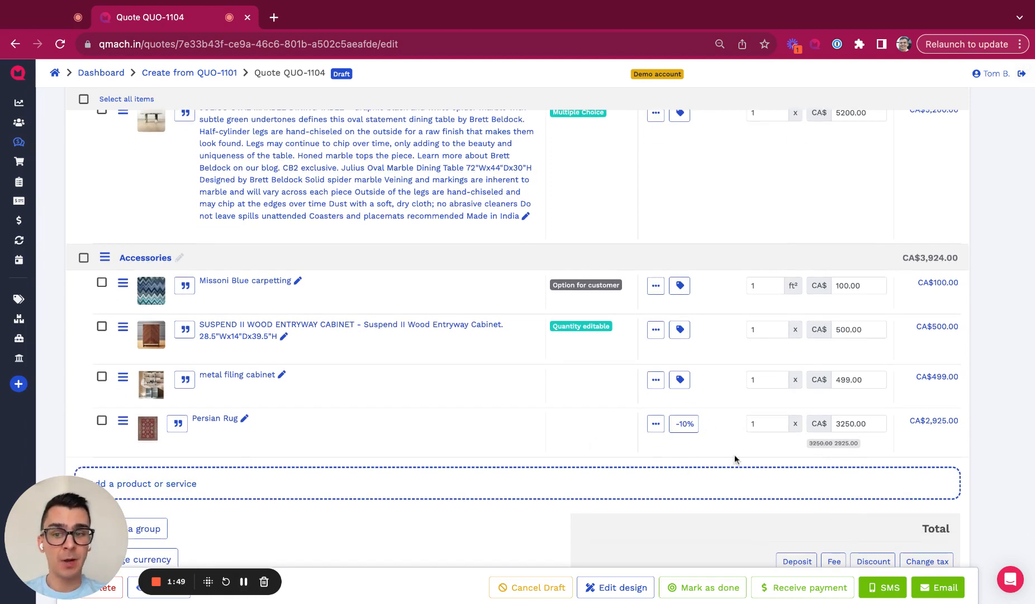
pyautogui.scroll(-1, 735, 459)
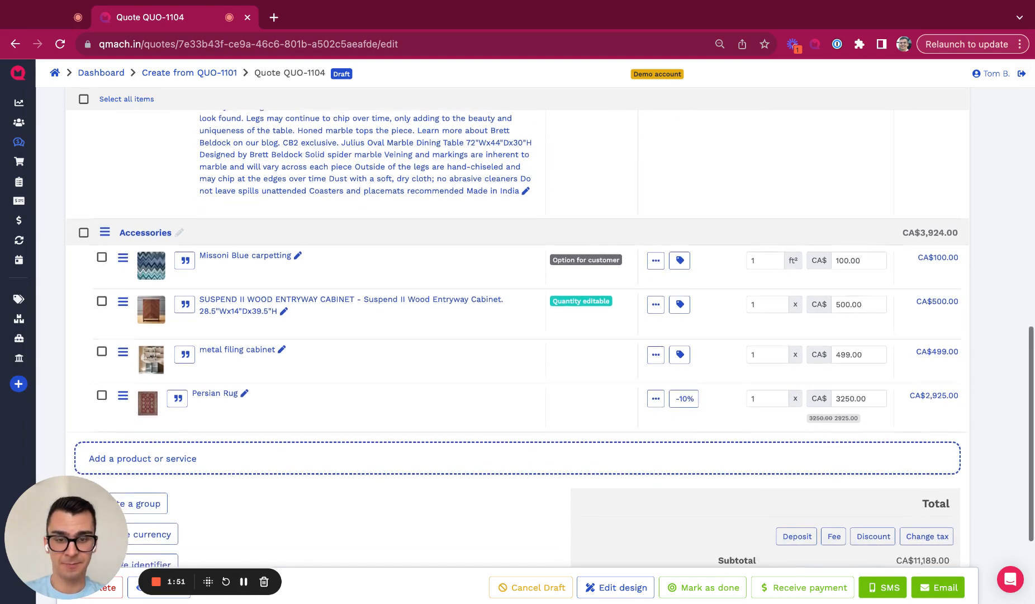
pyautogui.scroll(4, 735, 458)
pyautogui.scroll(4, 551, 338)
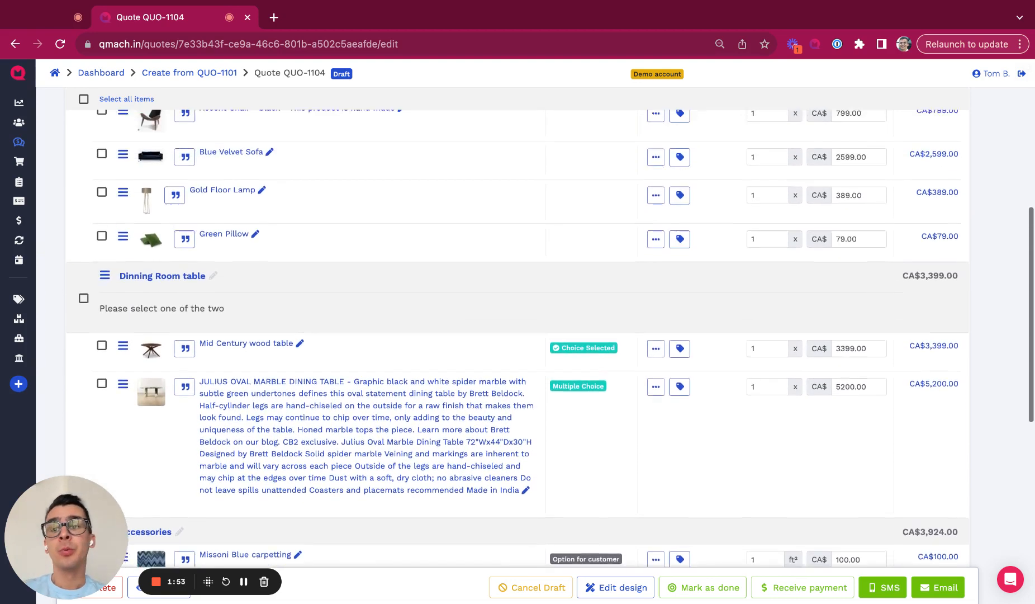
pyautogui.scroll(-2, 551, 339)
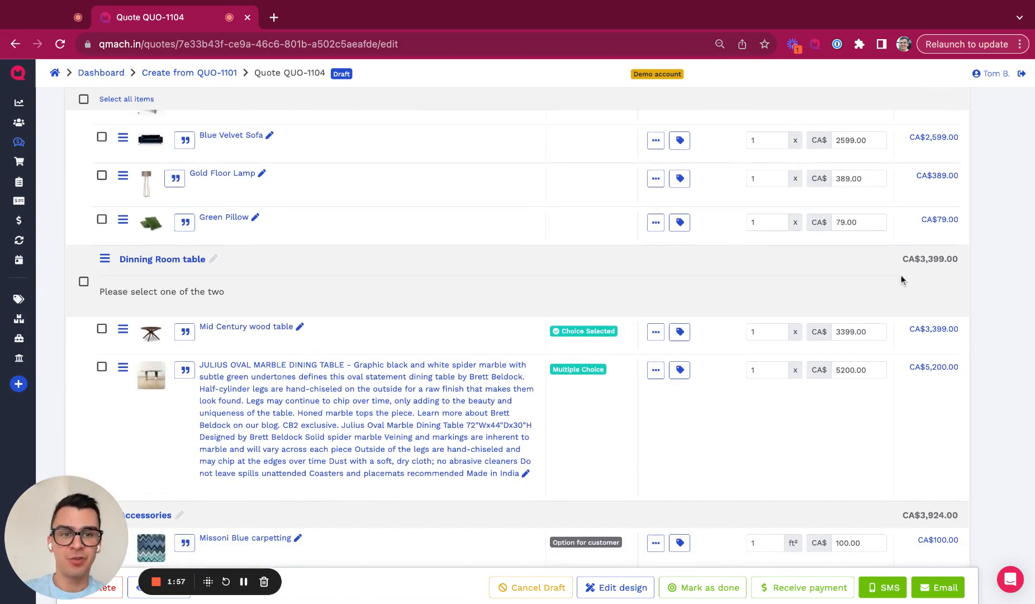
pyautogui.click(876, 330)
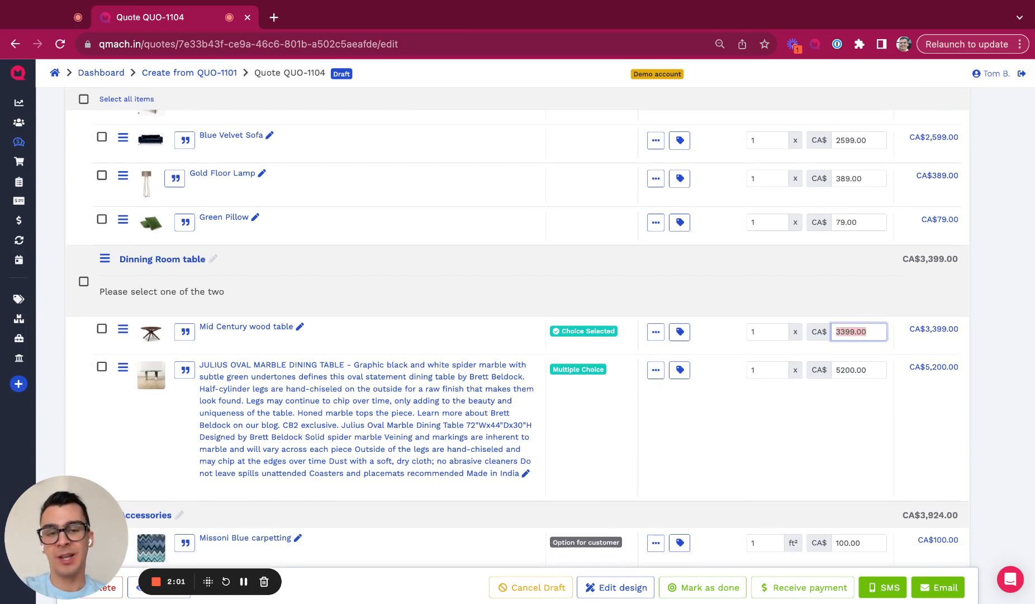
pyautogui.write('1500.00')
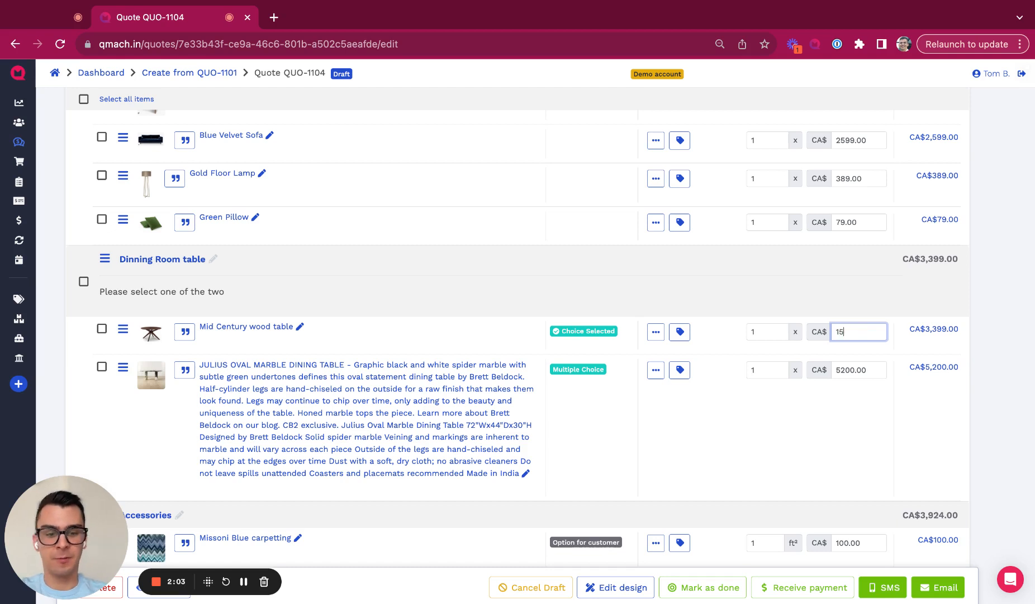
pyautogui.click(881, 424)
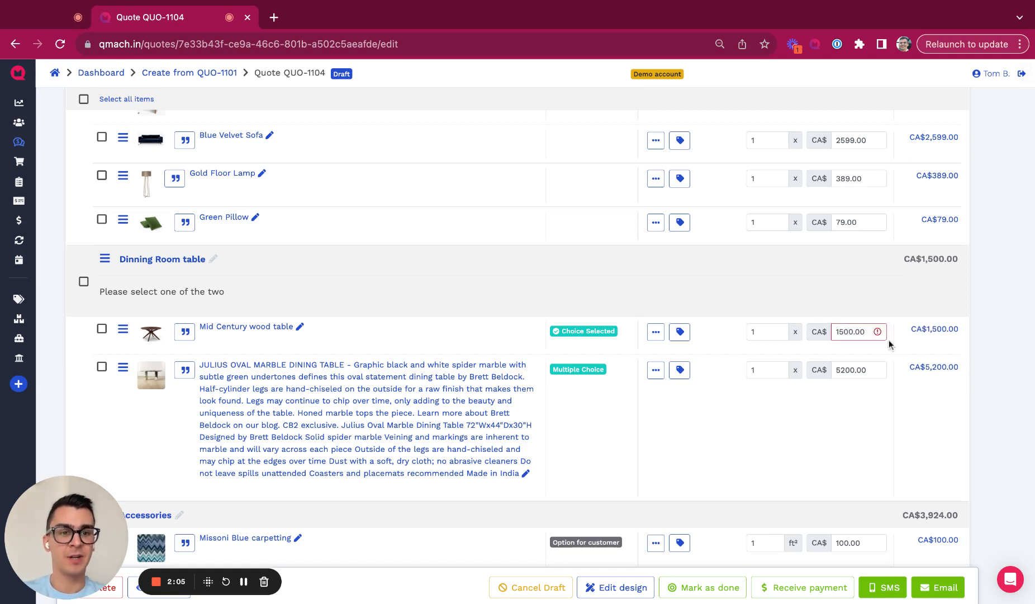
pyautogui.moveTo(878, 331)
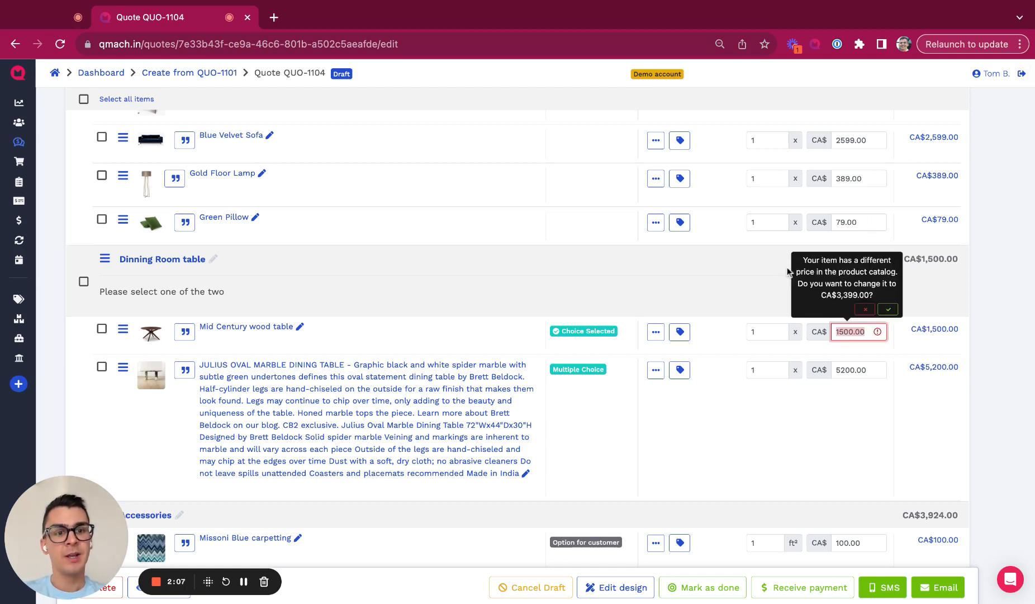
pyautogui.click(883, 311)
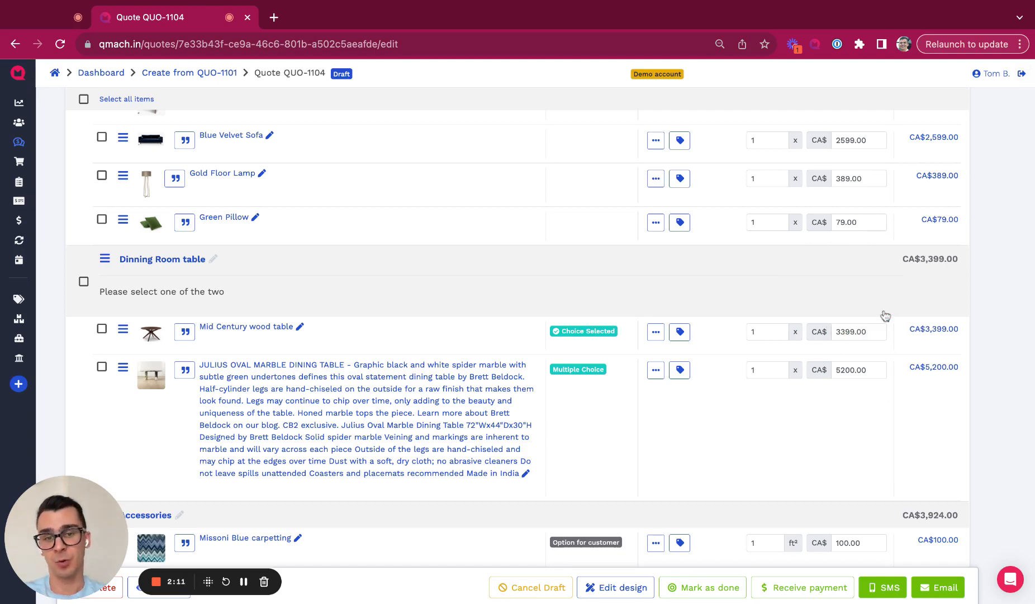
pyautogui.scroll(-5, 879, 384)
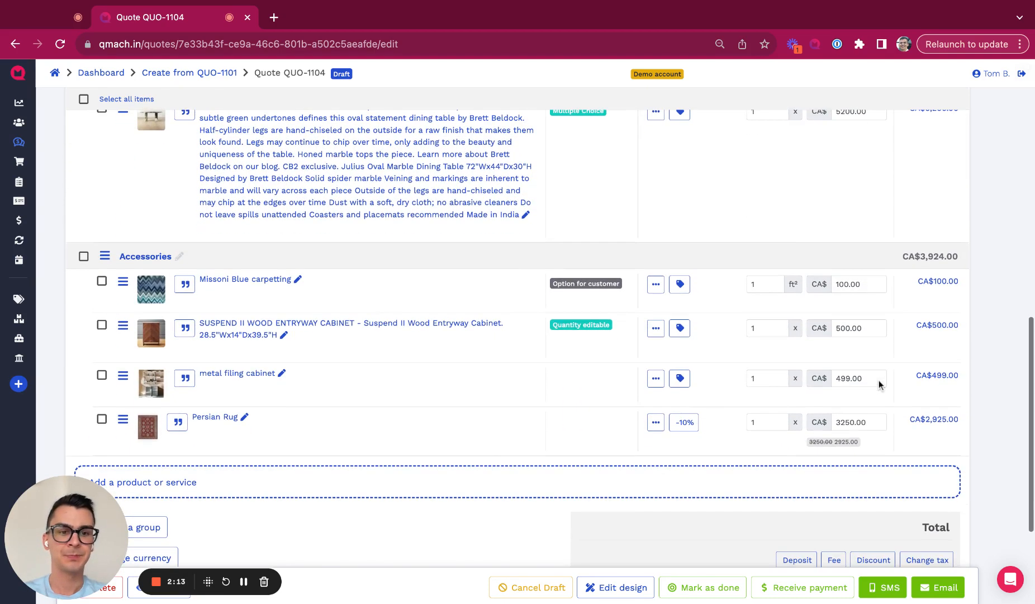
pyautogui.scroll(2, 878, 384)
pyautogui.scroll(-5, 878, 384)
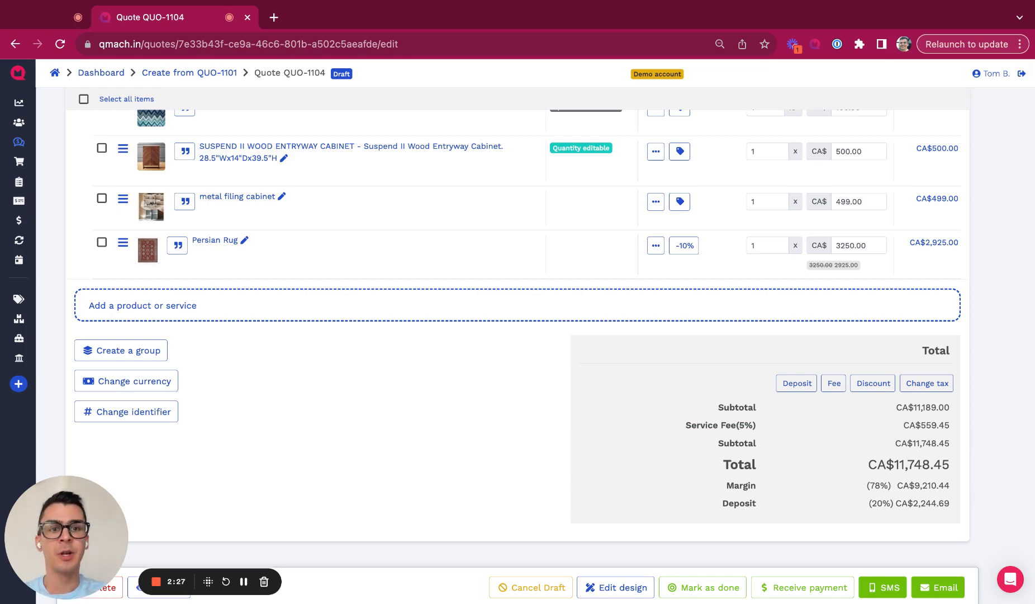
pyautogui.scroll(7, 763, 369)
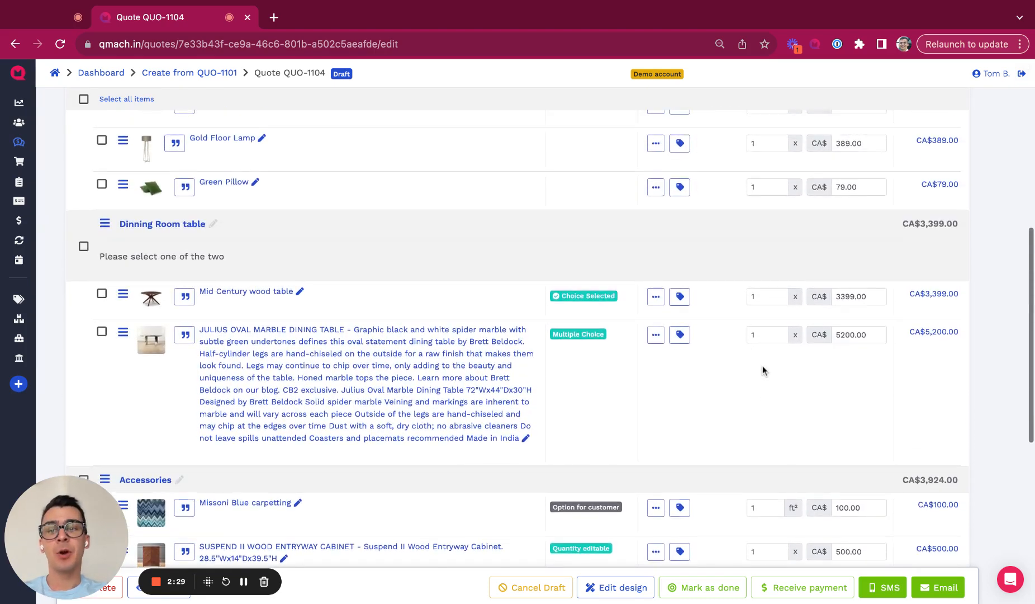
pyautogui.scroll(-5, 763, 369)
pyautogui.scroll(-2, 763, 369)
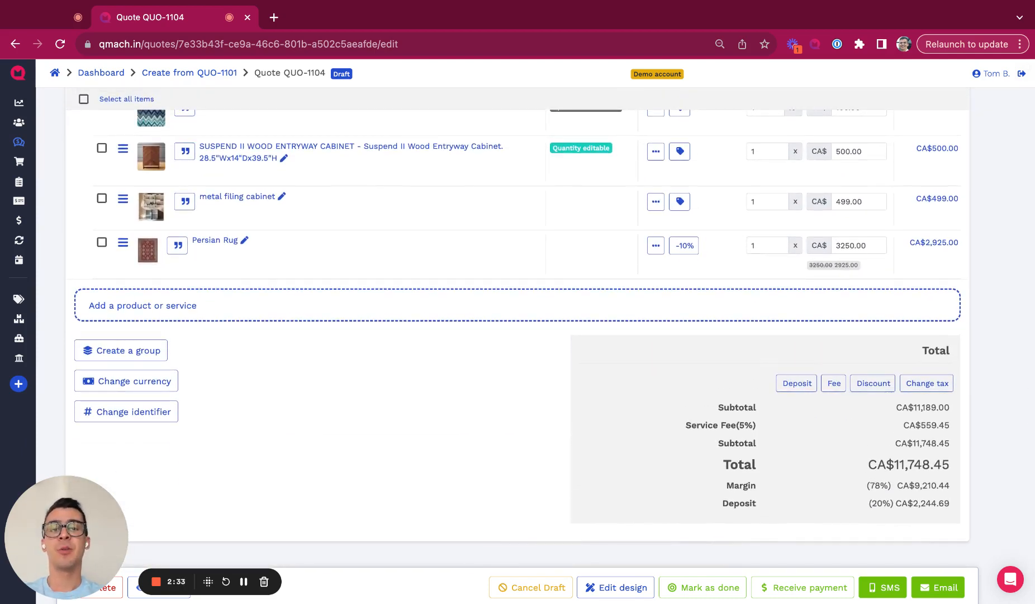
# Step: In the quote's document design, look over the proposal templates and content-block options, cancelling both
pyautogui.click(617, 587)
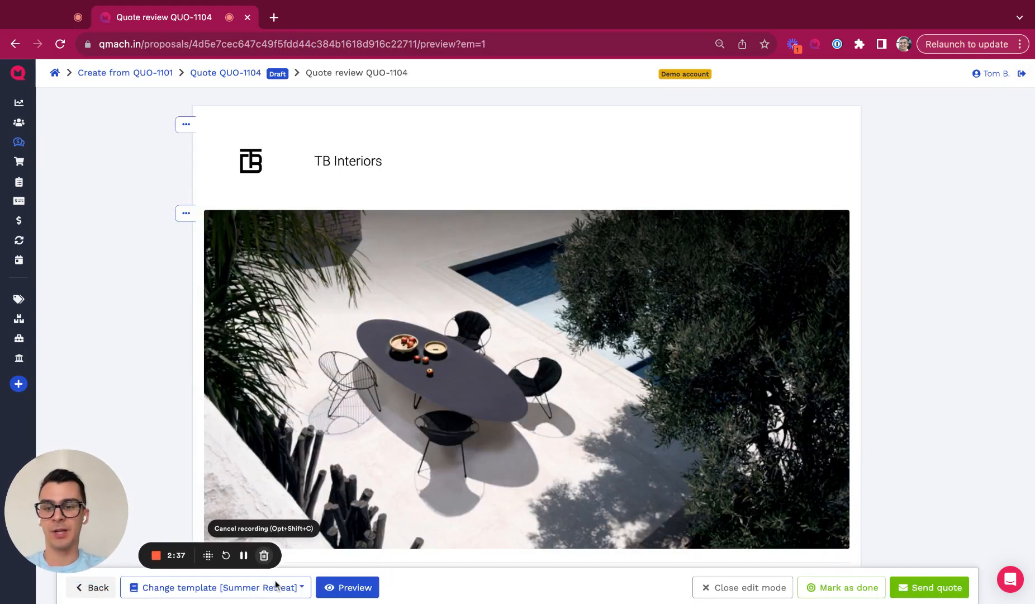
pyautogui.scroll(-3, 335, 457)
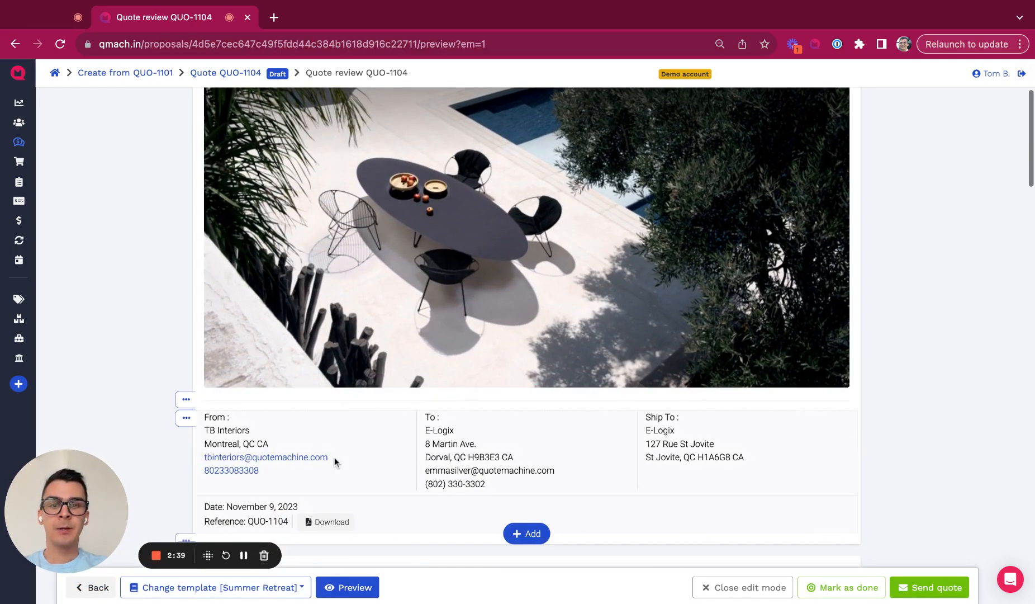
pyautogui.scroll(-3, 335, 457)
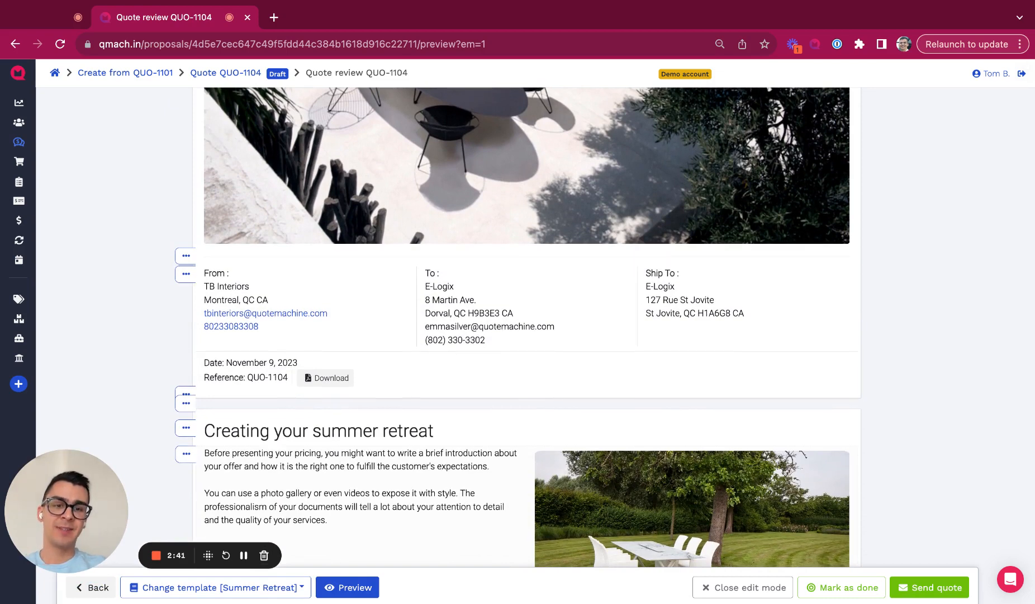
pyautogui.scroll(-3, 334, 457)
pyautogui.click(227, 587)
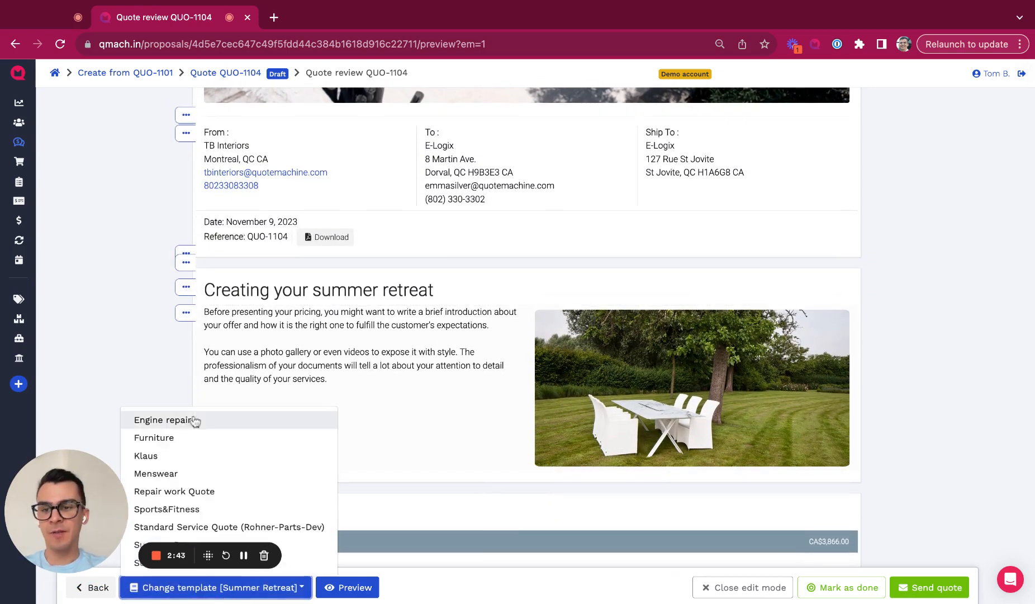
pyautogui.click(139, 355)
pyautogui.scroll(-5, 140, 355)
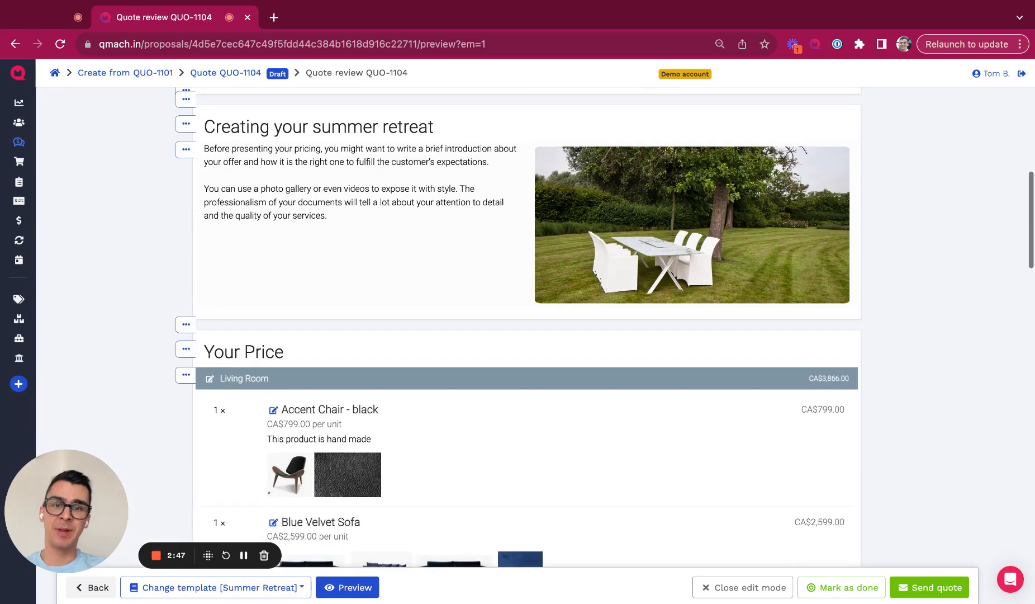
pyautogui.scroll(5, 528, 394)
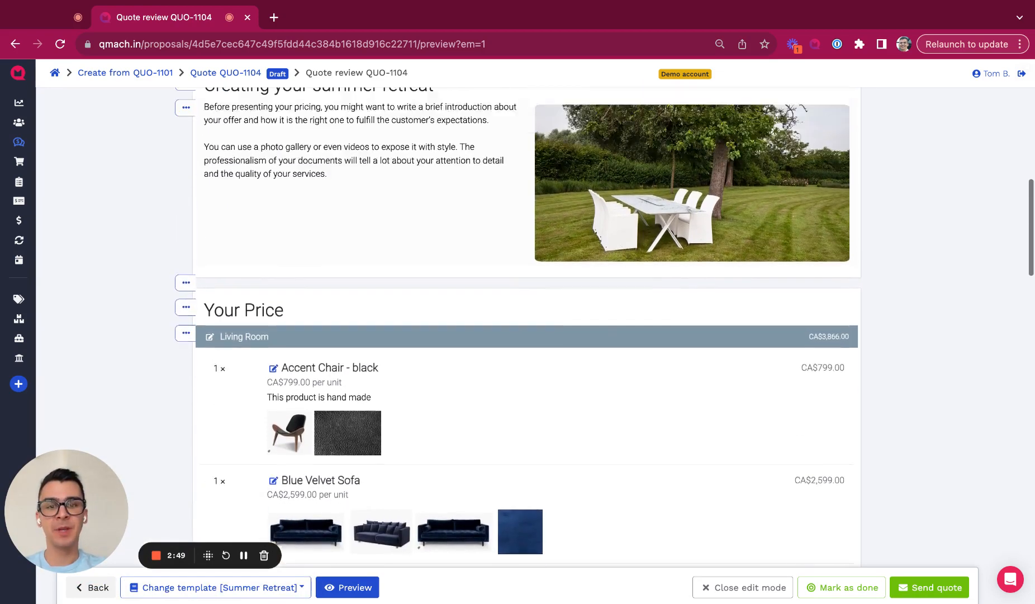
pyautogui.click(518, 451)
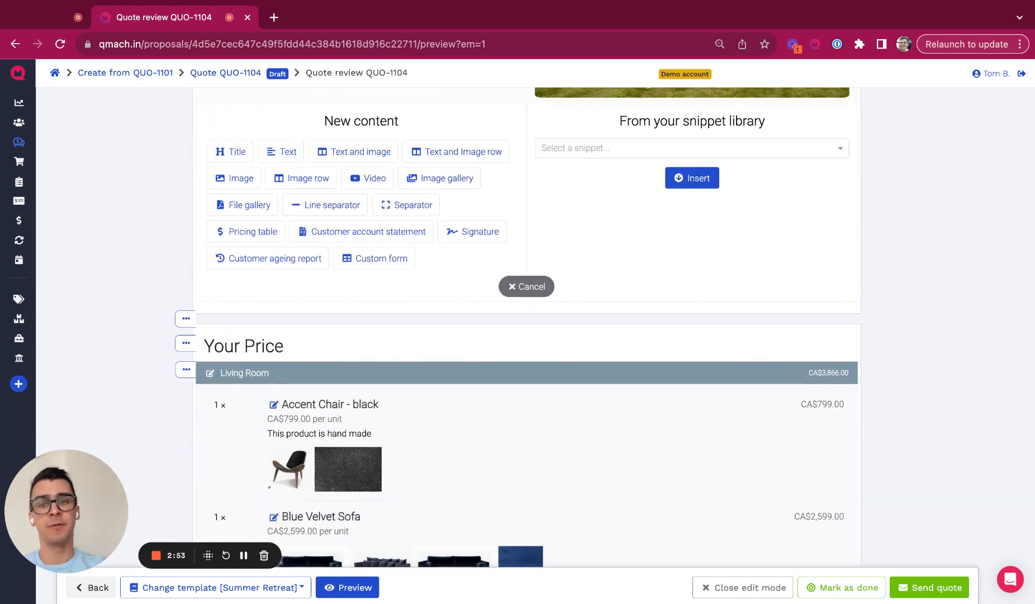
pyautogui.click(530, 288)
# Step: Bring up the QUO-1104 send email, prefilled with subject 'Your proposal from Toms Home Design'
pyautogui.scroll(-12, 893, 348)
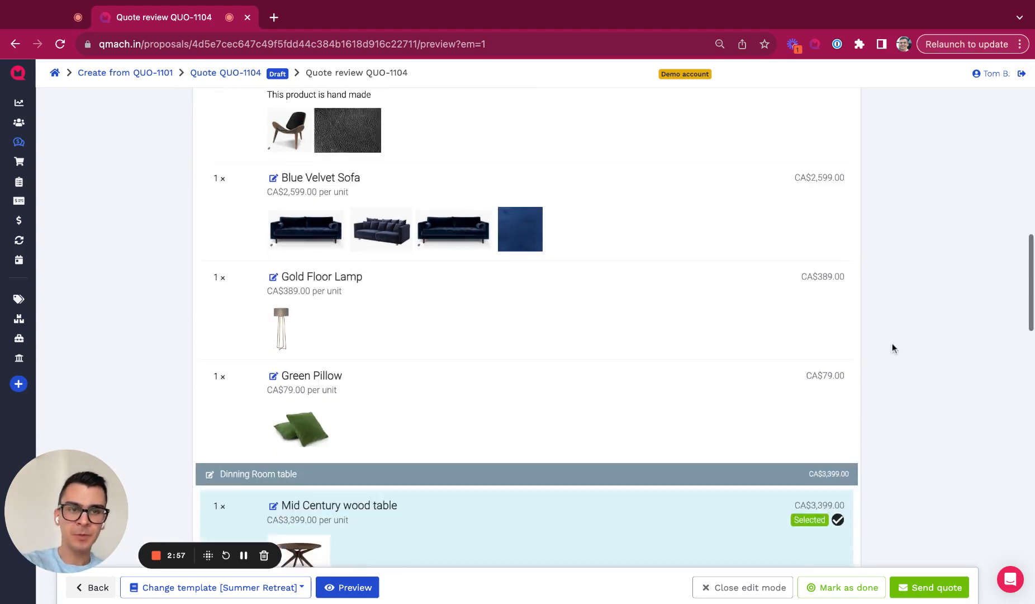
pyautogui.scroll(-5, 892, 347)
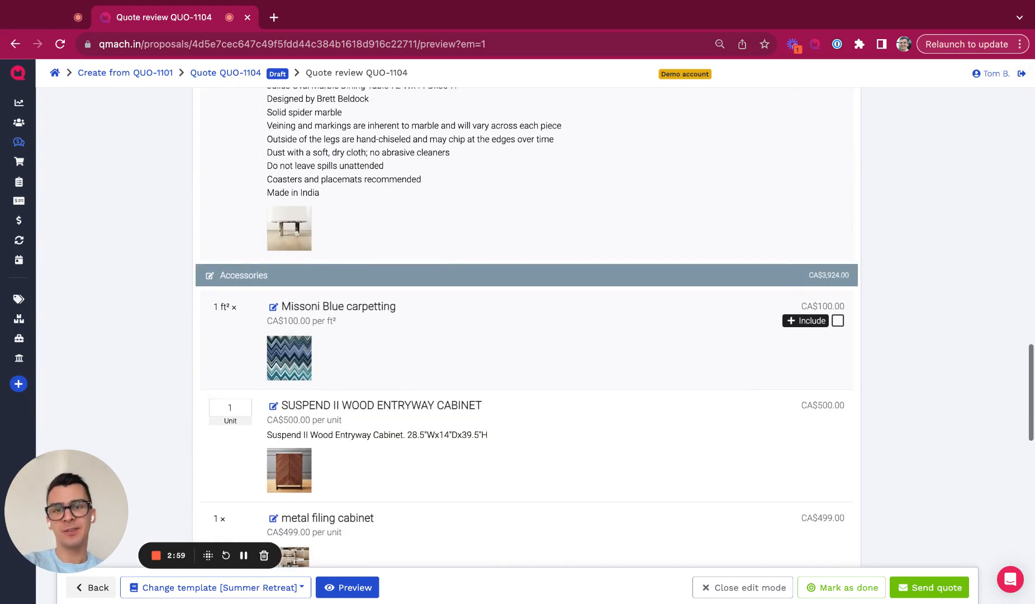
pyautogui.scroll(-3, 893, 347)
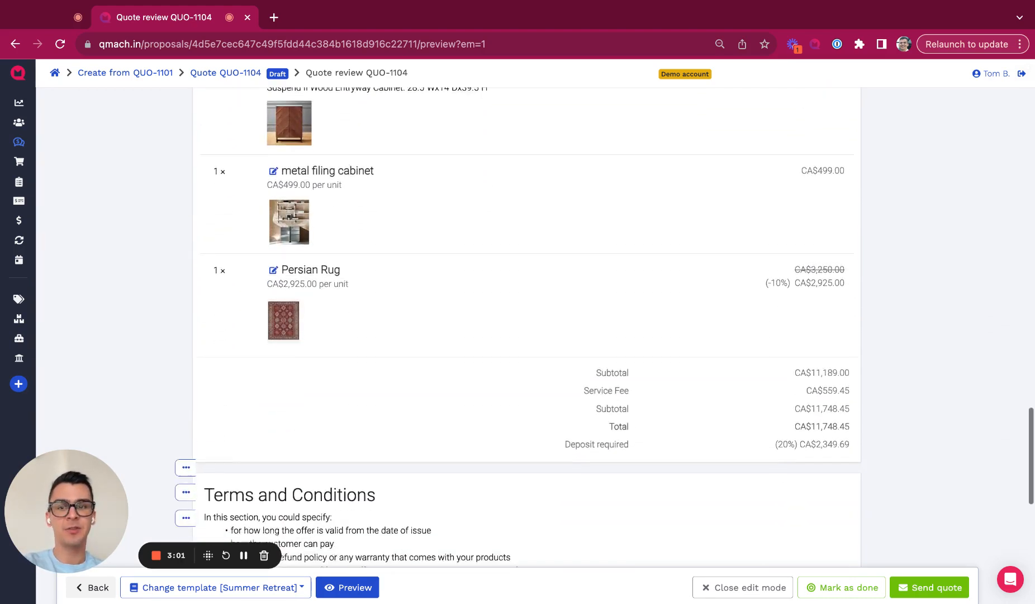
pyautogui.click(926, 593)
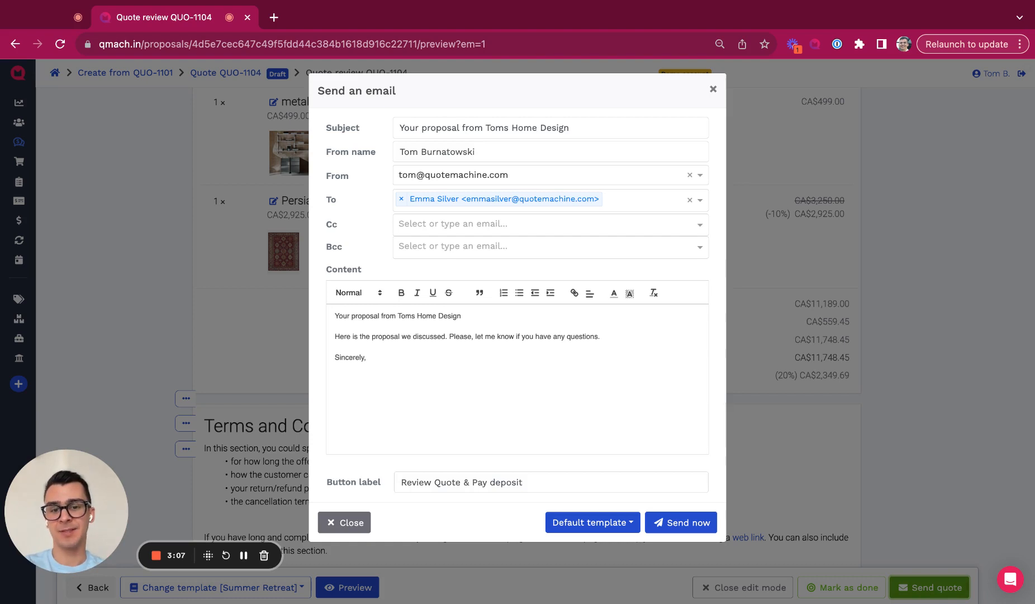
# Step: Send the proposal email now and find it in the quote's Emails list
pyautogui.click(705, 528)
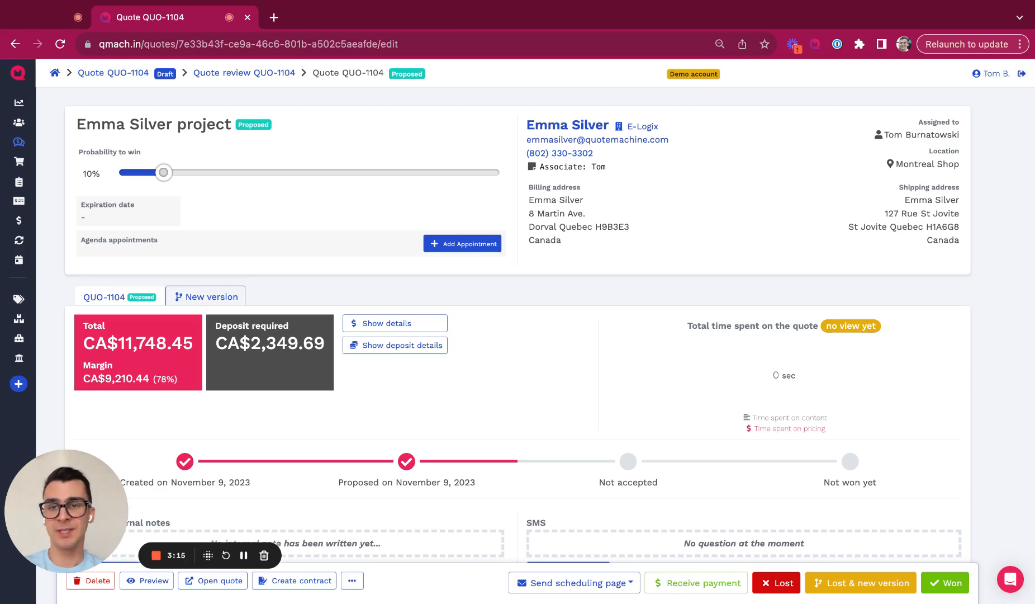
pyautogui.scroll(-3, 708, 505)
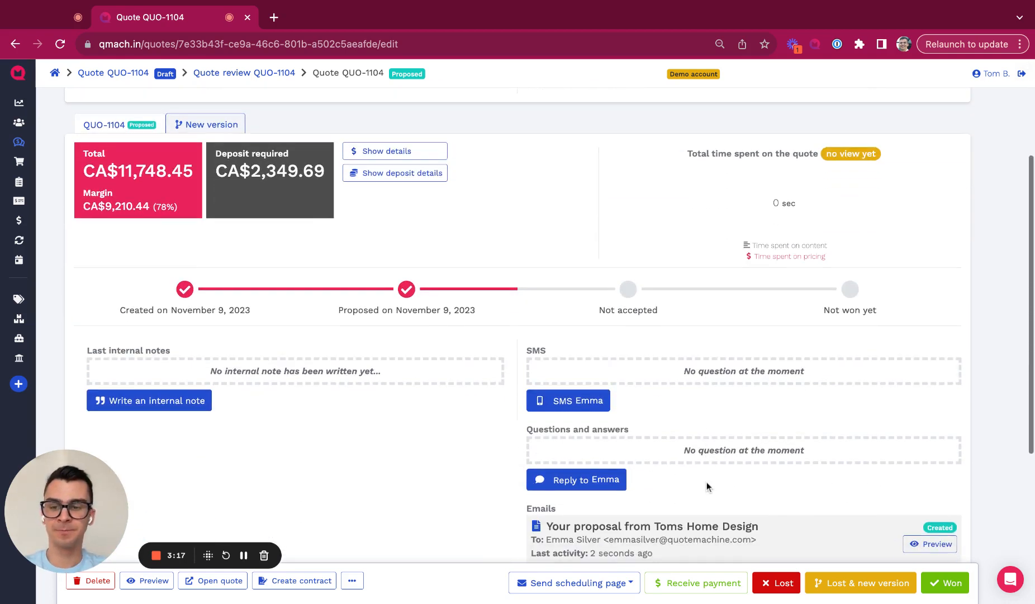
# Step: Open the customer's view of the proposal and enlarge the second Blue Velvet Sofa photo
pyautogui.click(219, 581)
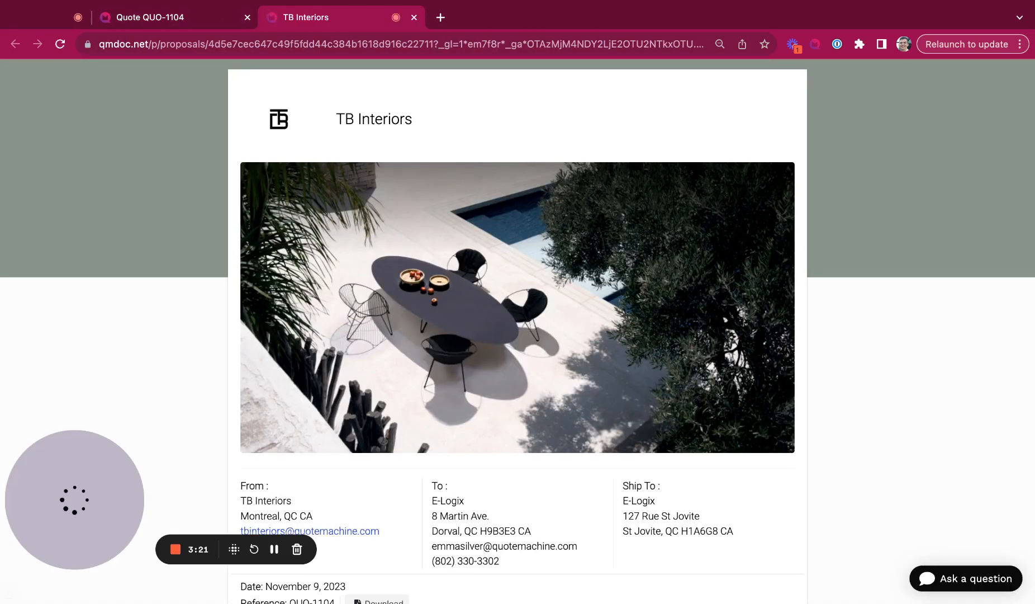
pyautogui.scroll(-3, 76, 333)
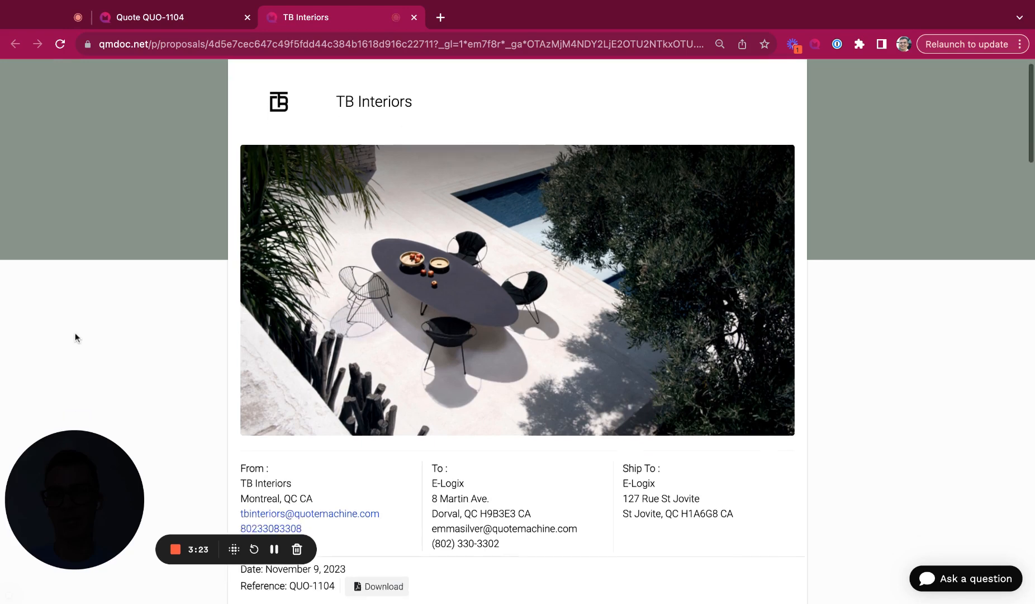
pyautogui.scroll(-9, 76, 333)
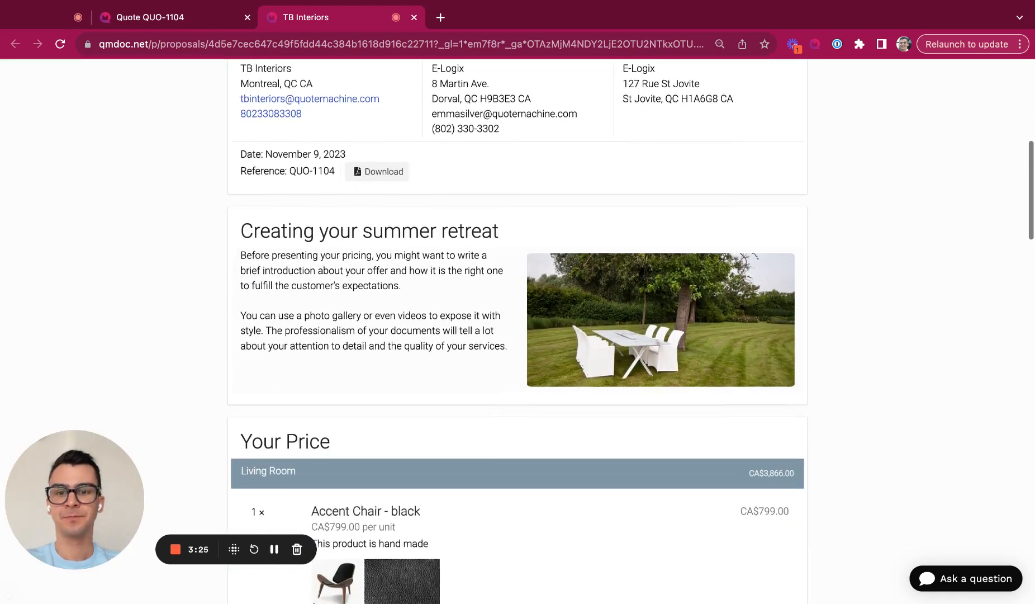
pyautogui.scroll(-2, 518, 330)
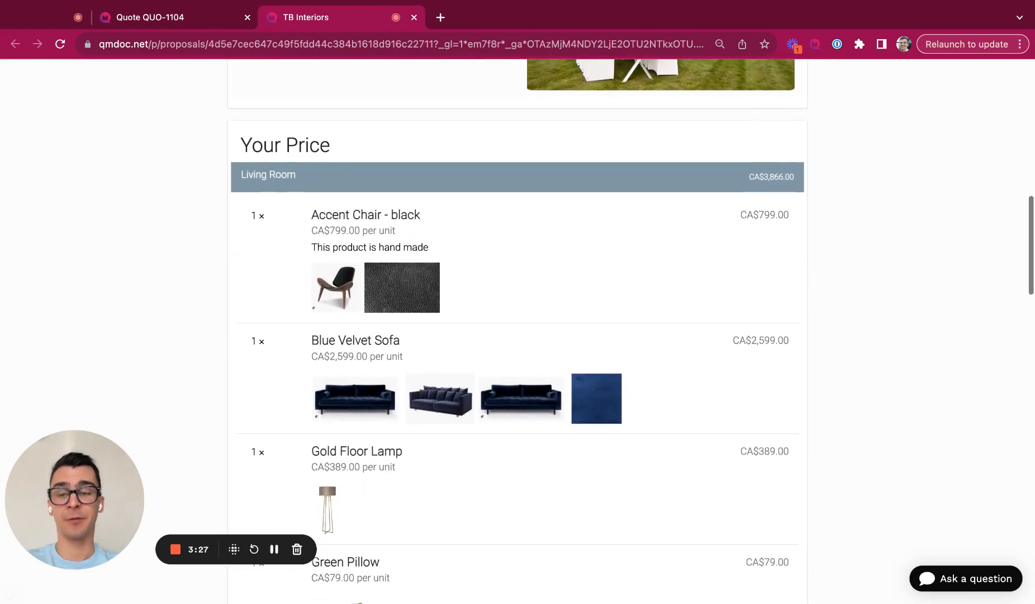
pyautogui.scroll(-1, 518, 330)
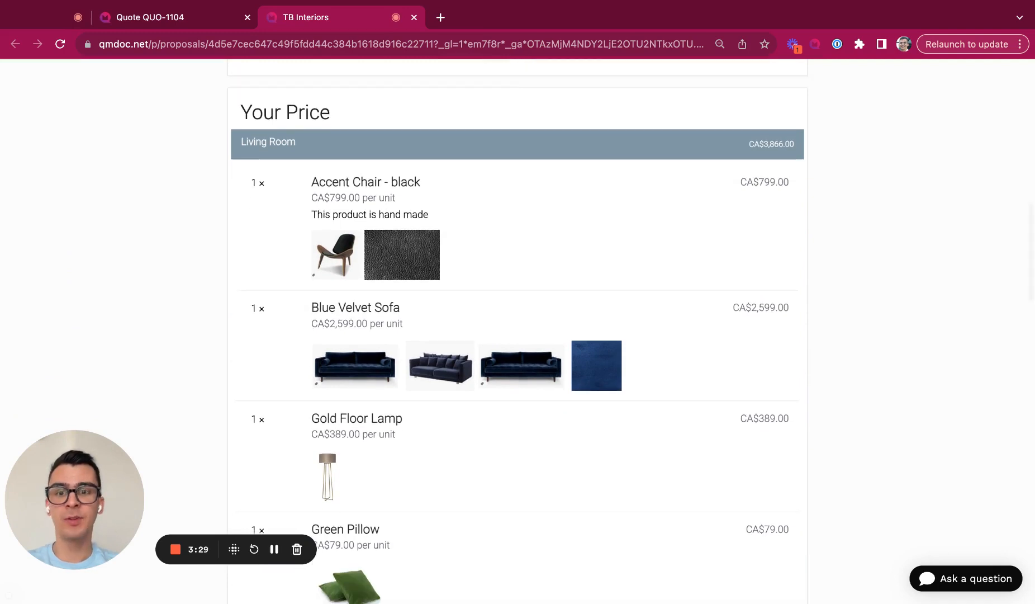
pyautogui.click(417, 373)
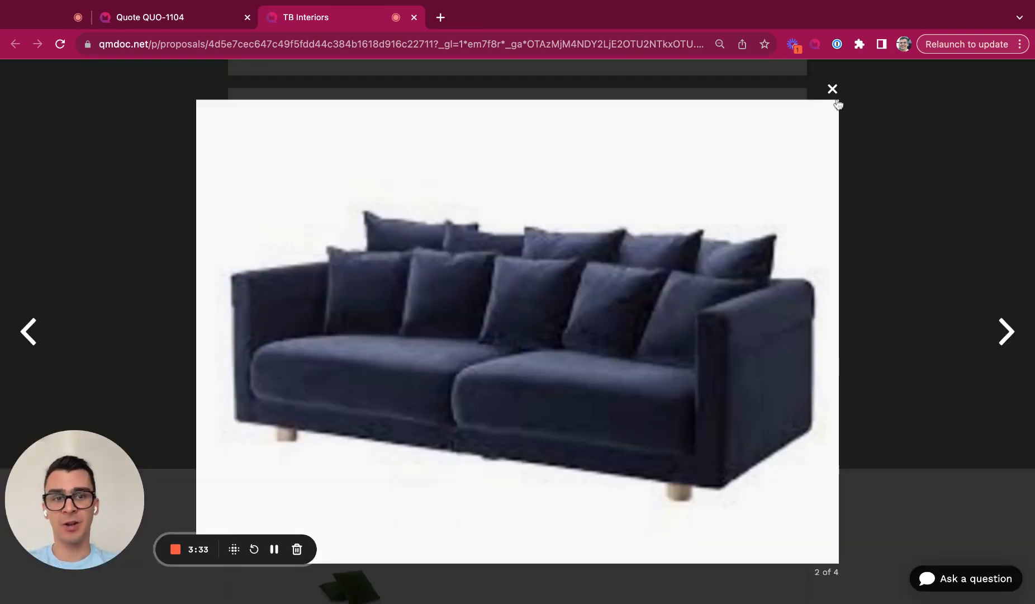
pyautogui.click(832, 88)
# Step: Try the Julius oval marble dining table, revert to the Mid Century wood table, and reach Accessories
pyautogui.scroll(-1, 712, 221)
pyautogui.scroll(-8, 711, 222)
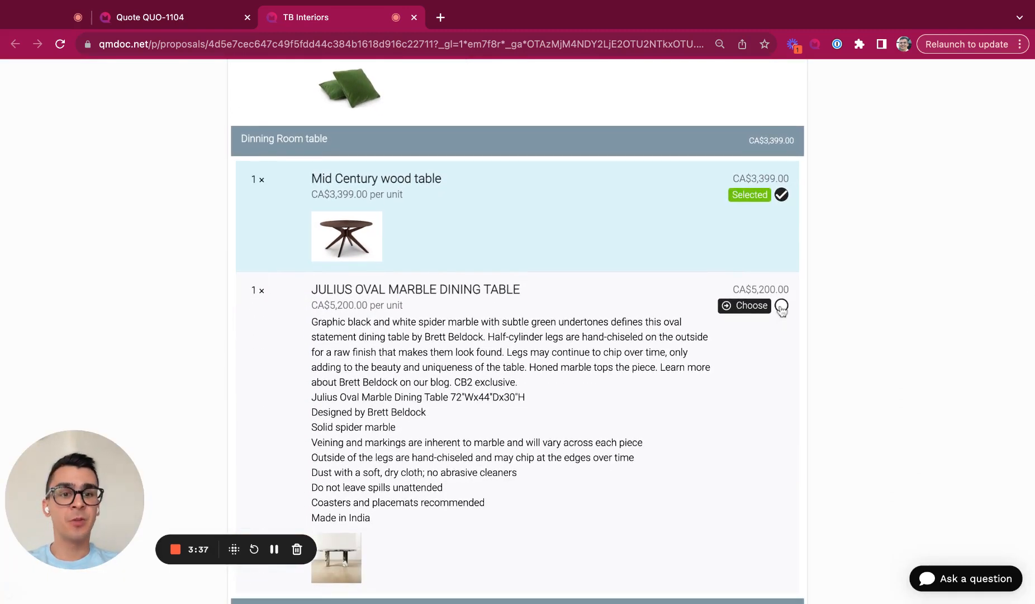
pyautogui.click(782, 307)
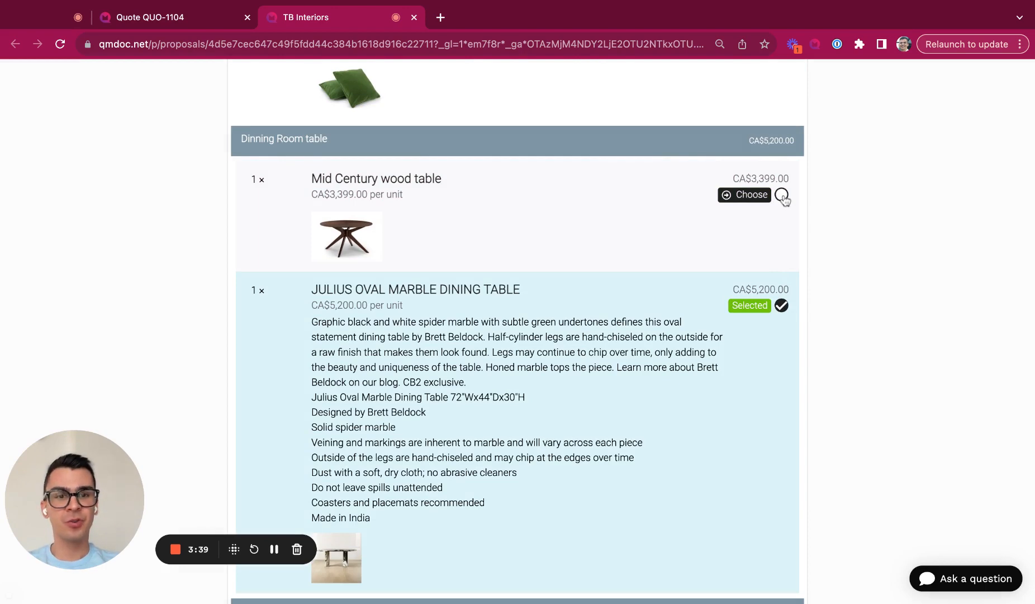
pyautogui.click(782, 196)
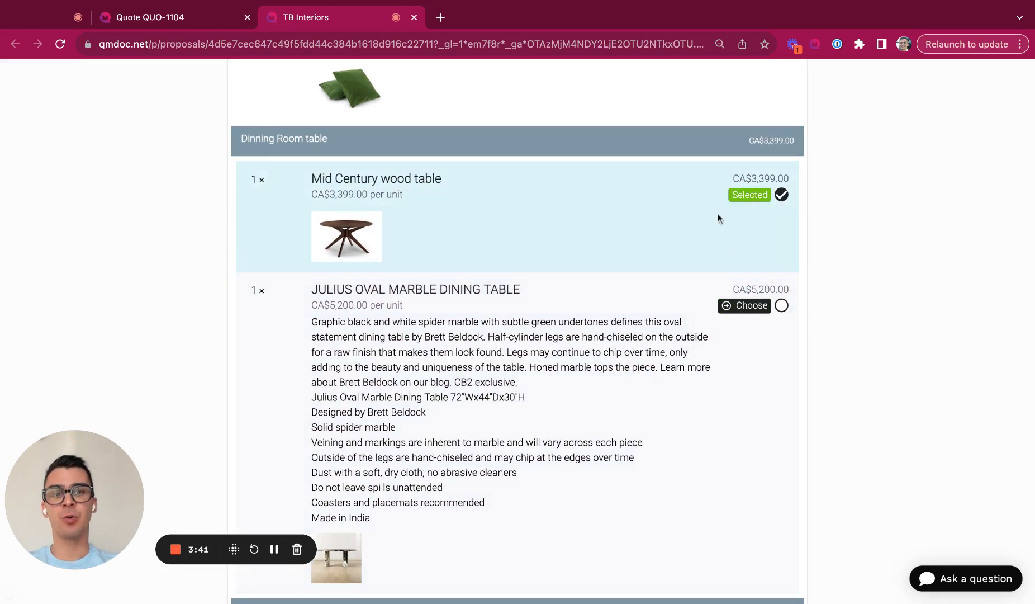
pyautogui.scroll(-2, 774, 318)
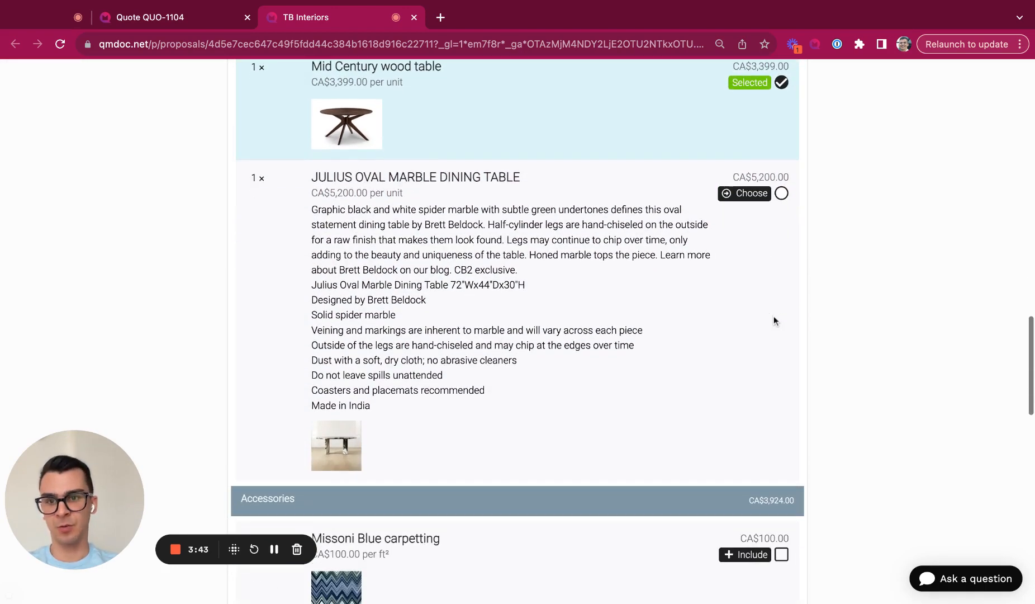
pyautogui.scroll(-3, 775, 321)
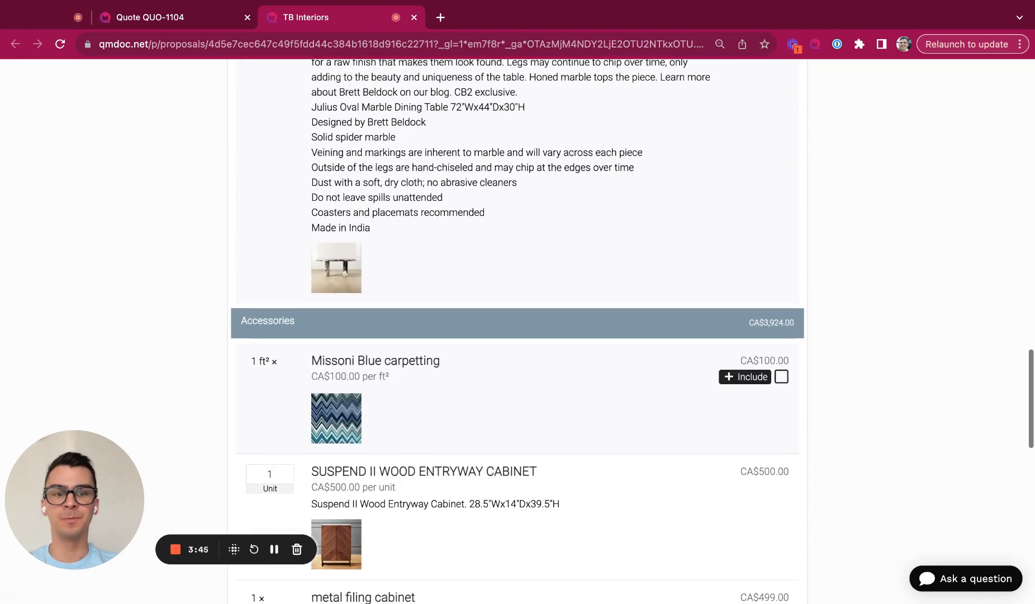
pyautogui.scroll(-3, 780, 251)
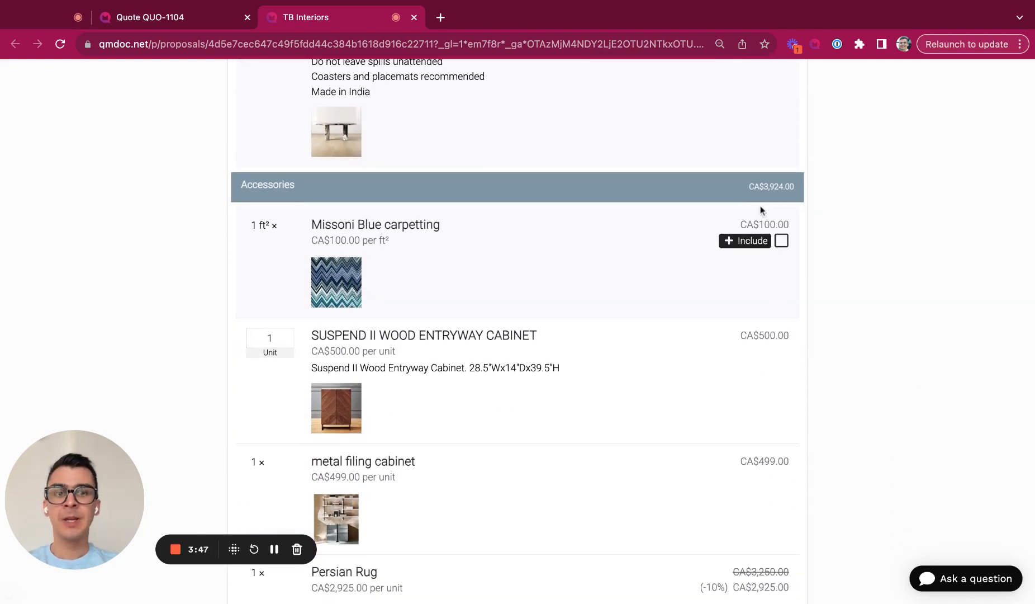
# Step: Include the Missoni Blue carpetting and raise the SUSPEND II cabinet quantity to 2
pyautogui.click(781, 240)
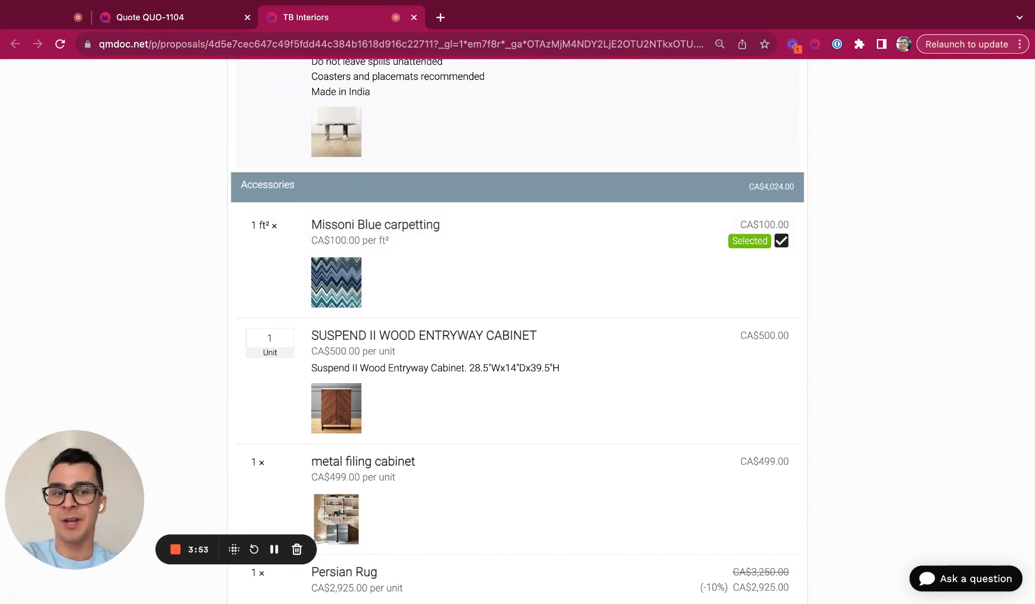
pyautogui.click(282, 335)
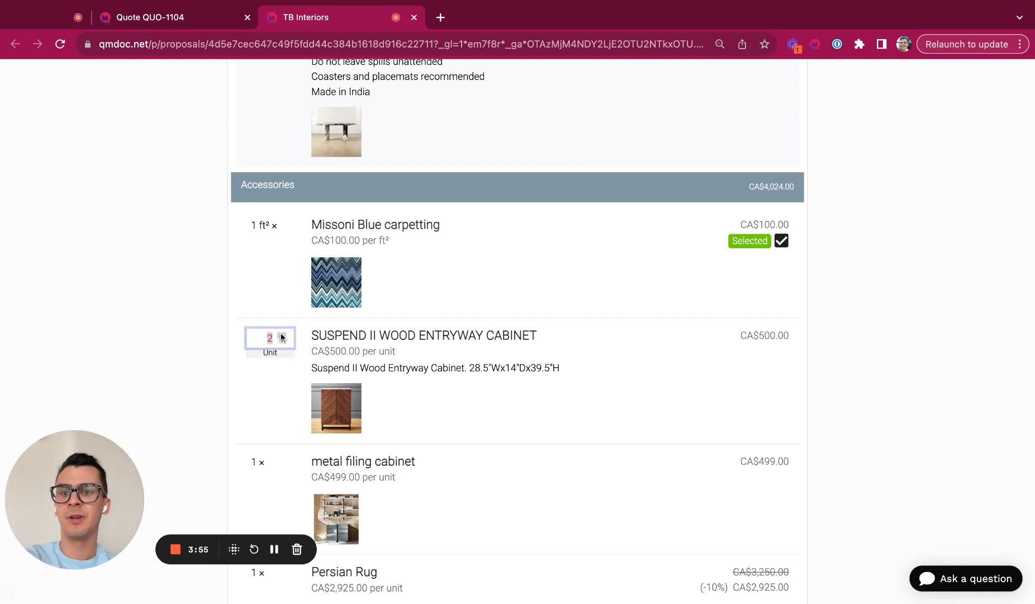
pyautogui.click(241, 285)
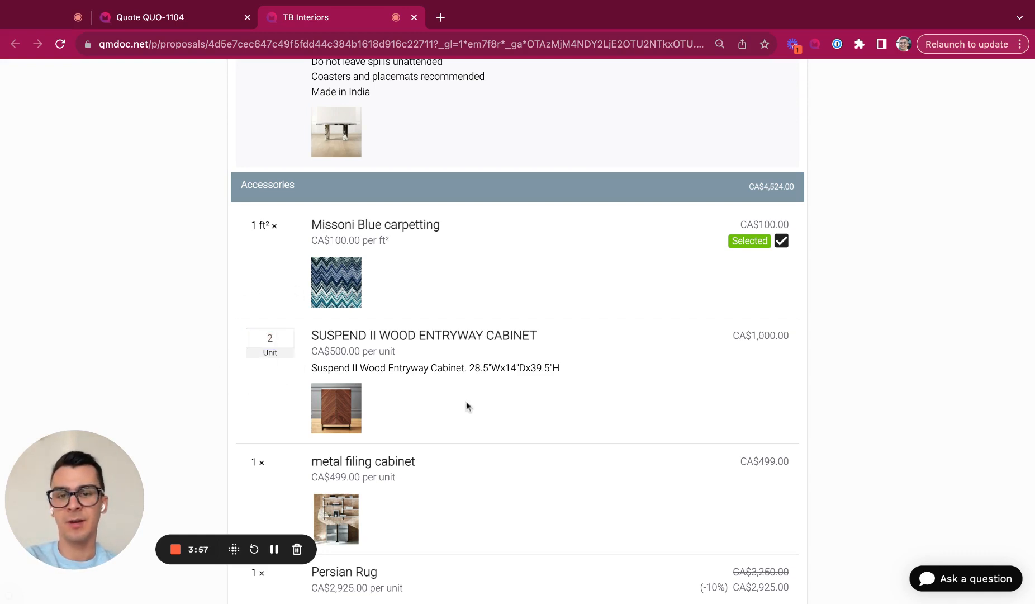
pyautogui.scroll(-1, 416, 377)
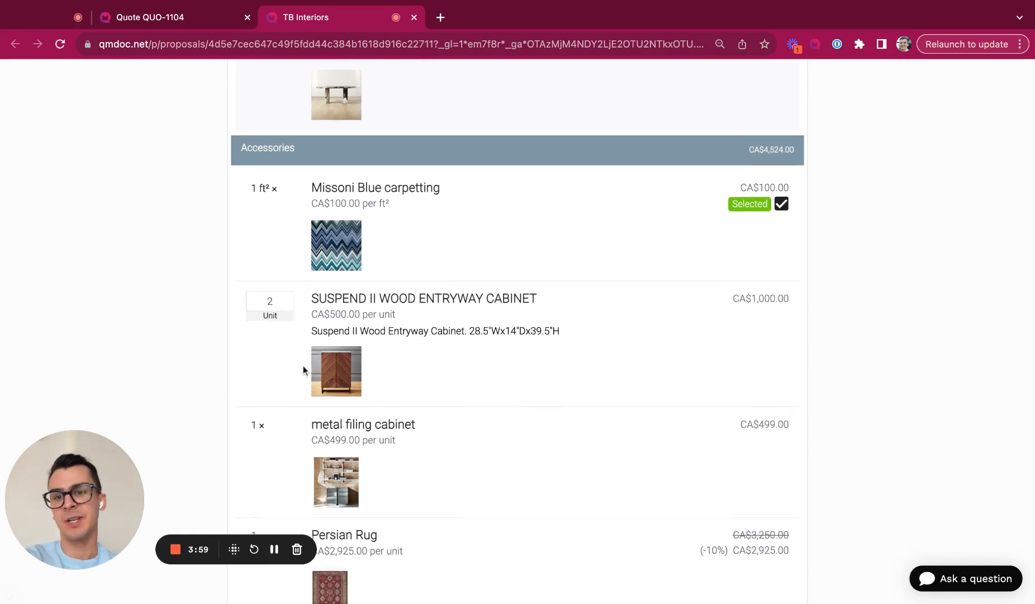
pyautogui.scroll(-5, 275, 423)
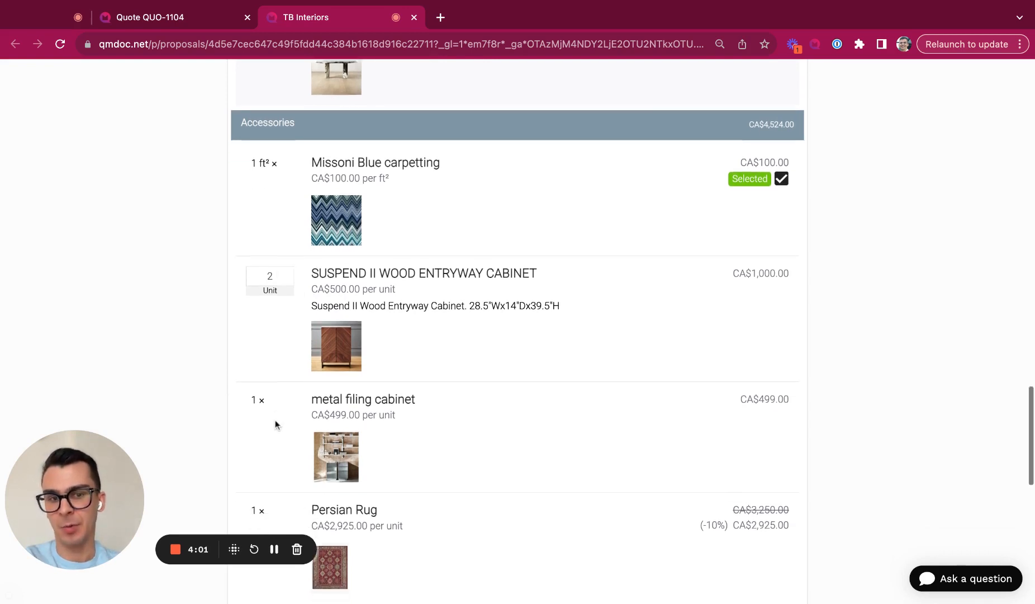
pyautogui.scroll(-5, 275, 425)
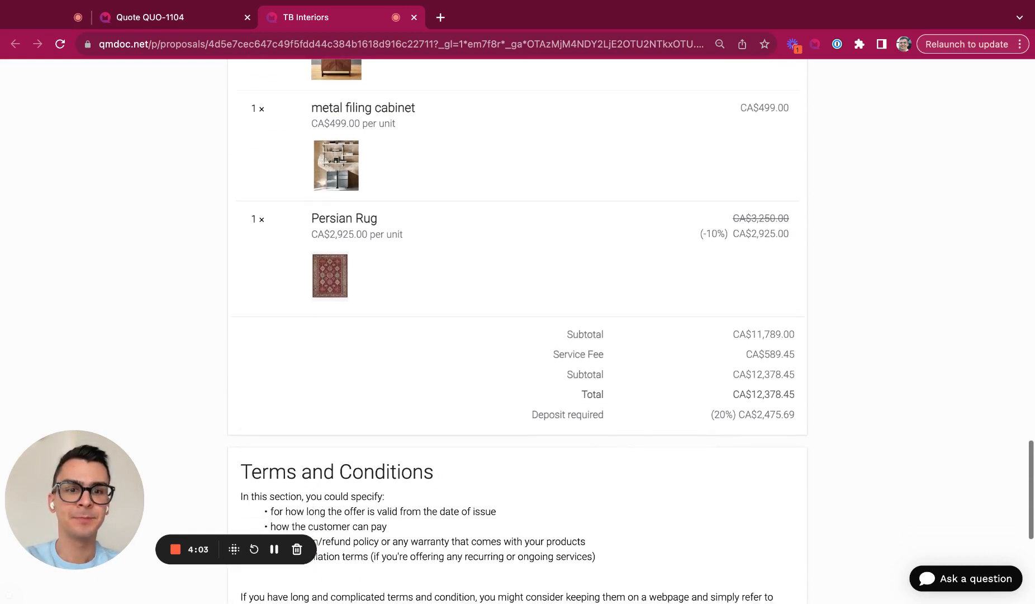
pyautogui.scroll(-2, 519, 329)
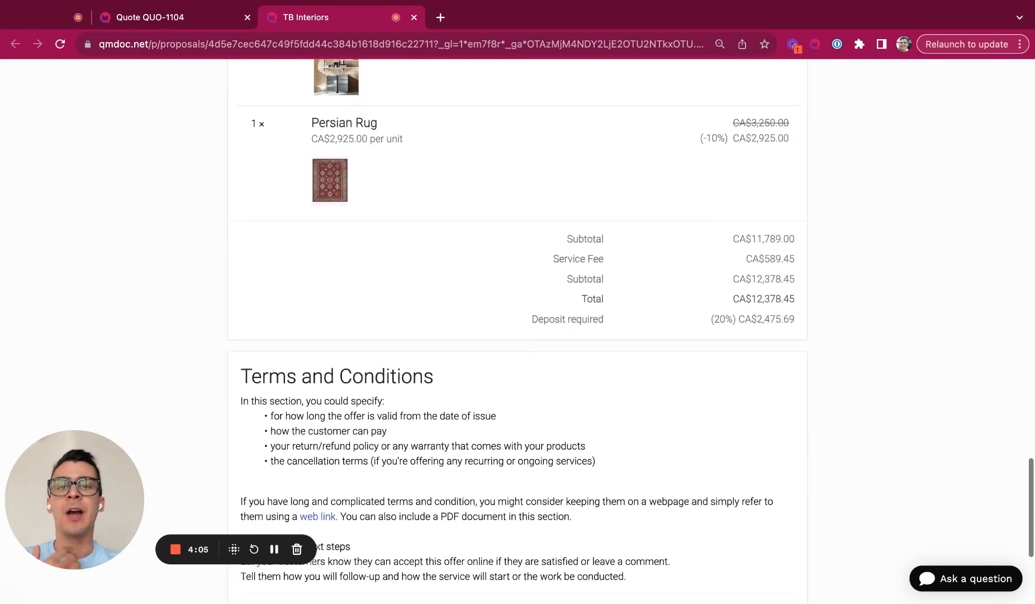
pyautogui.scroll(1, 519, 329)
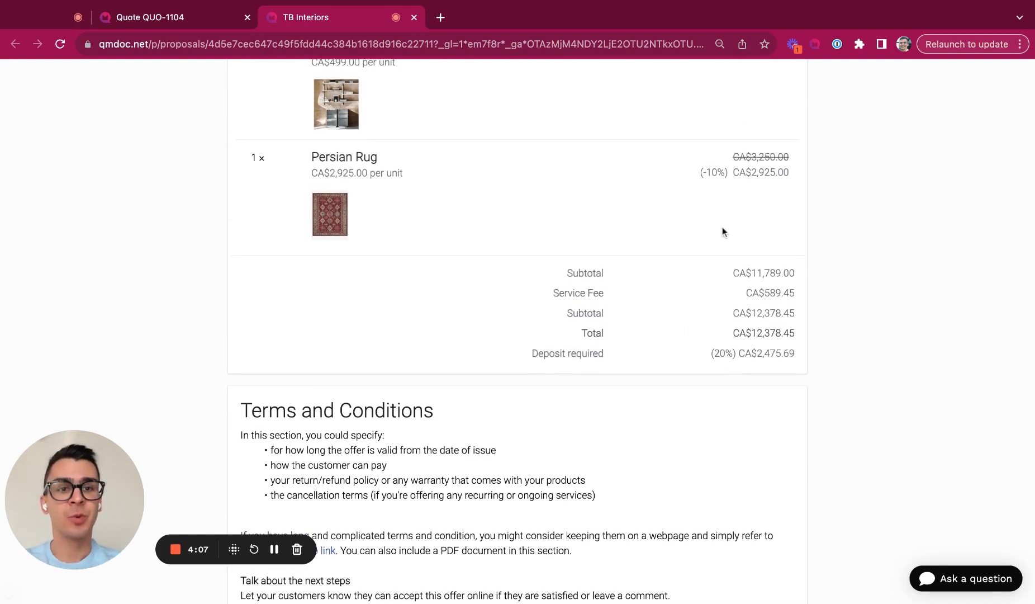
# Step: Agree to the terms, accept the quote, and confirm a drawn signature
pyautogui.moveTo(555, 351); pyautogui.dragTo(528, 354)
pyautogui.click(796, 390)
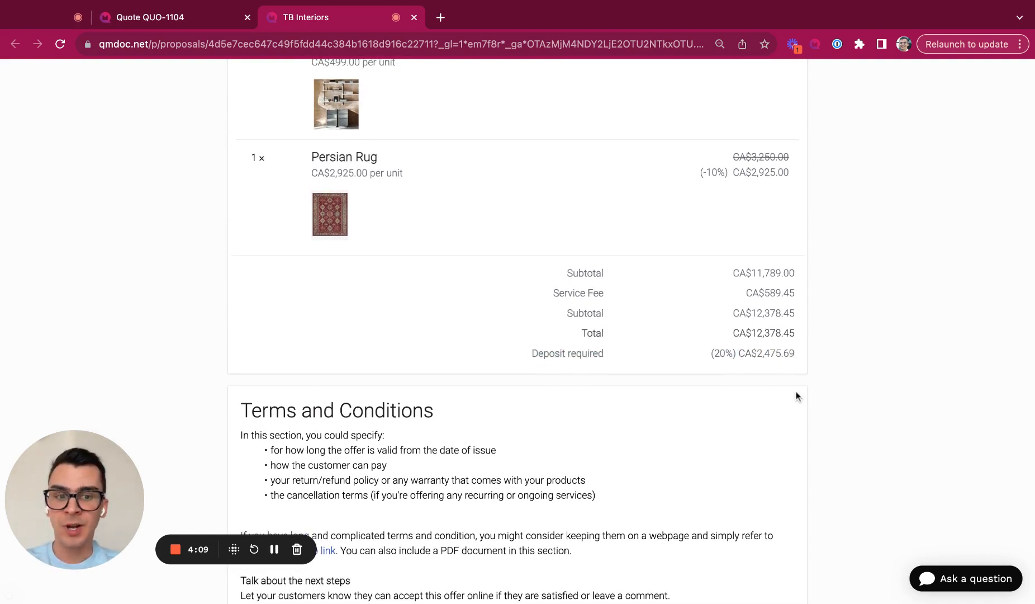
pyautogui.scroll(-5, 796, 391)
pyautogui.scroll(-2, 359, 357)
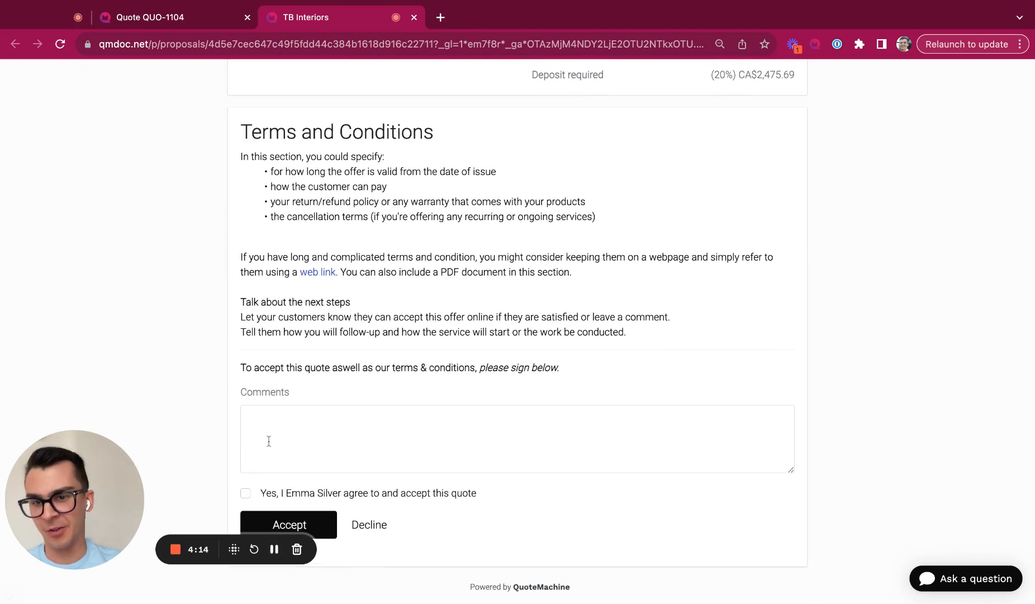
pyautogui.click(245, 495)
pyautogui.click(302, 523)
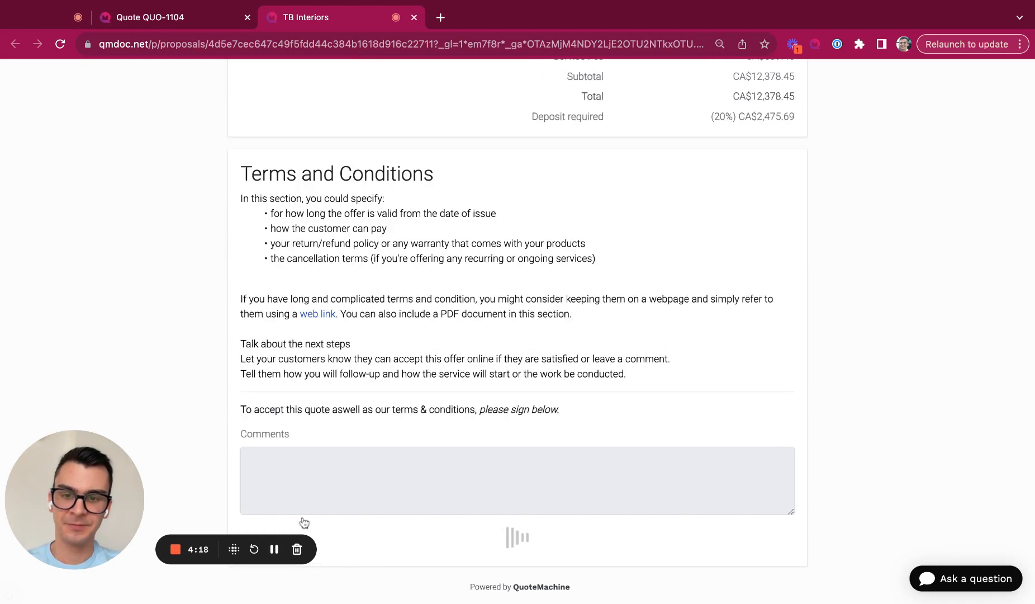
pyautogui.click(664, 446)
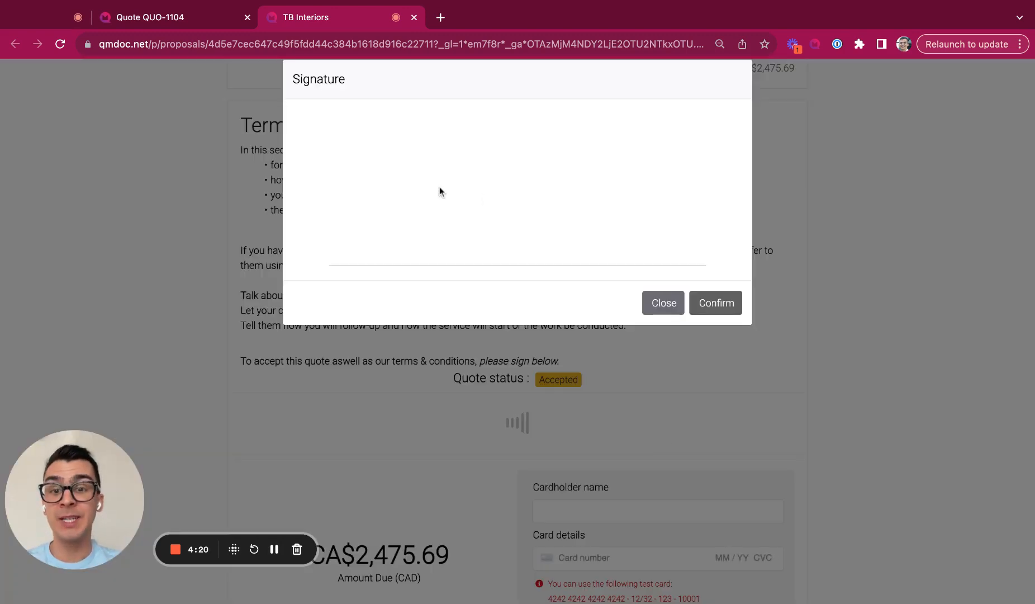
pyautogui.moveTo(440, 191)
pyautogui.mouseDown()
pyautogui.moveTo(546, 241)
pyautogui.moveTo(615, 226)
pyautogui.mouseUp()
pyautogui.click(714, 302)
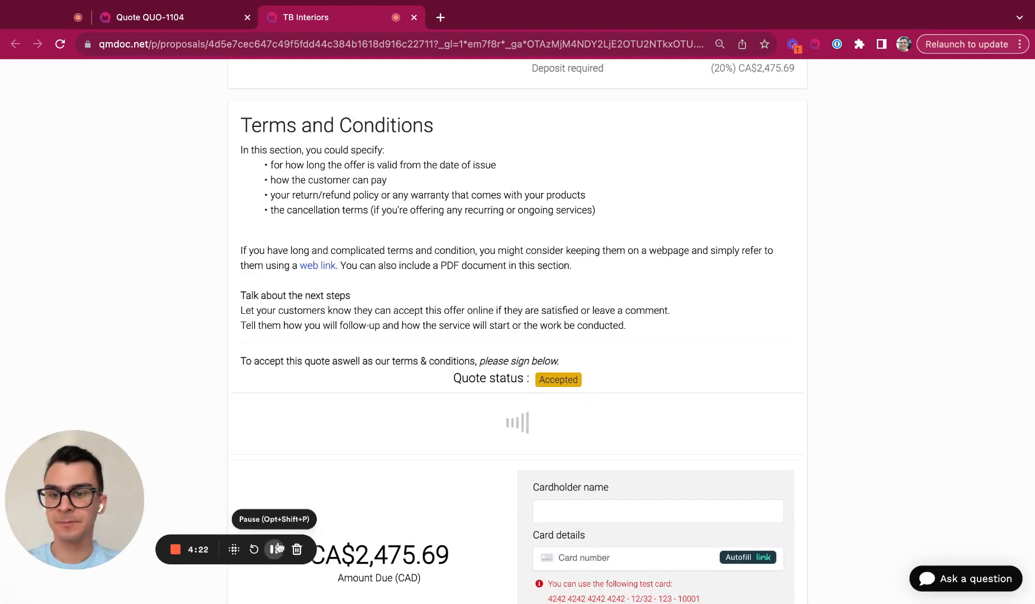
# Step: Pay the CA$2,475.69 deposit using the cardholder's name and the test card details
pyautogui.click(555, 397)
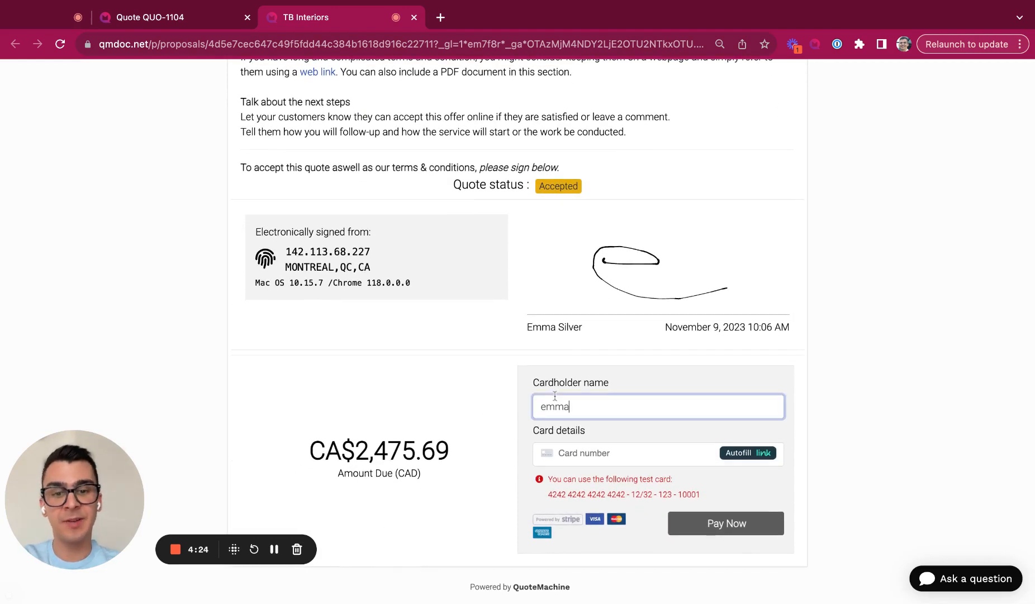
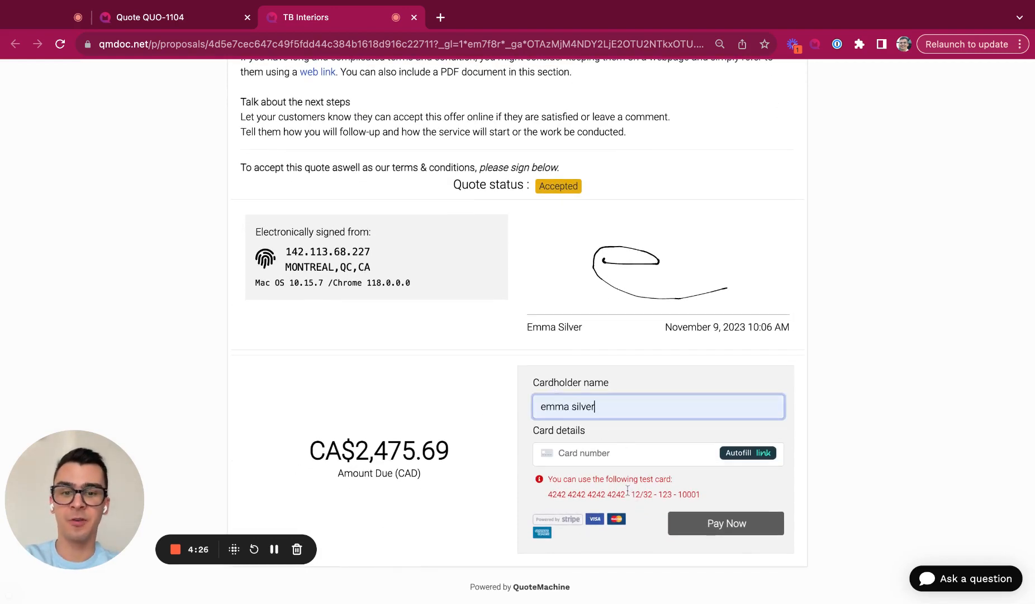
pyautogui.doubleClick(626, 493)
pyautogui.press('super+c')
pyautogui.click(646, 458)
pyautogui.press('super+v')
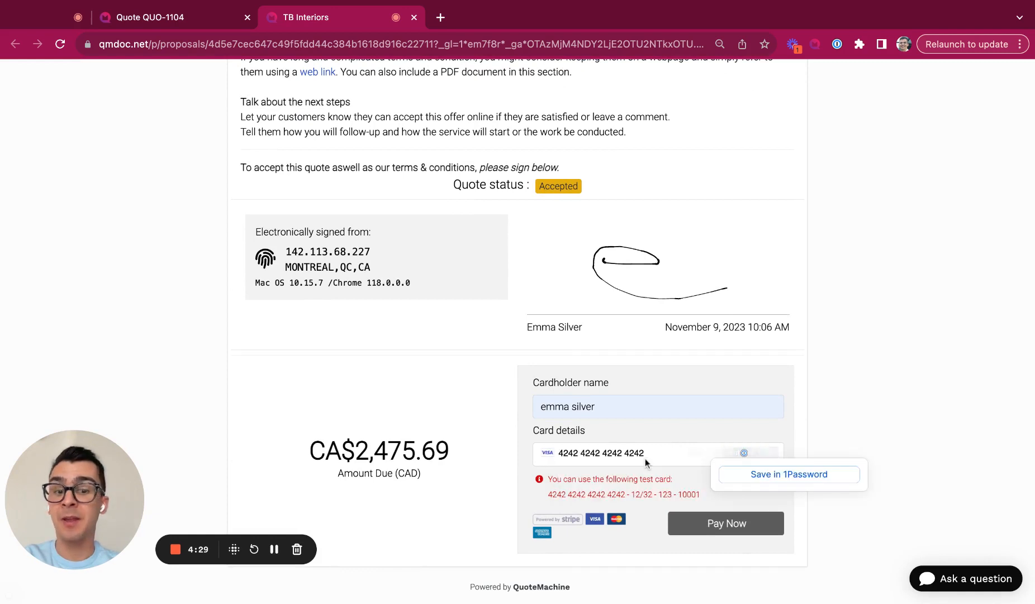
pyautogui.write('12 / 32 12')
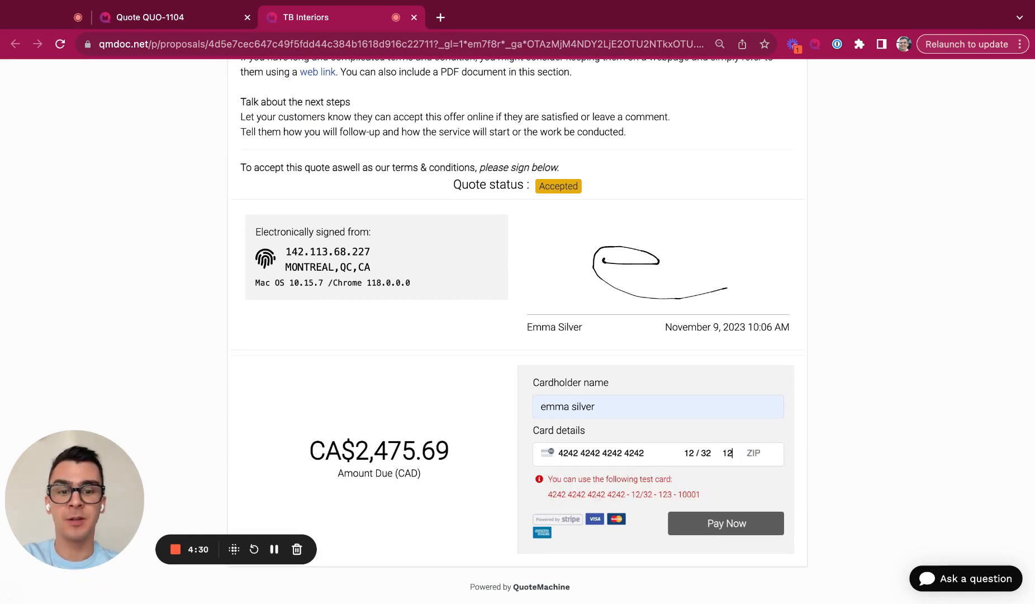
pyautogui.write('3 10001')
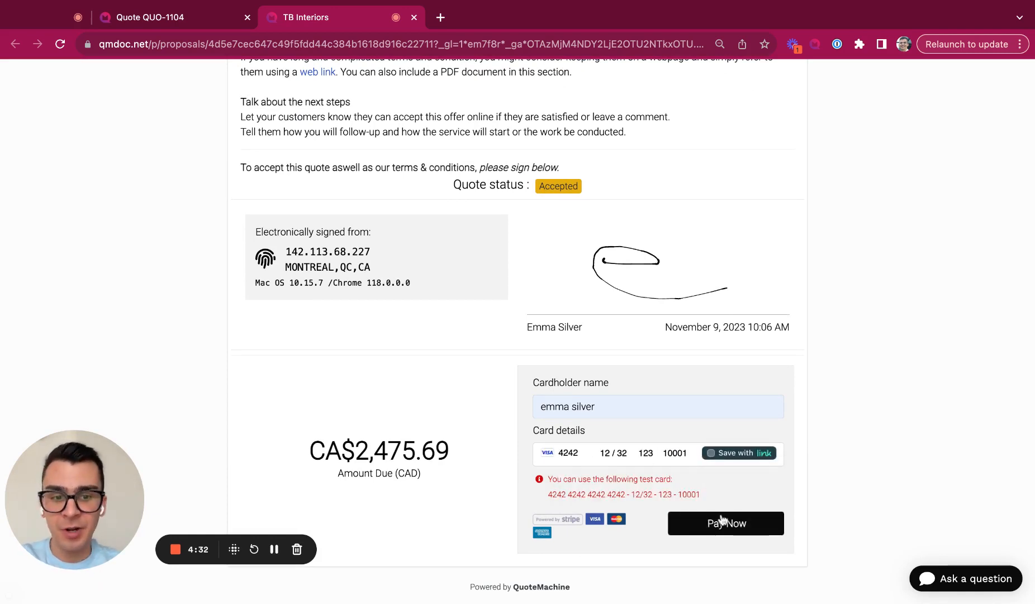
pyautogui.click(722, 519)
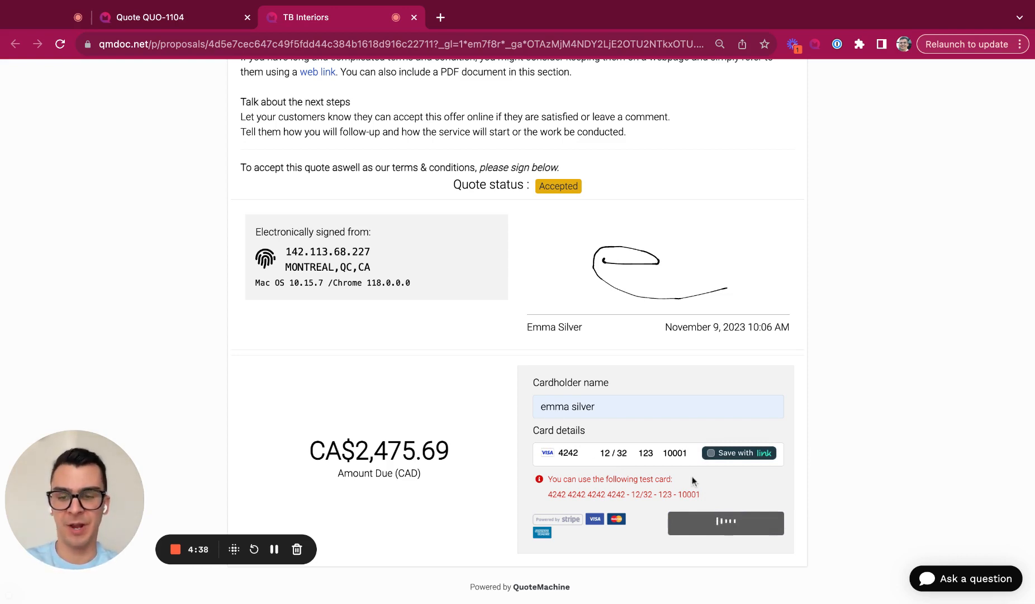
# Step: Return to the QUO-1104 admin tab and reload it to show the deposit received
pyautogui.click(276, 549)
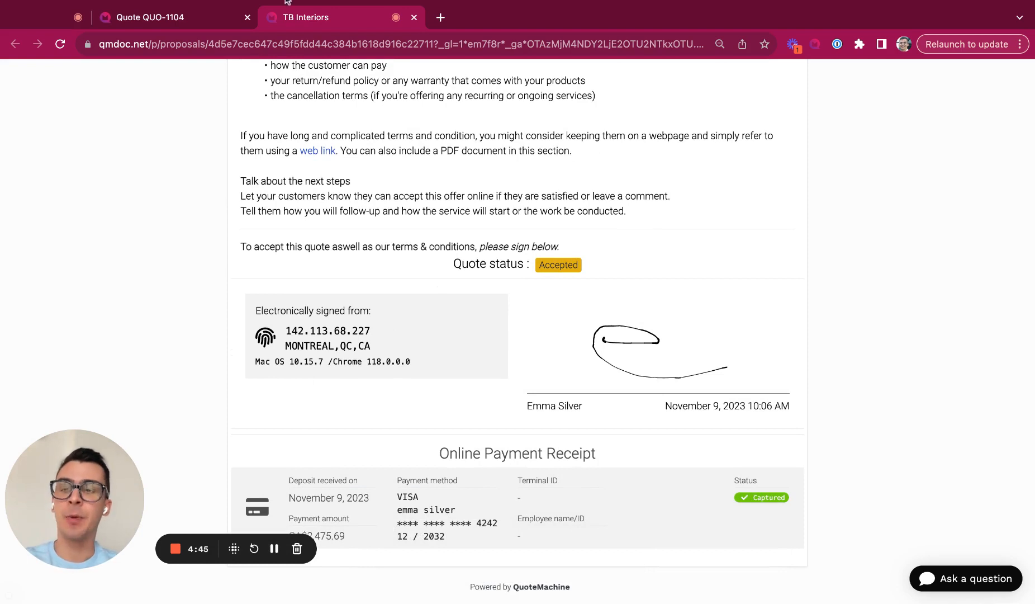
pyautogui.click(181, 17)
pyautogui.press('super+r')
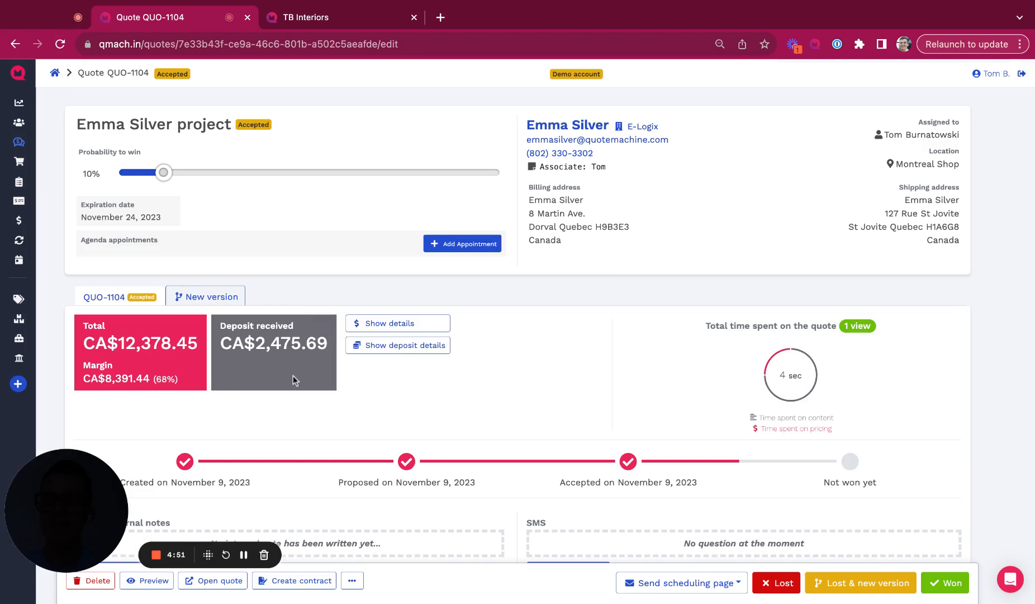
# Step: Review QUO-1104's payment and signature timeline, then return to the TB Interiors proposal tab
pyautogui.click(244, 553)
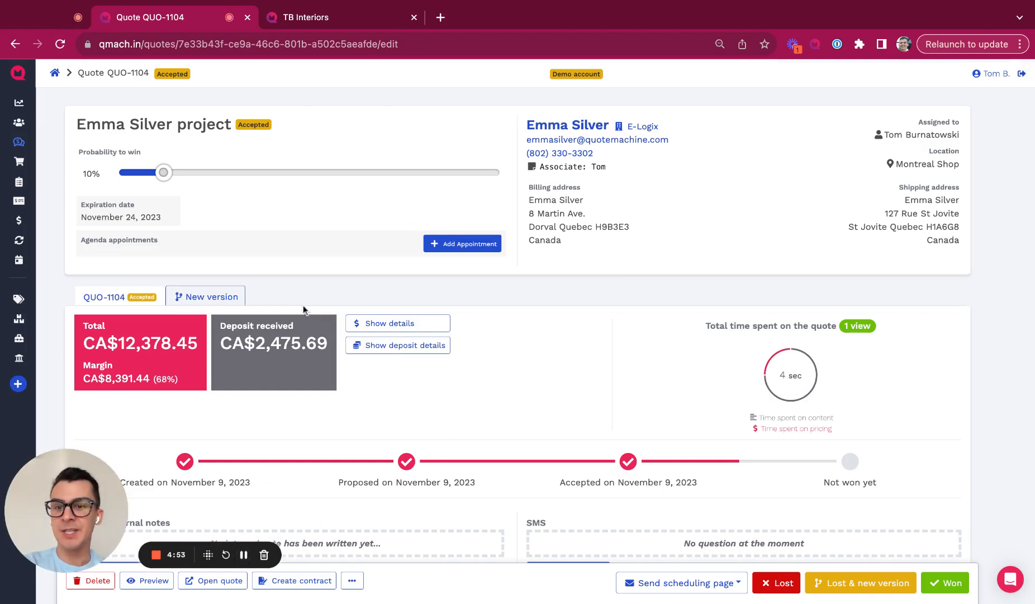
pyautogui.scroll(-1, 278, 425)
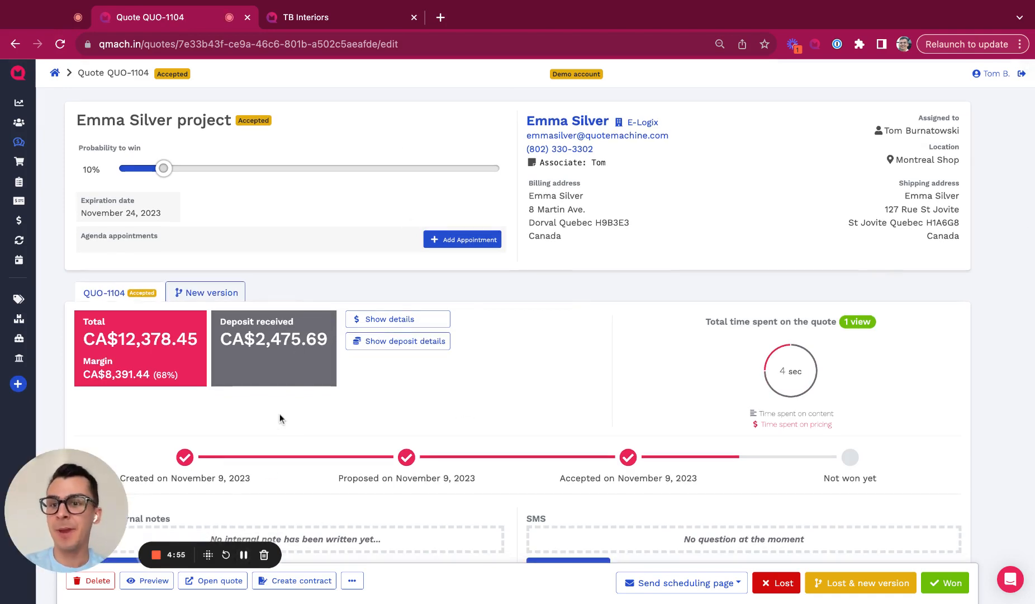
pyautogui.scroll(-5, 228, 249)
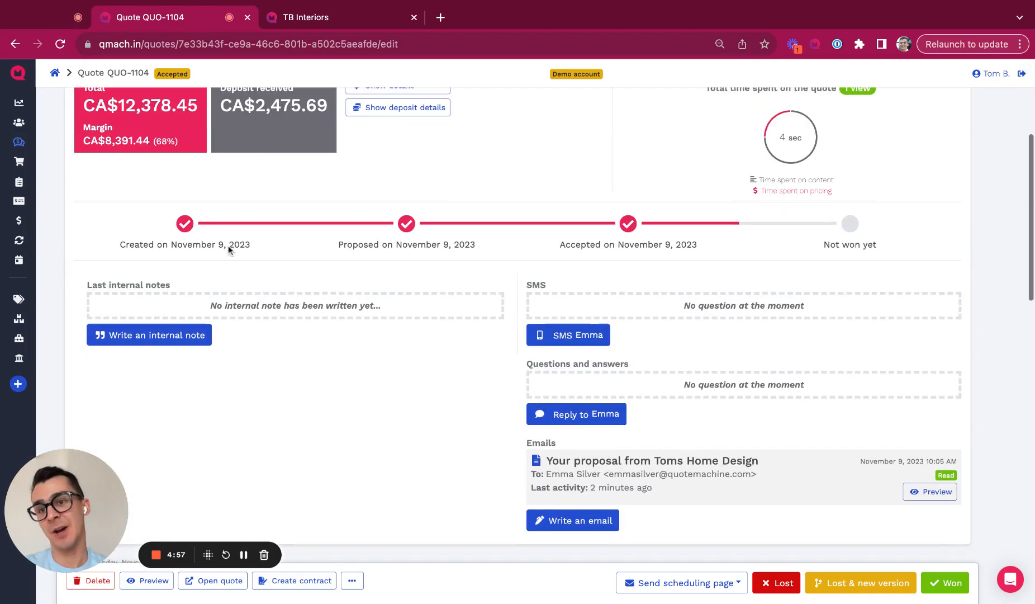
pyautogui.scroll(-2, 229, 250)
pyautogui.scroll(-5, 229, 250)
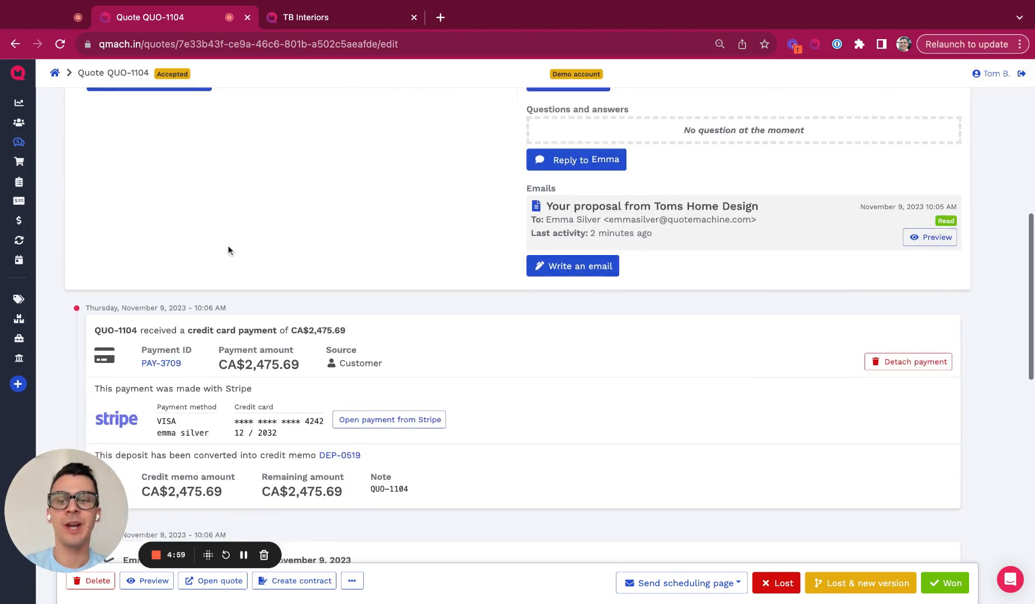
pyautogui.scroll(-5, 241, 121)
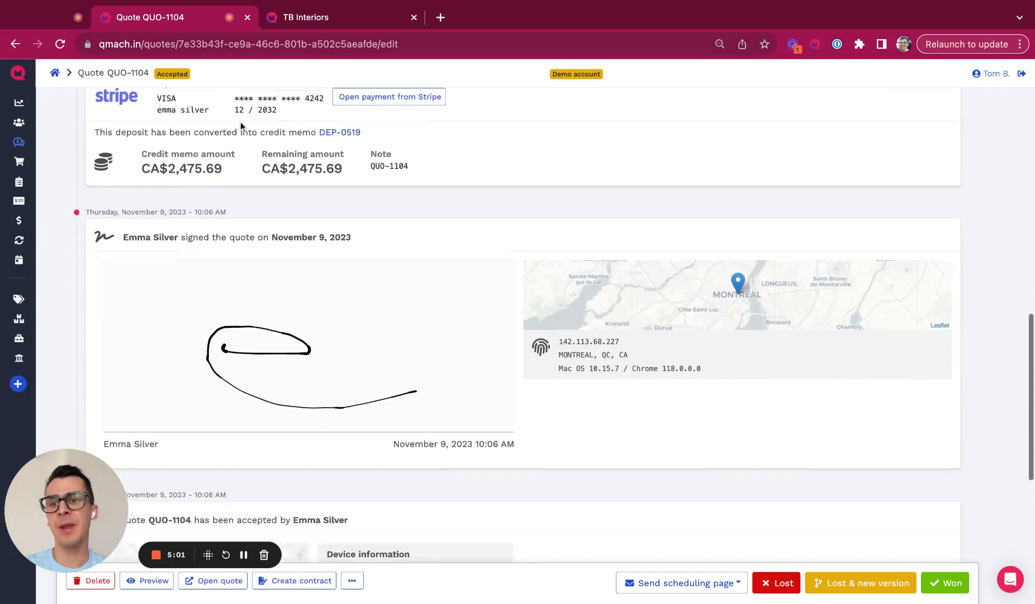
pyautogui.scroll(-2, 912, 304)
pyautogui.scroll(9, 908, 294)
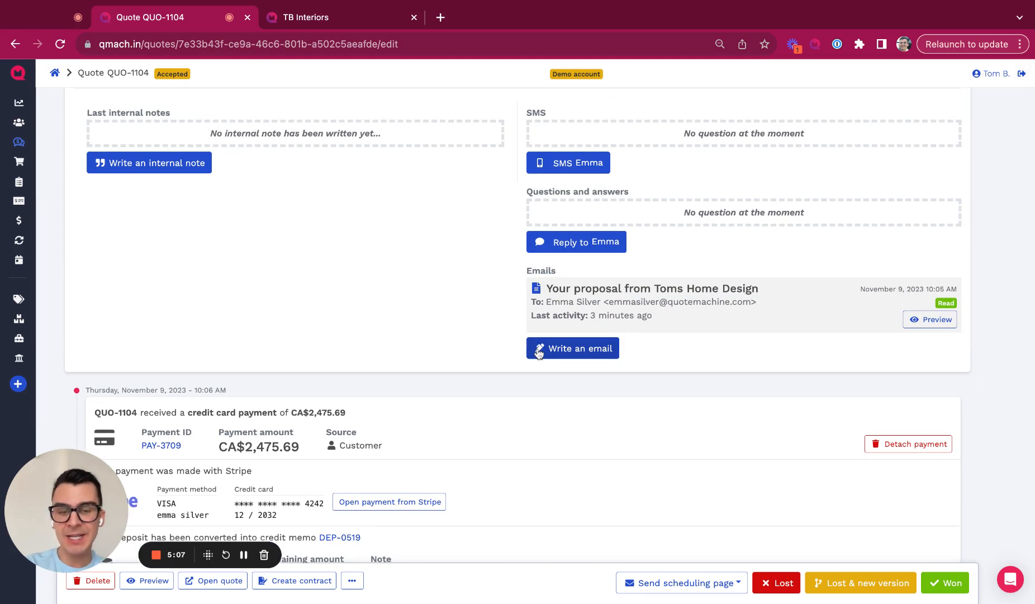
pyautogui.scroll(6, 735, 188)
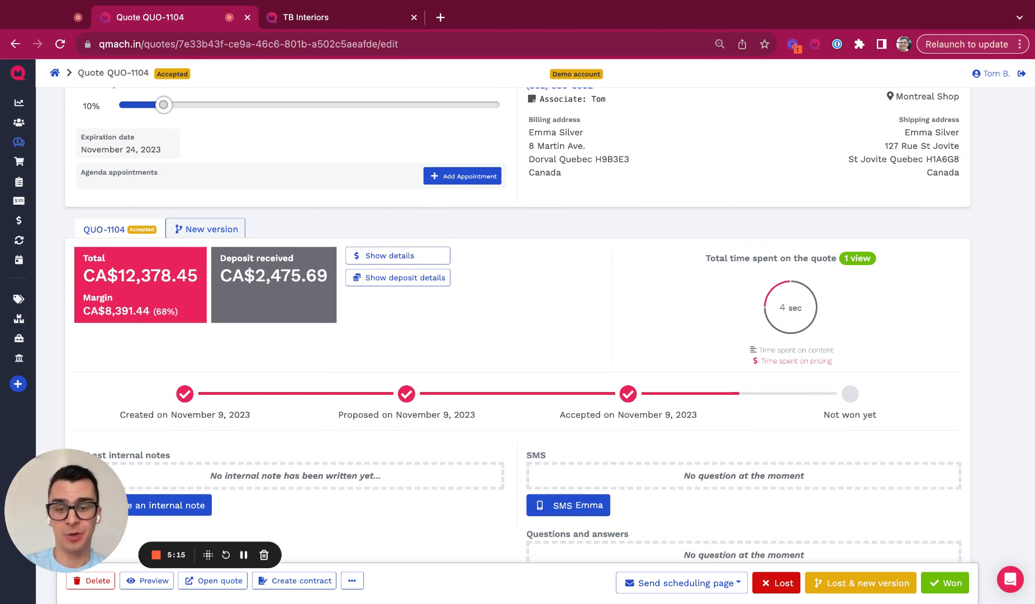
pyautogui.scroll(-2, 518, 336)
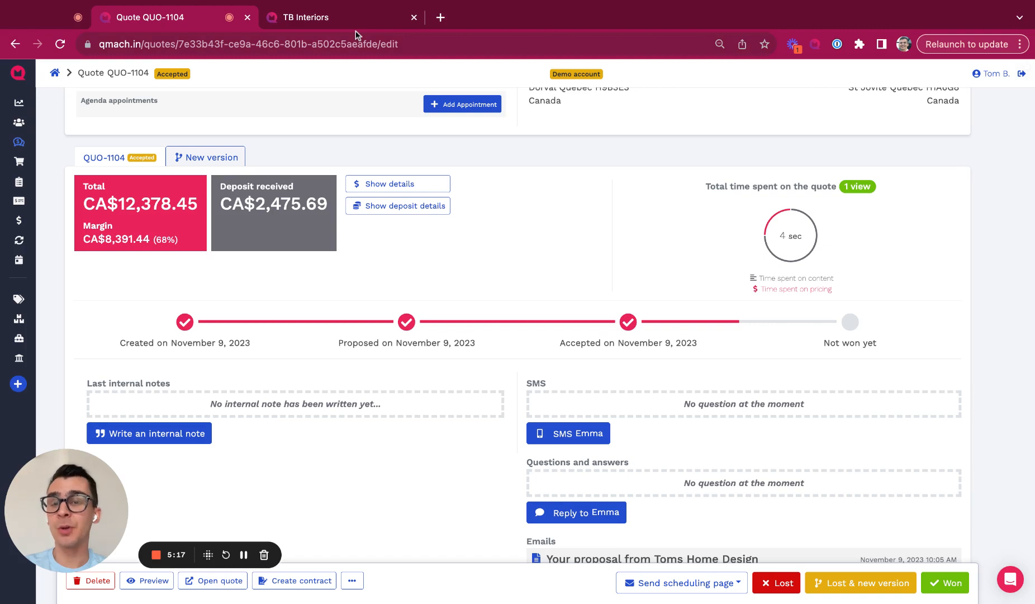
pyautogui.click(359, 23)
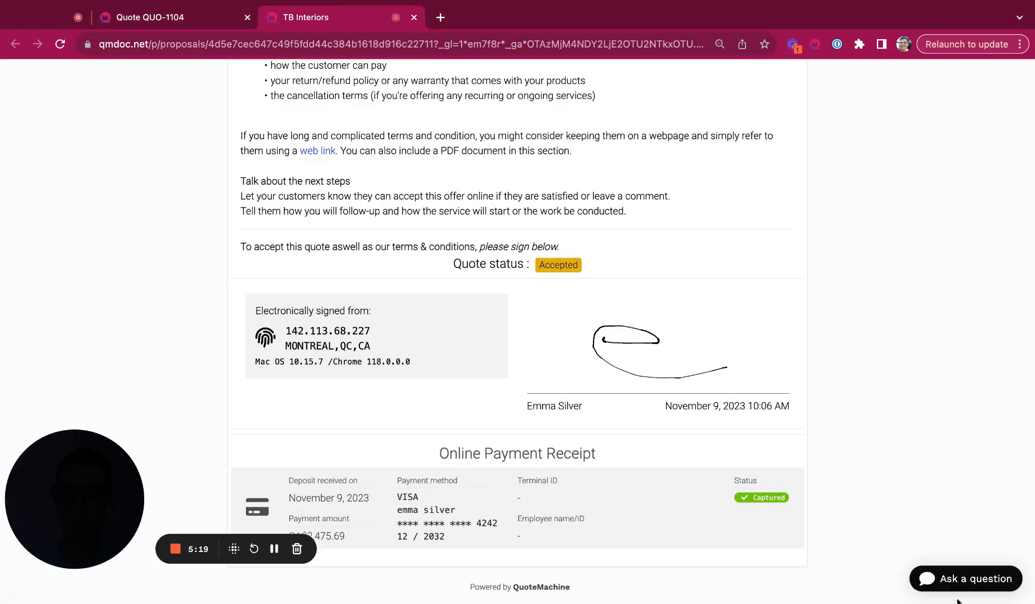
# Step: Send the seller the question 'hello!' from the customer proposal
pyautogui.click(963, 582)
pyautogui.click(852, 519)
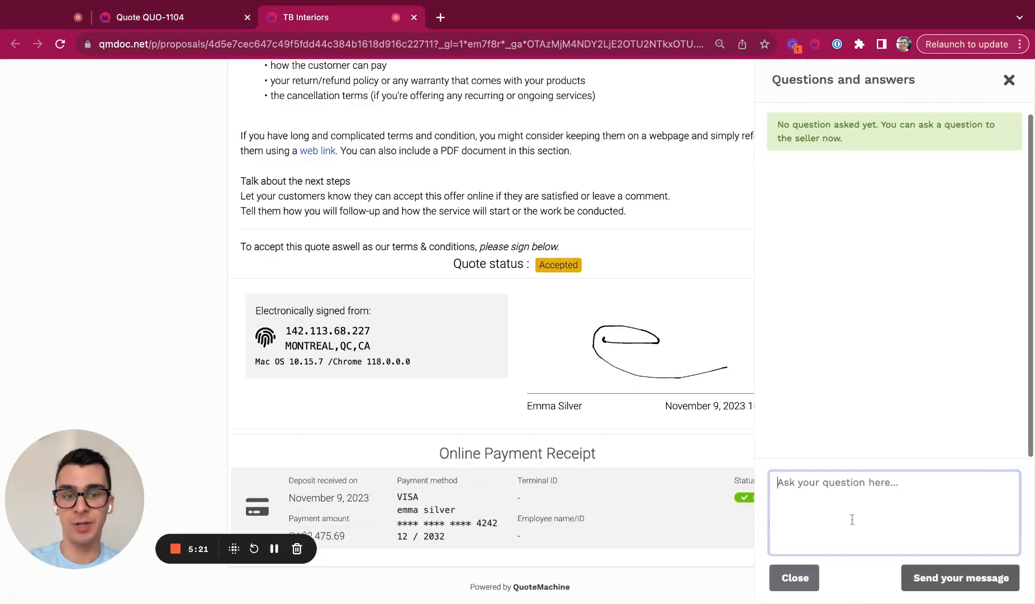
pyautogui.write('herllo')
pyautogui.press('BackSpace')
pyautogui.write('llo!')
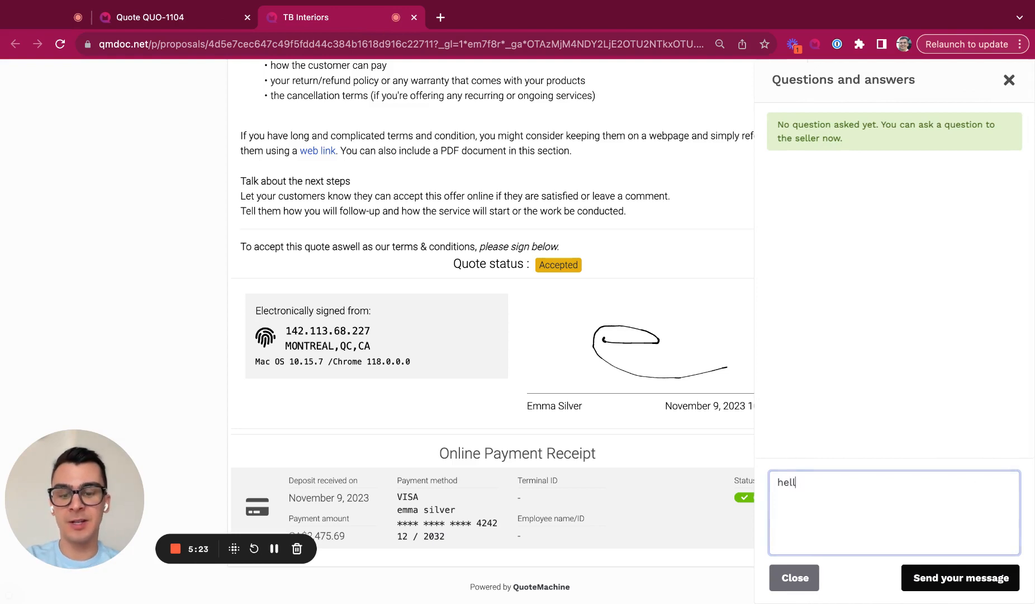
pyautogui.click(959, 587)
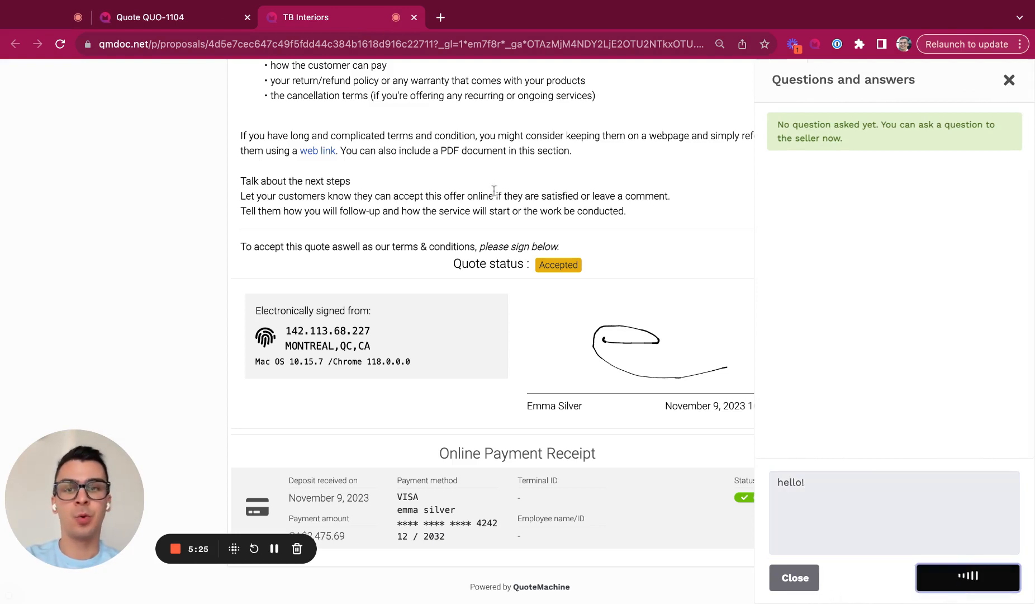
# Step: Reload the QUO-1104 admin tab to see the question under Questions and answers
pyautogui.click(211, 12)
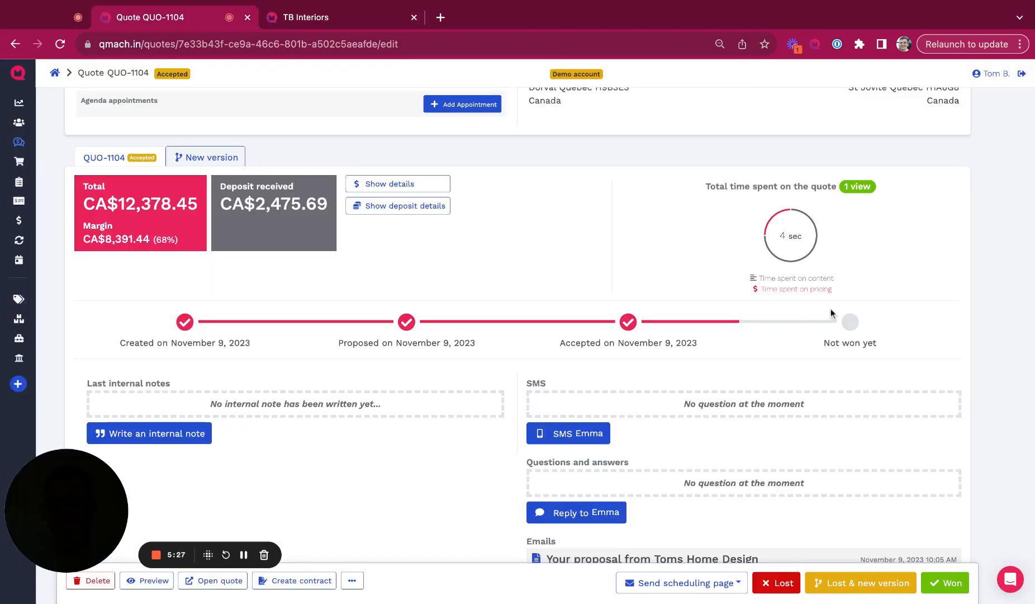
pyautogui.click(60, 44)
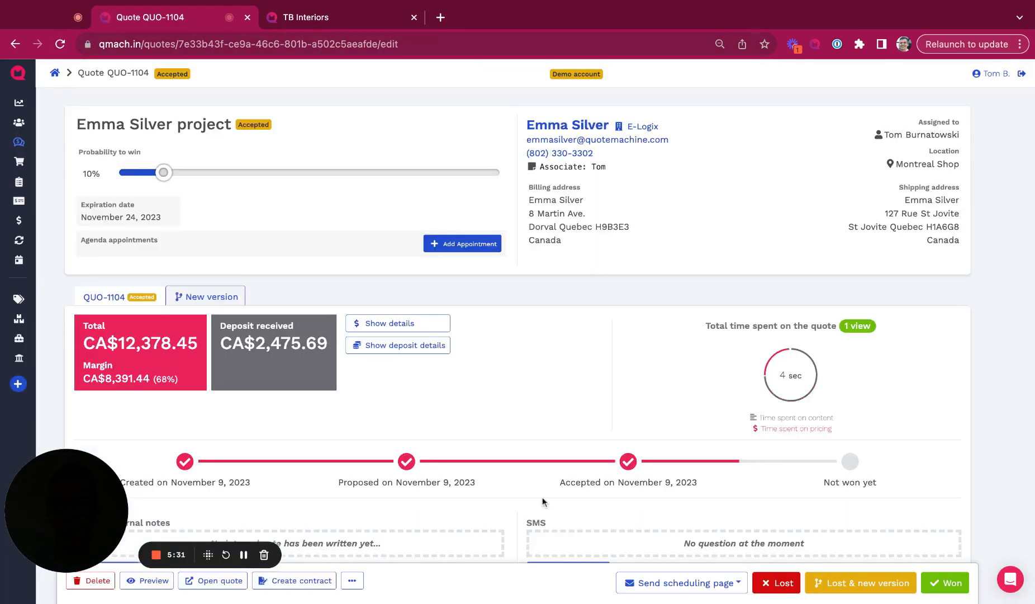
pyautogui.scroll(-5, 506, 348)
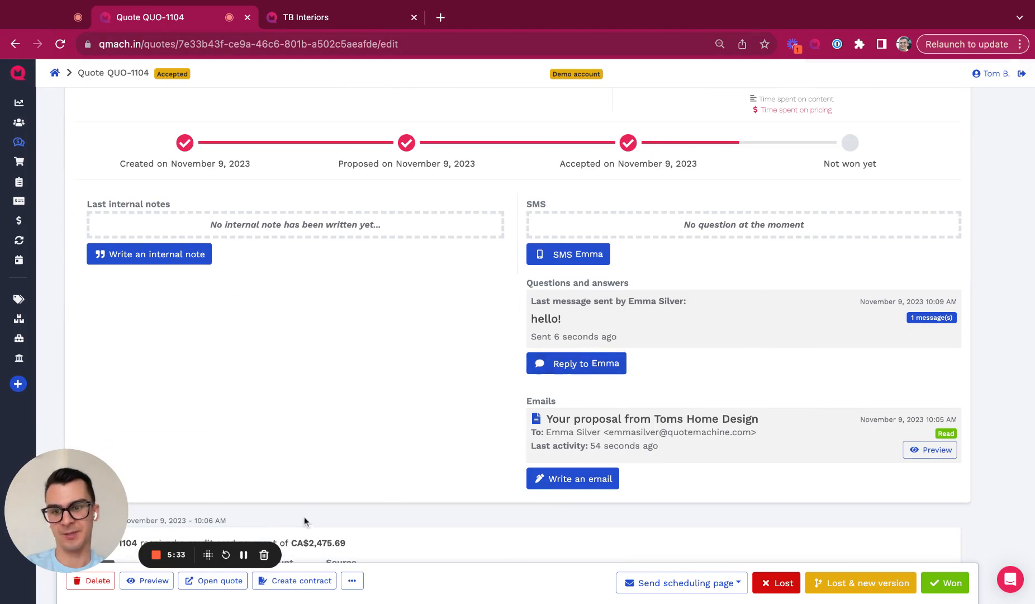
pyautogui.scroll(5, 368, 402)
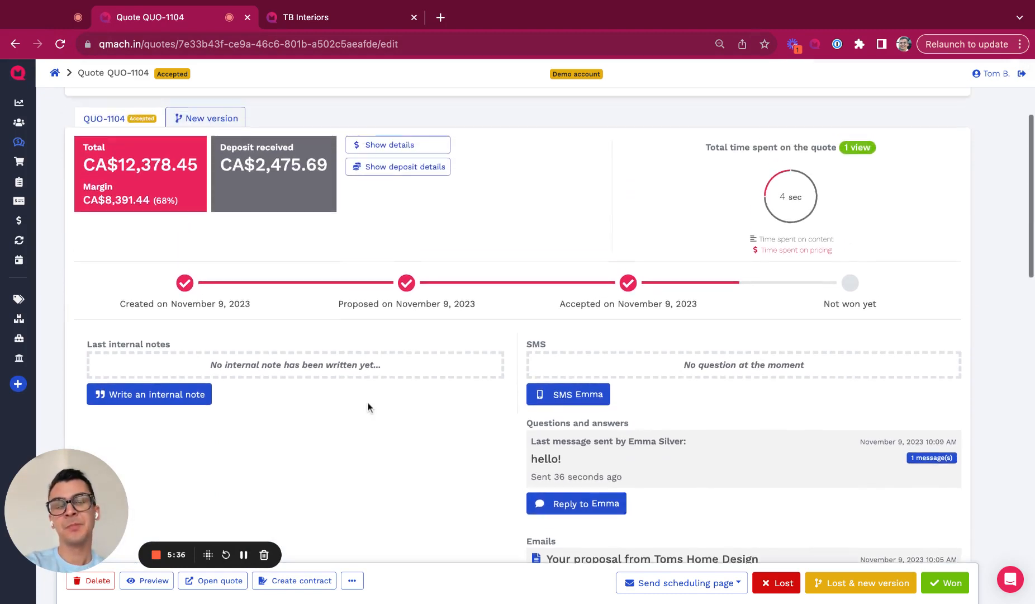
pyautogui.scroll(1, 368, 402)
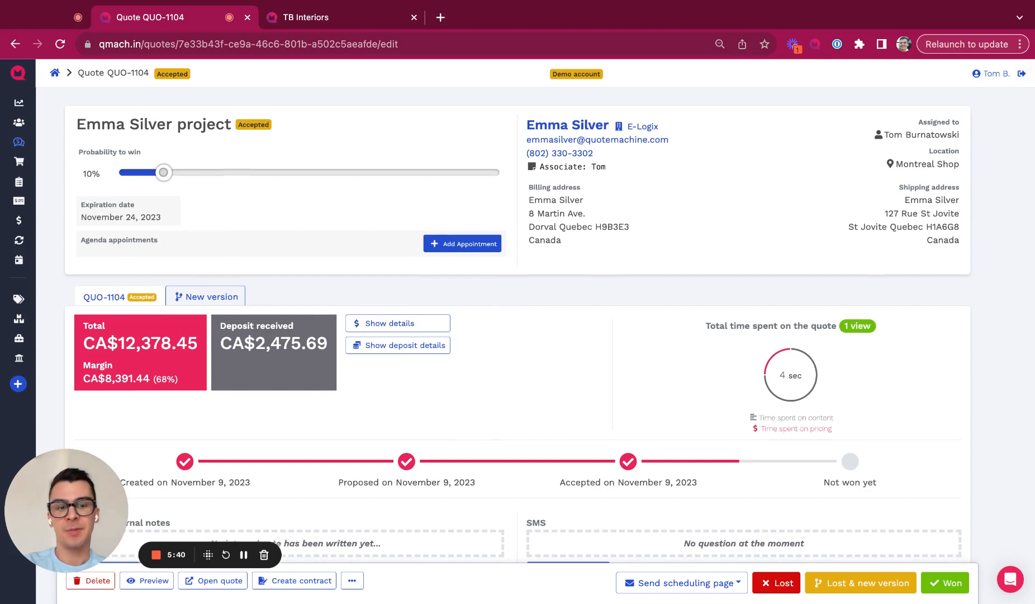
pyautogui.click(947, 583)
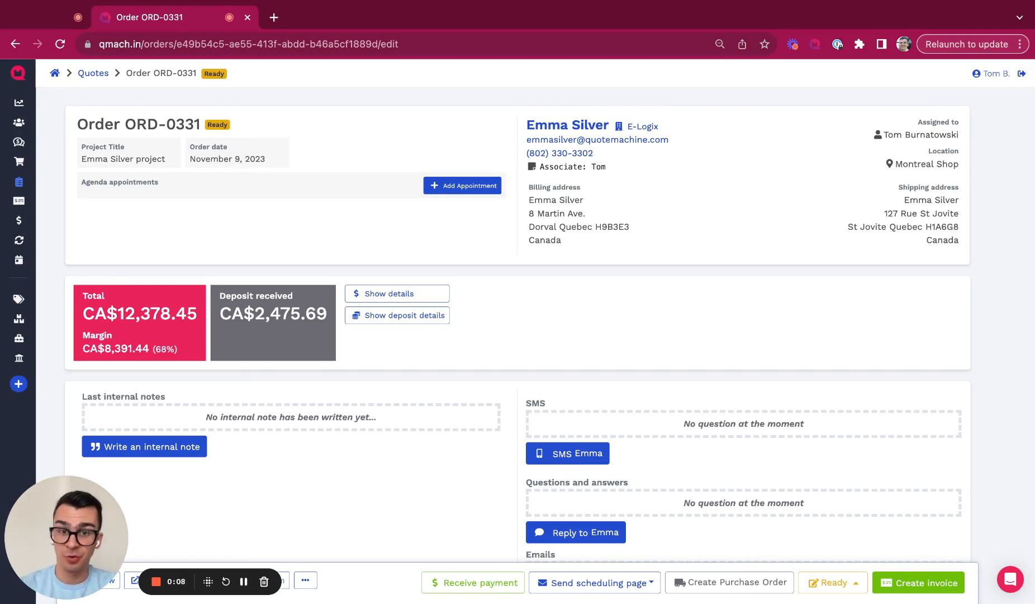
pyautogui.scroll(-3, 456, 279)
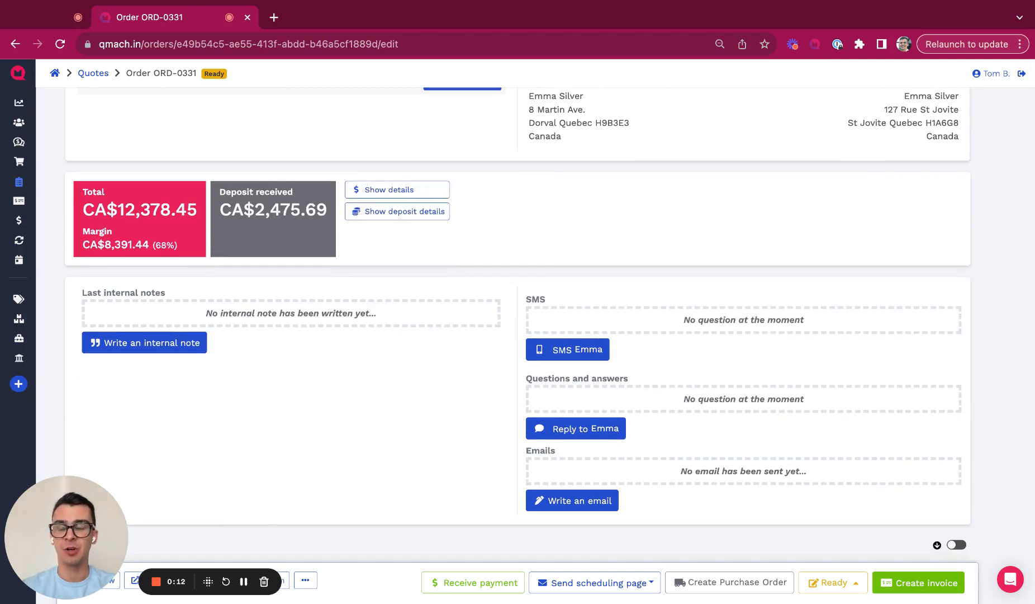
pyautogui.scroll(-2, 395, 261)
# Step: Add the internal note 'test' to order ORD-0331
pyautogui.click(144, 280)
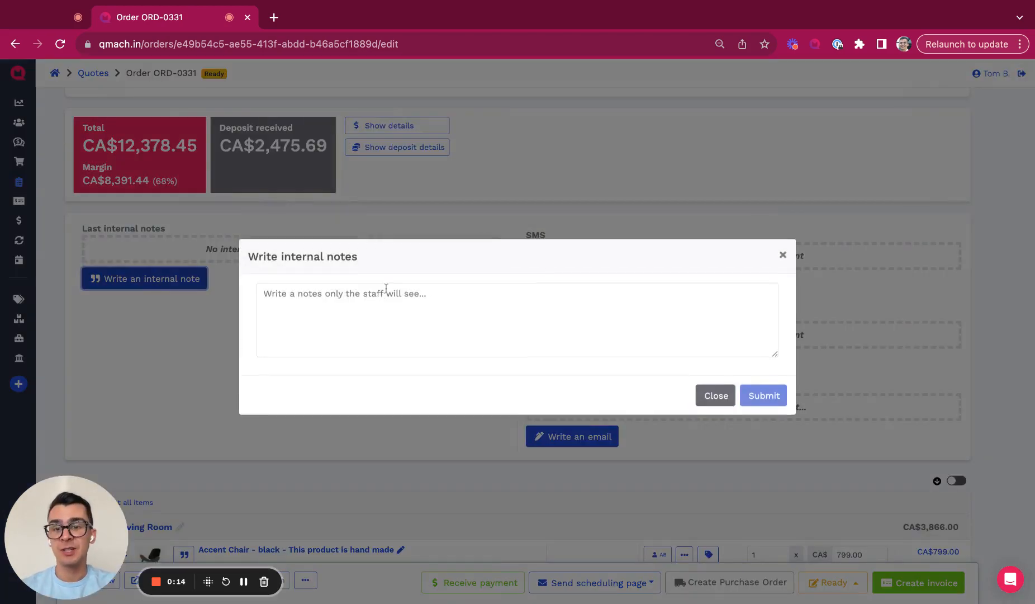
pyautogui.write('tedt')
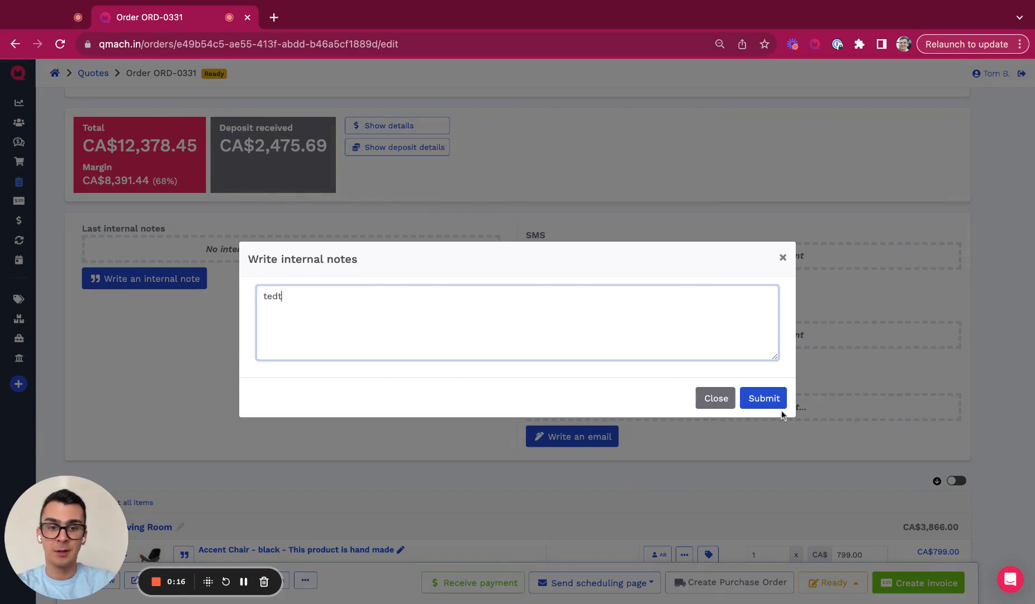
pyautogui.press('BackSpace')
pyautogui.press('BackSpace')
pyautogui.write('st')
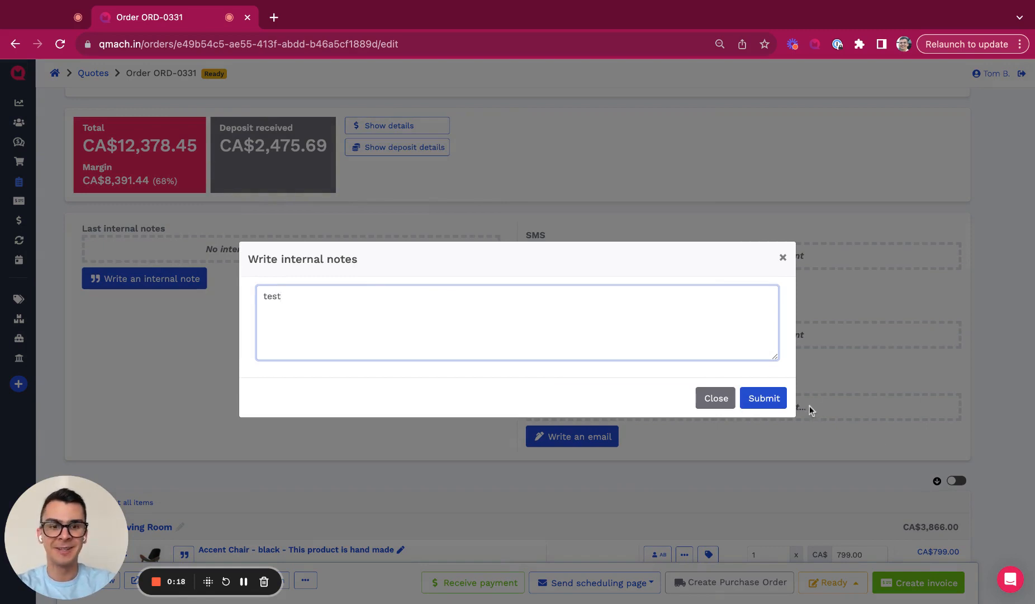
pyautogui.click(778, 398)
# Step: Attach the note 'delayed!' to the Accent Chair line item
pyautogui.scroll(-3, 708, 391)
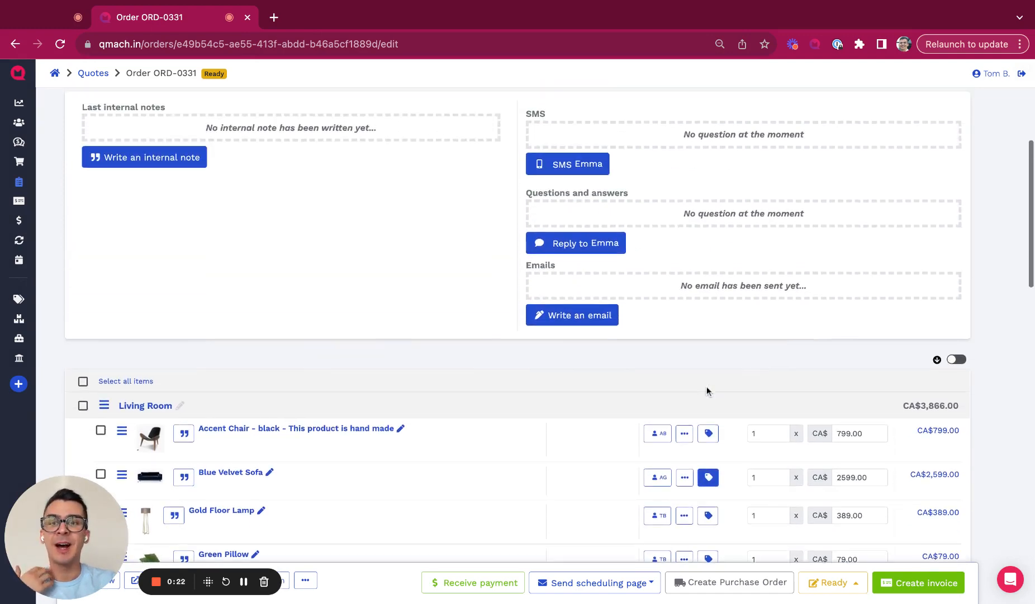
pyautogui.scroll(-3, 707, 391)
pyautogui.click(184, 274)
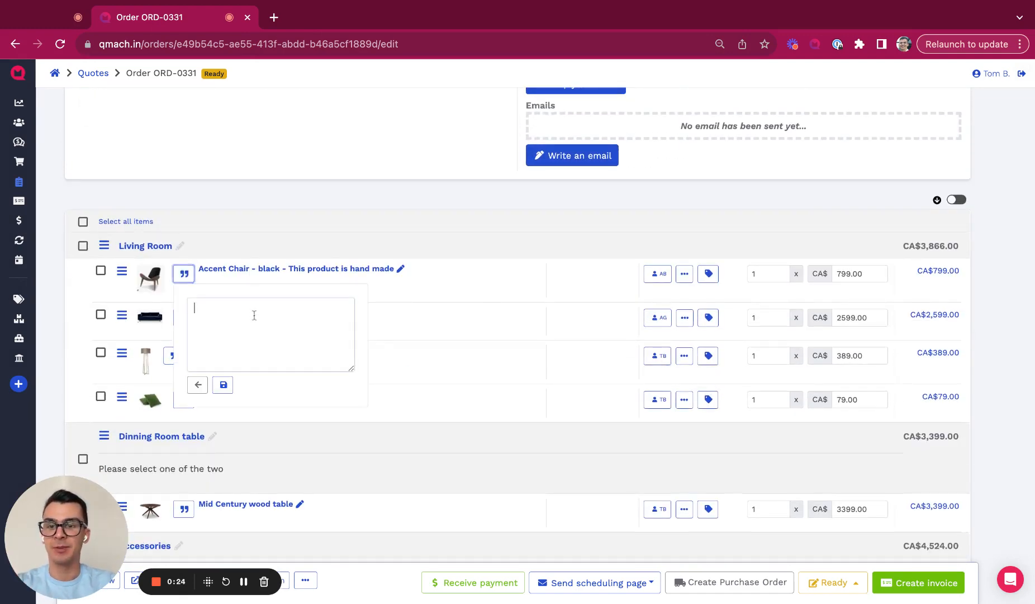
pyautogui.write('delayed!')
pyautogui.click(223, 385)
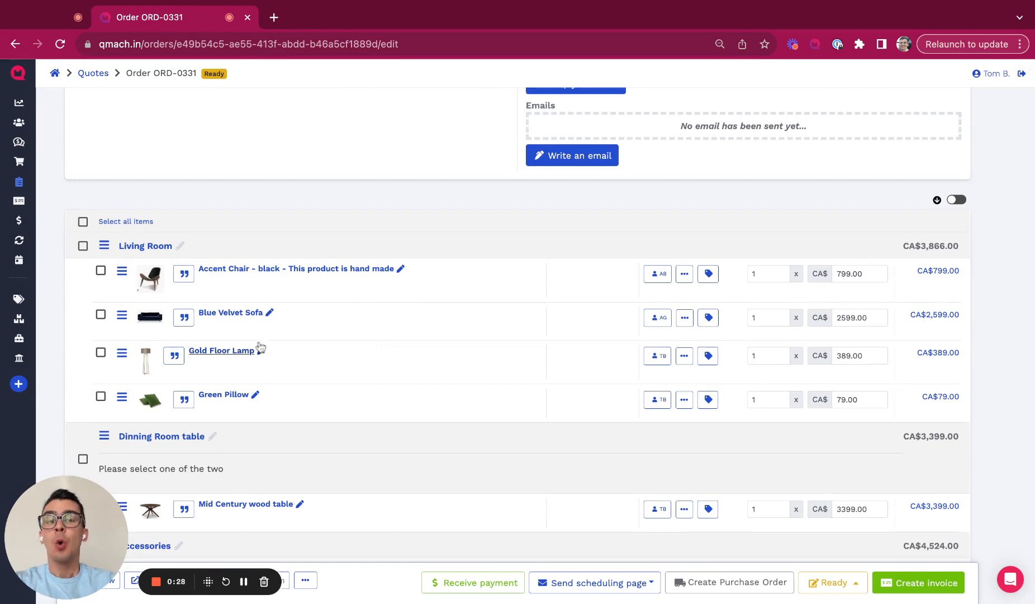
pyautogui.scroll(5, 260, 347)
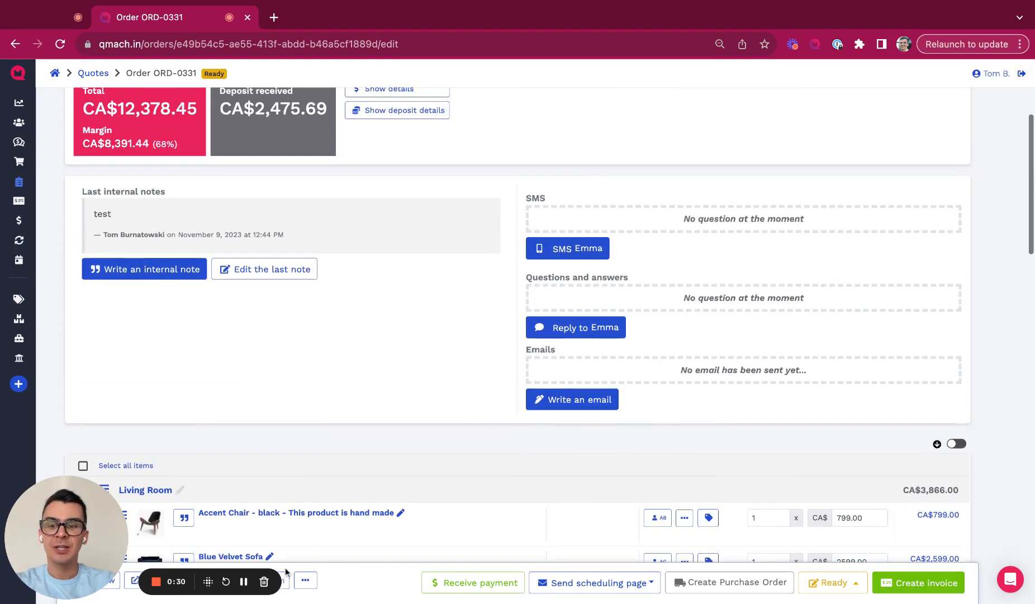
pyautogui.scroll(-6, 643, 232)
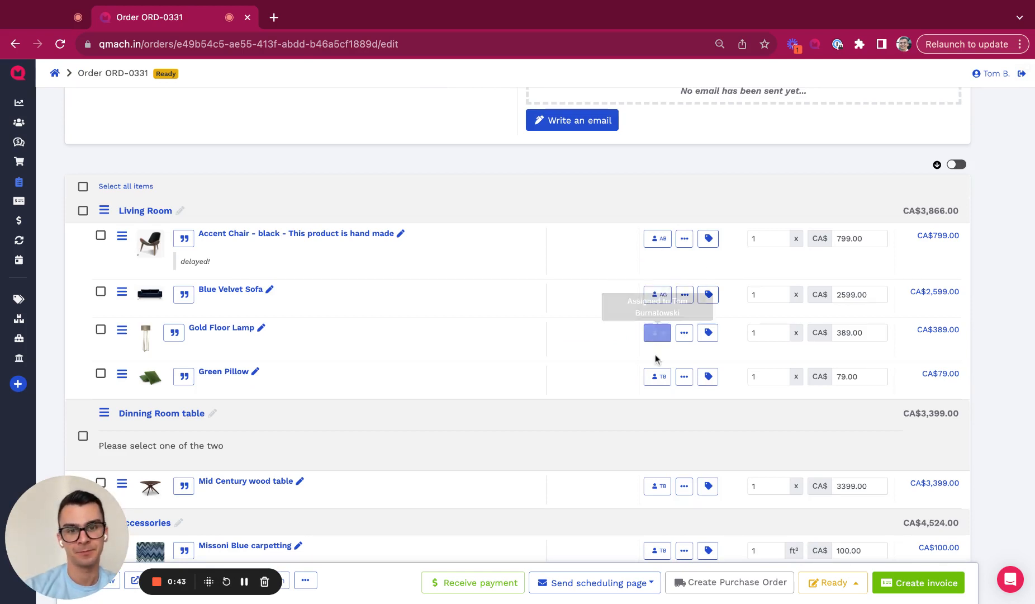
# Step: Assign the Gold Floor Lamp line item to another staff member
pyautogui.click(658, 332)
pyautogui.click(544, 326)
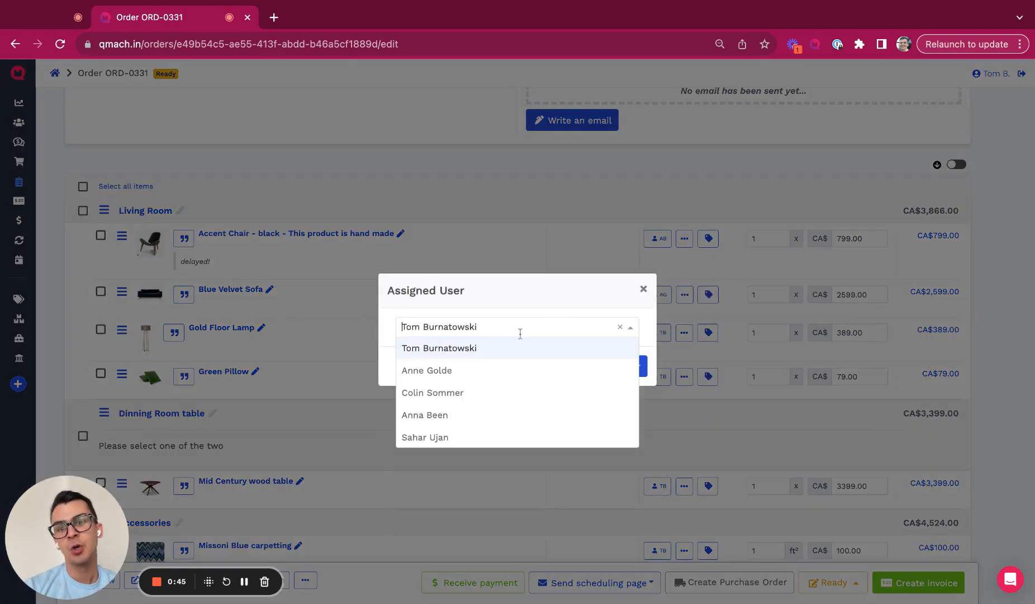
pyautogui.click(474, 420)
pyautogui.click(568, 368)
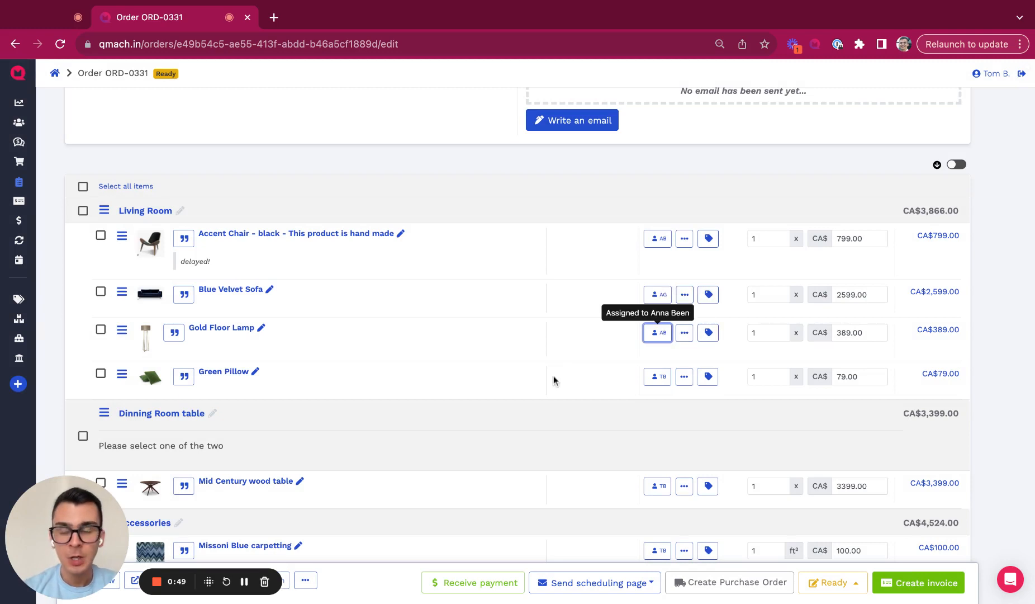
# Step: Look at the order status choices and close them, leaving the status at Ready
pyautogui.scroll(5, 554, 381)
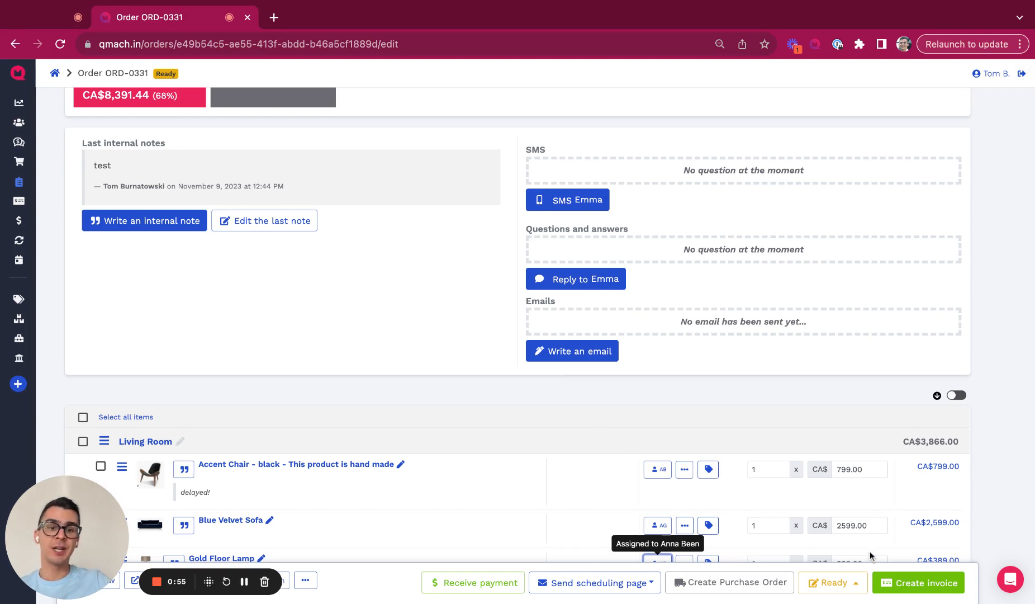
pyautogui.click(850, 581)
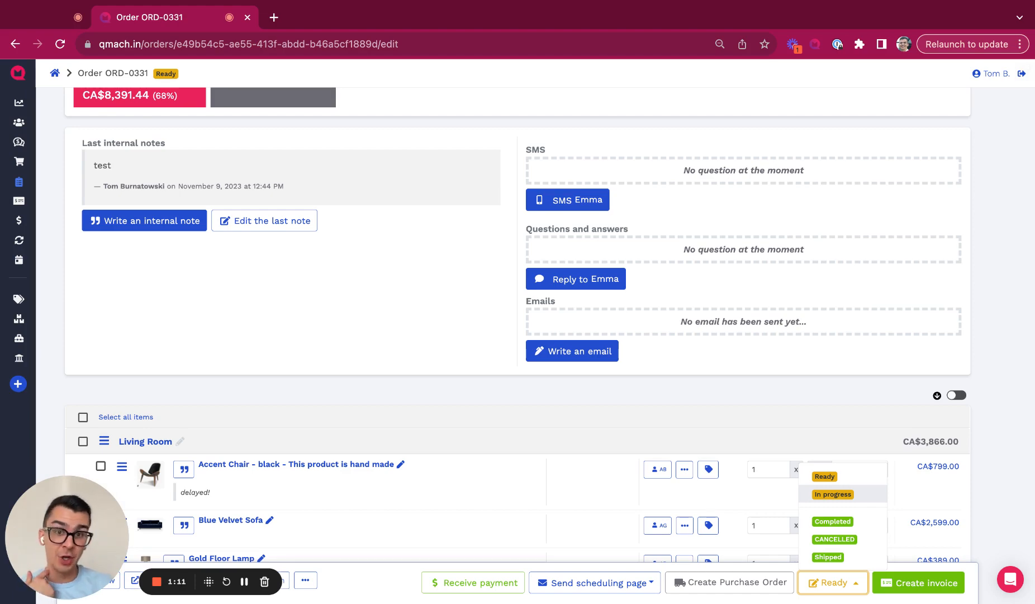
pyautogui.click(686, 415)
pyautogui.scroll(-5, 685, 415)
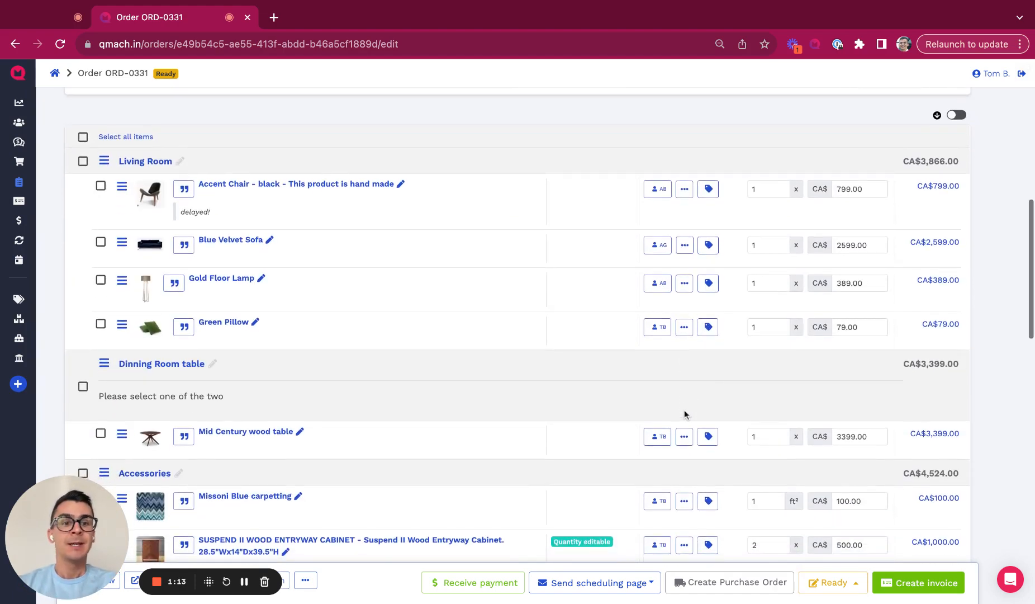
pyautogui.scroll(-2, 686, 414)
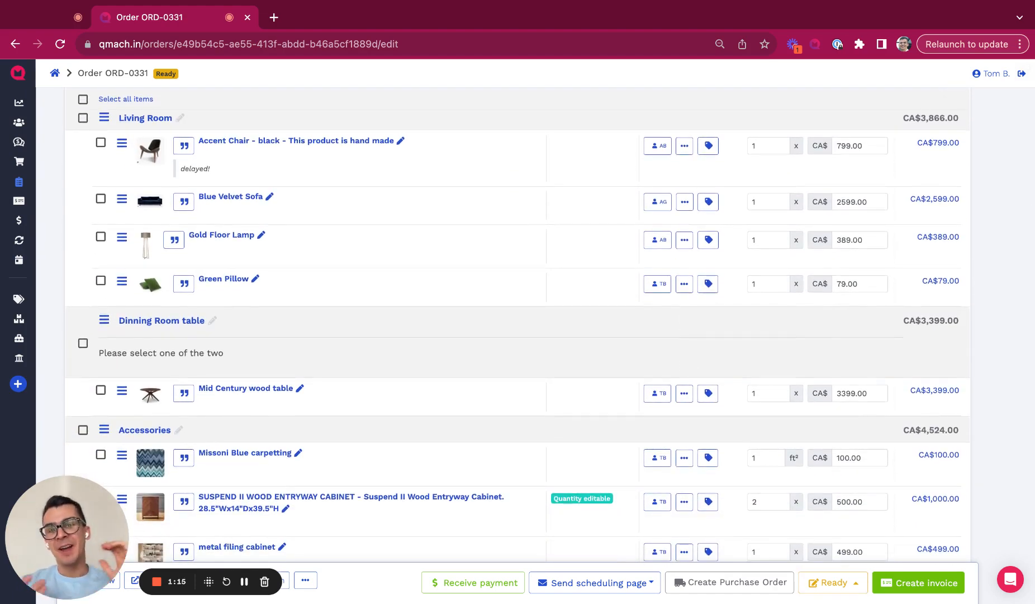
pyautogui.scroll(-6, 686, 414)
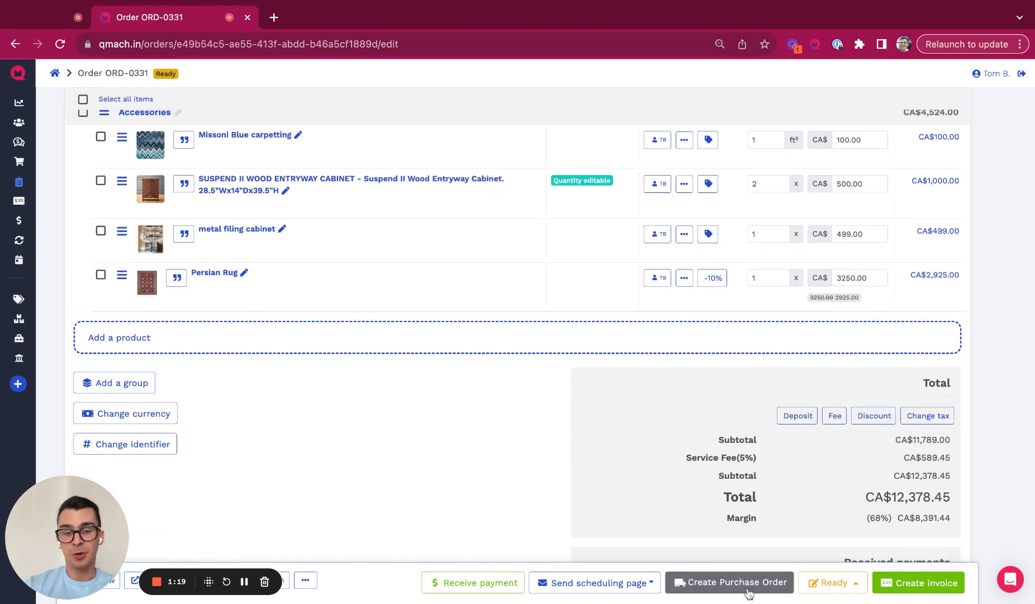
# Step: Create draft purchase order PO-0002 for the metal filing cabinet, with the order's customer as the contact
pyautogui.click(738, 582)
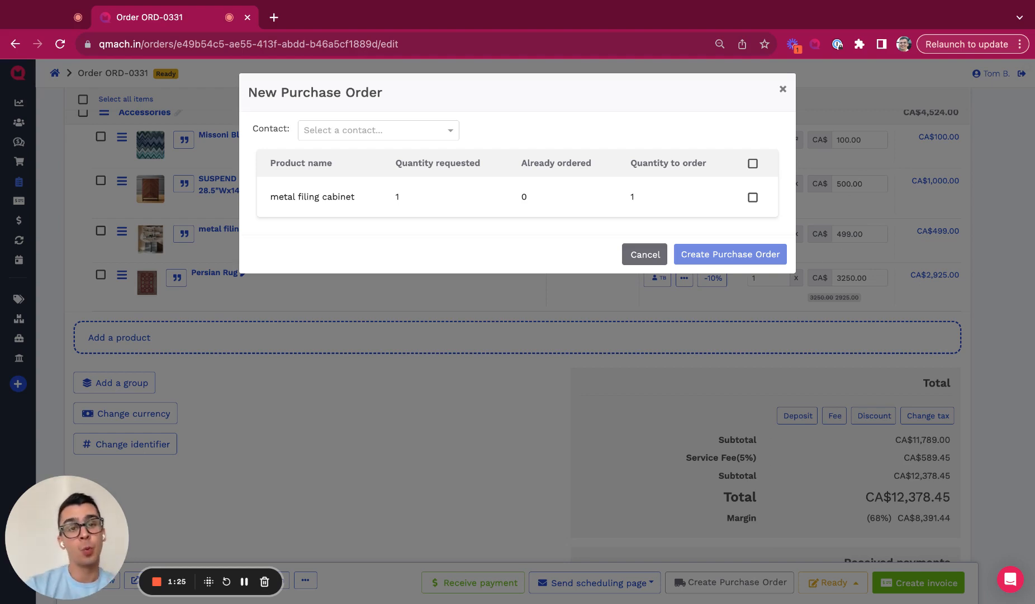
pyautogui.tripleClick(263, 195)
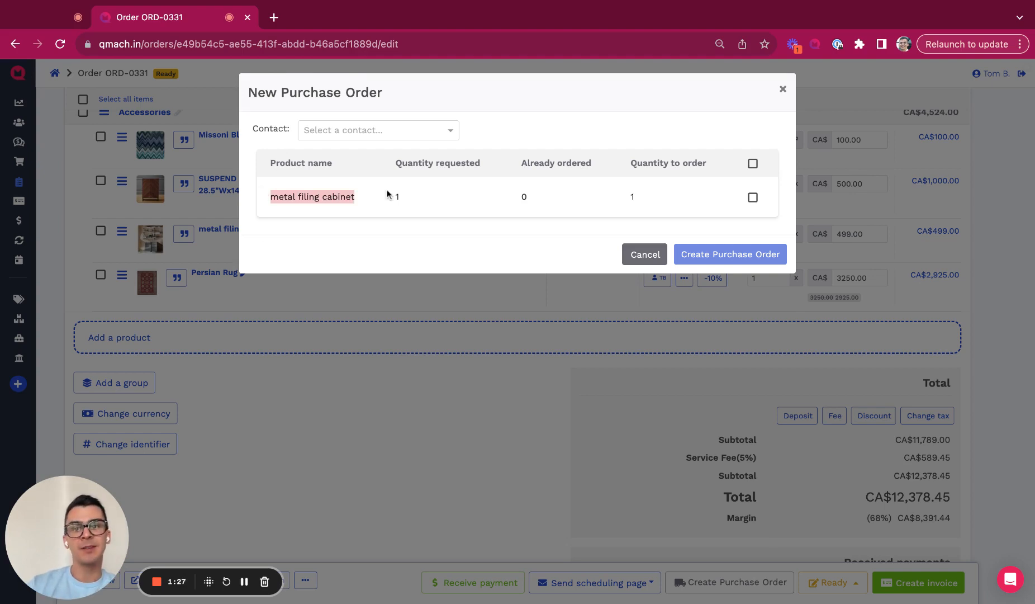
pyautogui.click(438, 233)
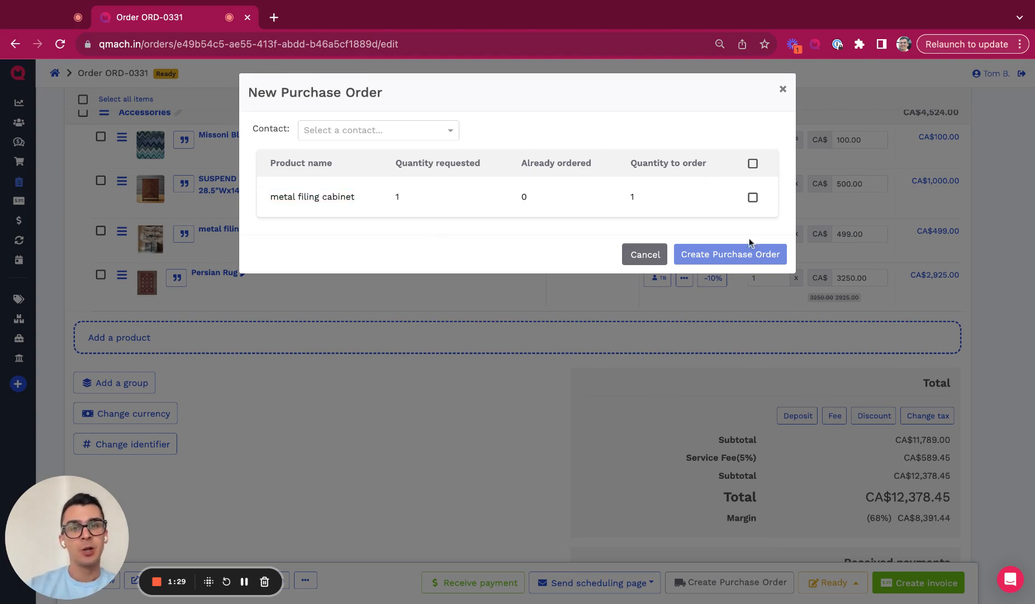
pyautogui.click(754, 198)
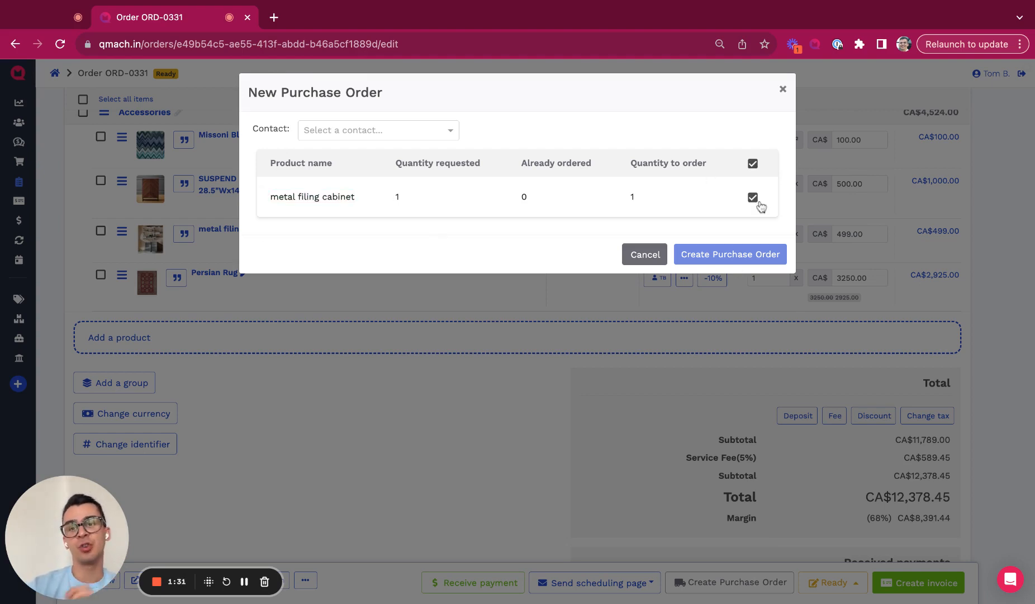
pyautogui.click(418, 128)
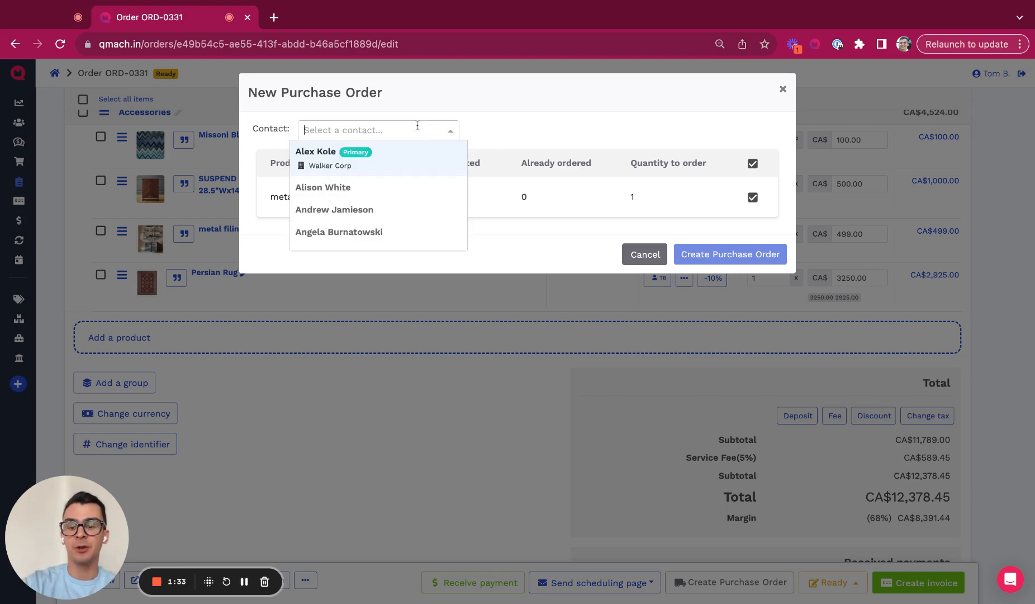
pyautogui.write('emma')
pyautogui.press('Return')
pyautogui.click(699, 255)
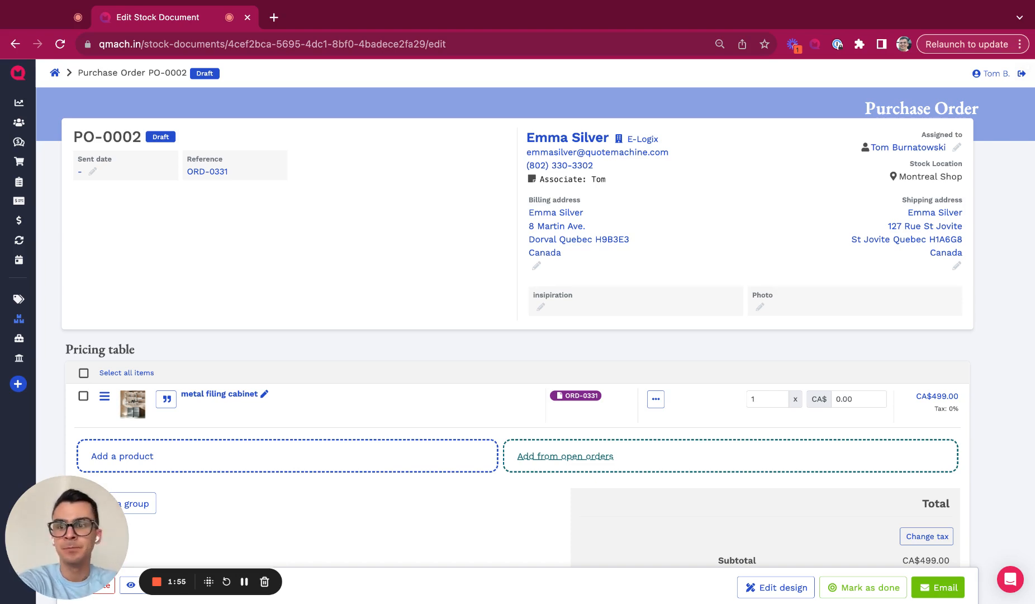
pyautogui.moveTo(32, 323)
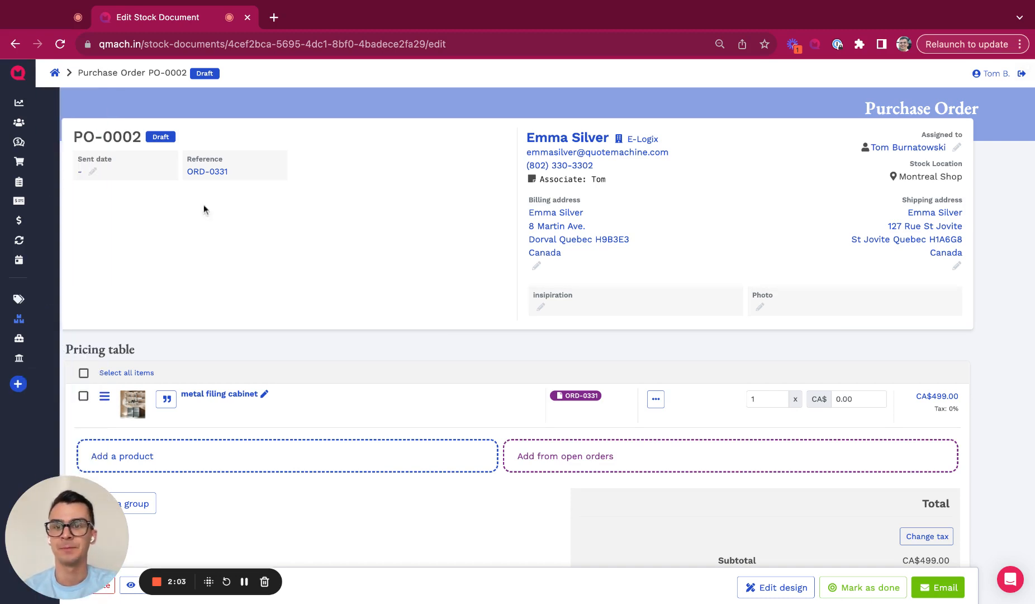
pyautogui.click(209, 172)
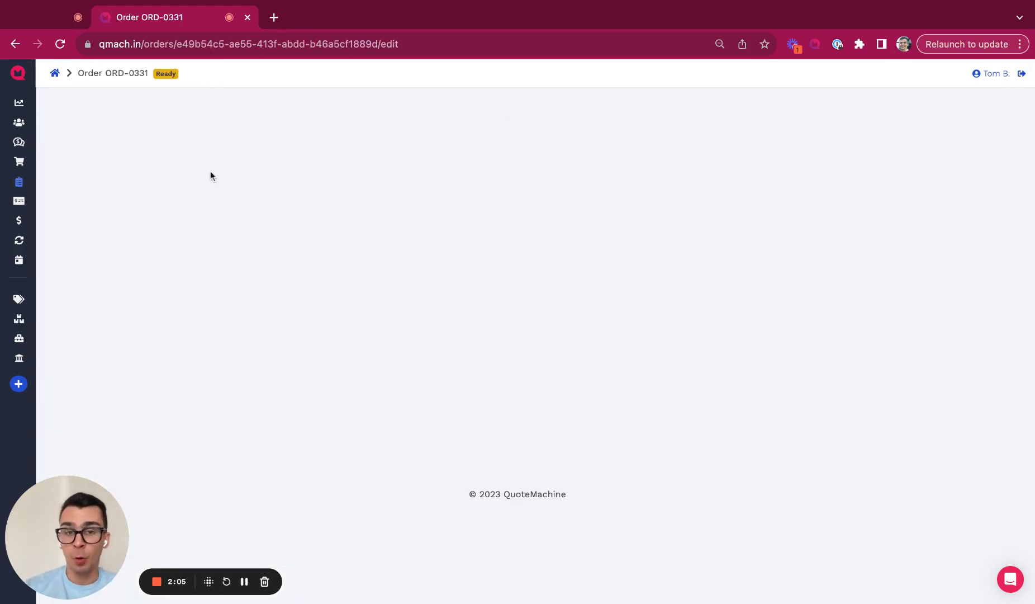
pyautogui.scroll(-10, 213, 185)
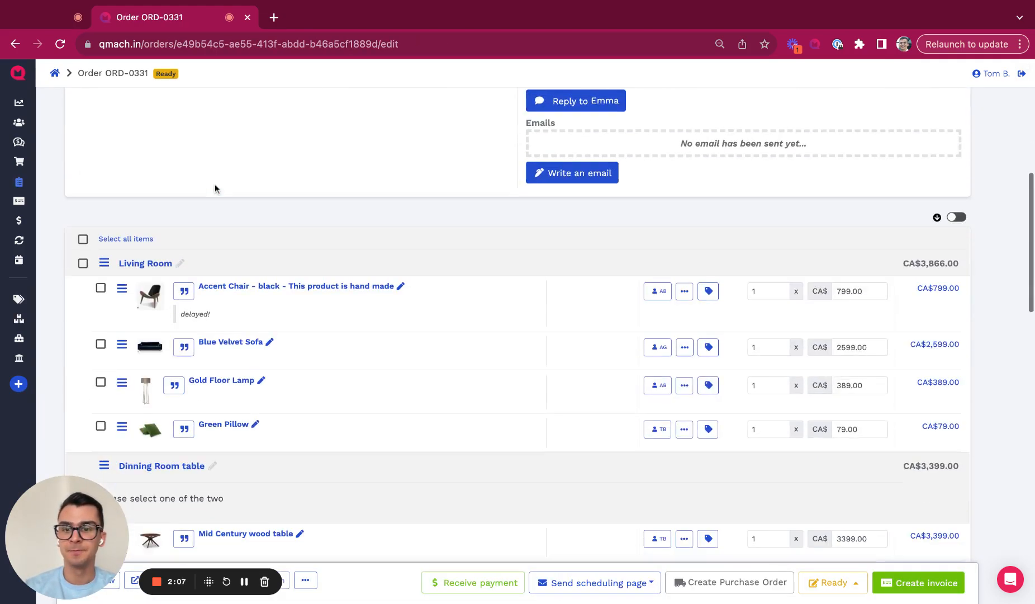
pyautogui.scroll(-6, 214, 183)
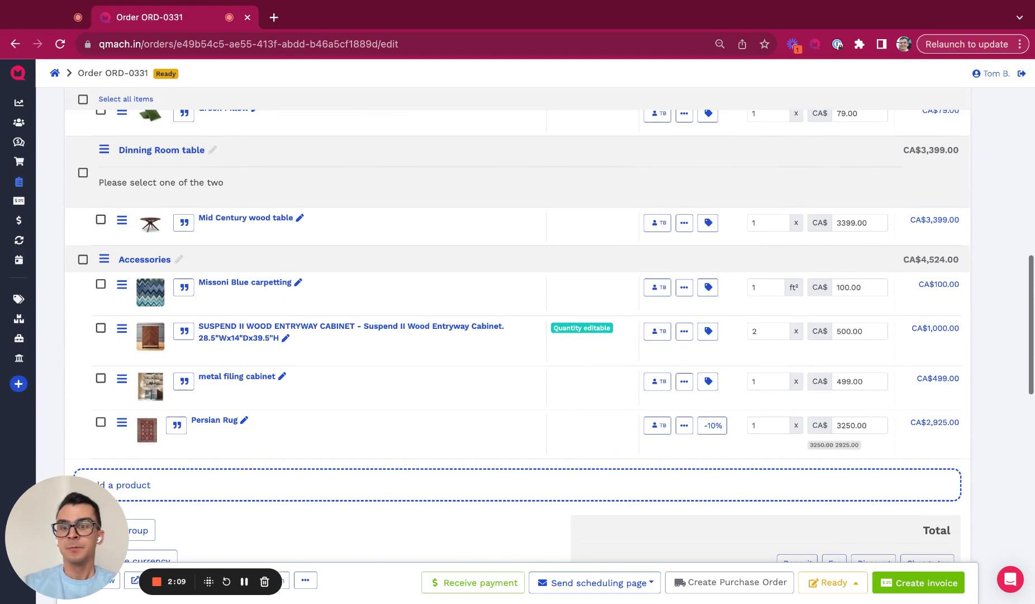
pyautogui.scroll(-4, 517, 280)
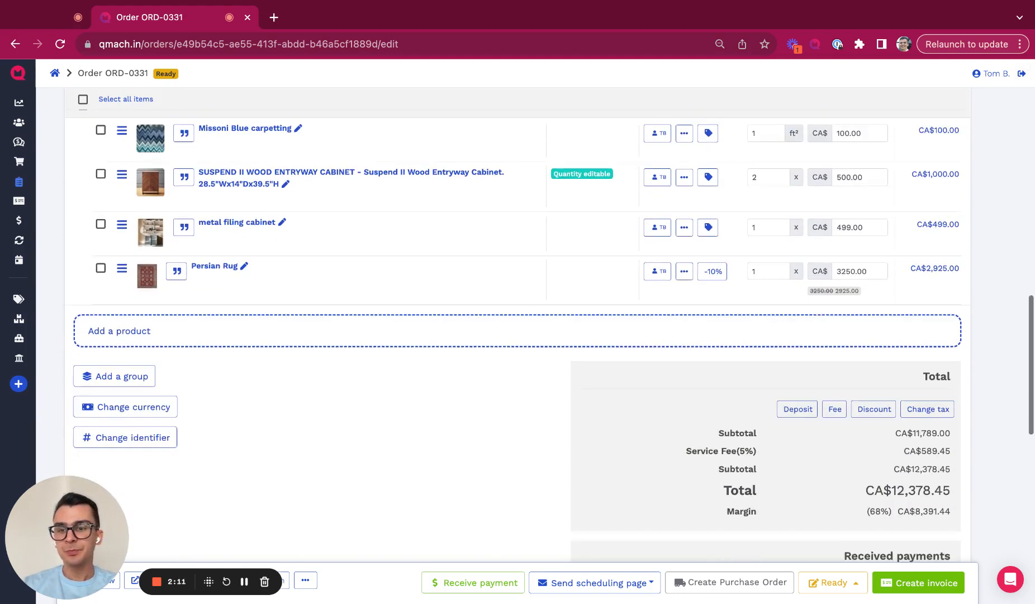
pyautogui.scroll(-2, 539, 564)
pyautogui.scroll(-3, 517, 535)
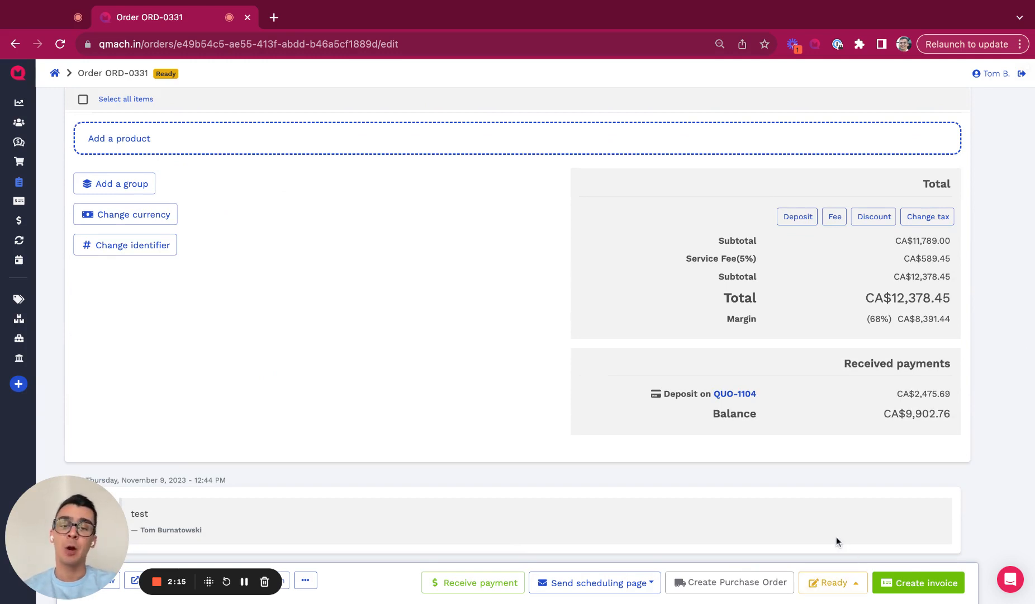
pyautogui.scroll(3, 836, 538)
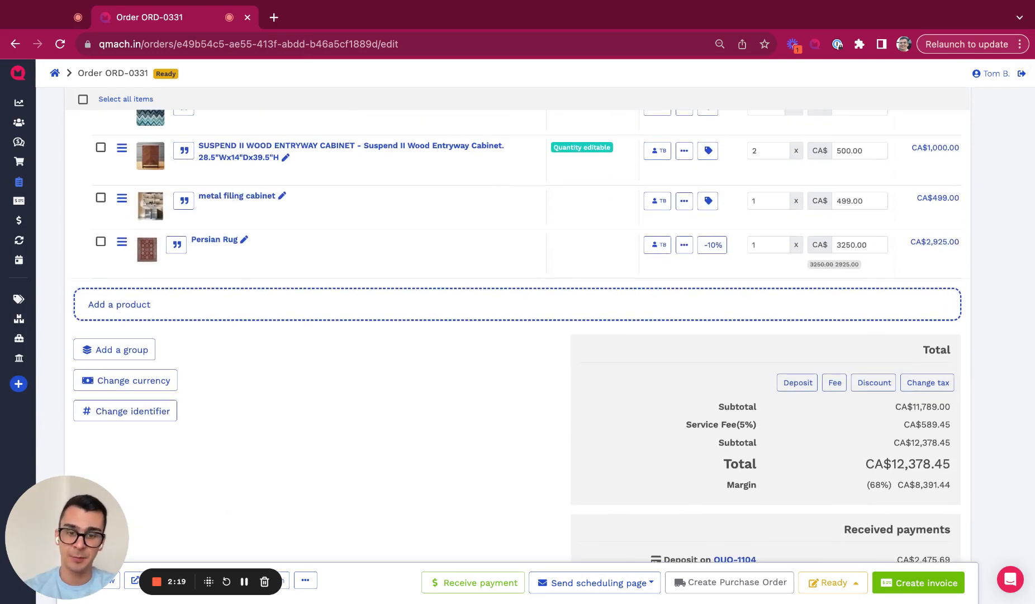
pyautogui.scroll(-6, 697, 422)
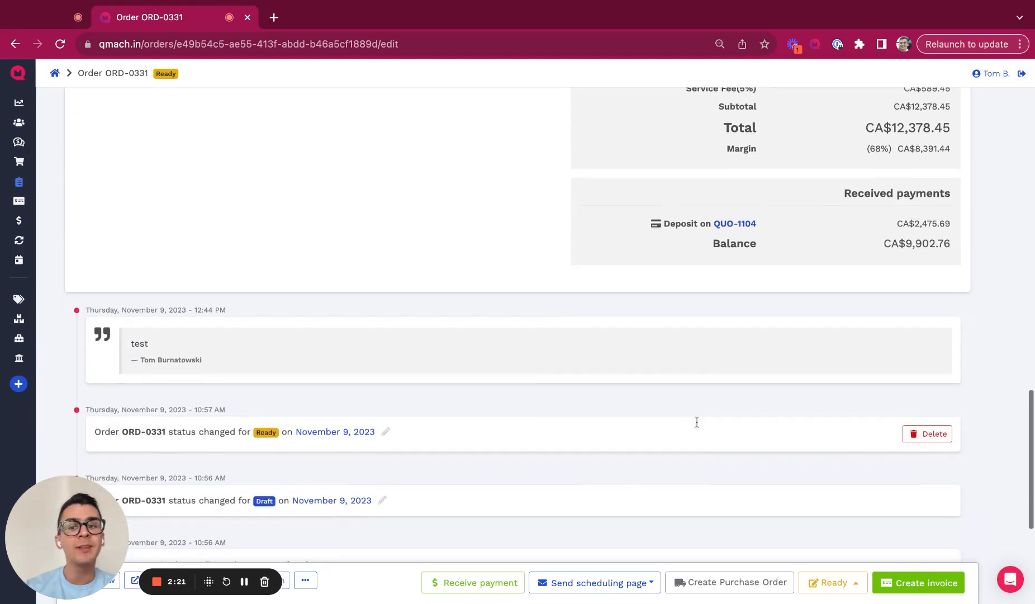
pyautogui.scroll(-5, 697, 421)
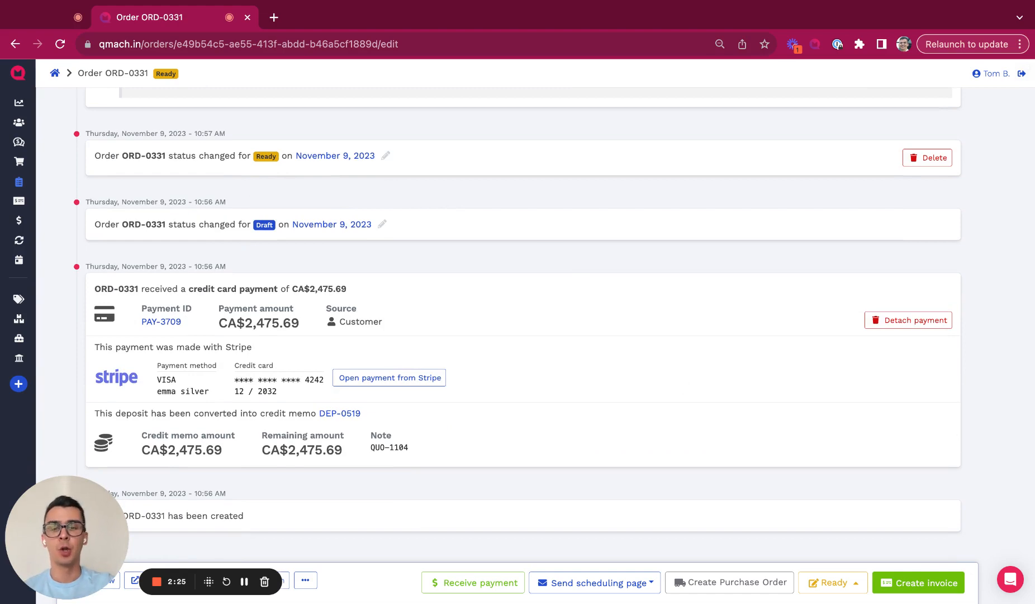
# Step: Charge CA$500 to the first saved VISA card on order ORD-0331
pyautogui.click(475, 582)
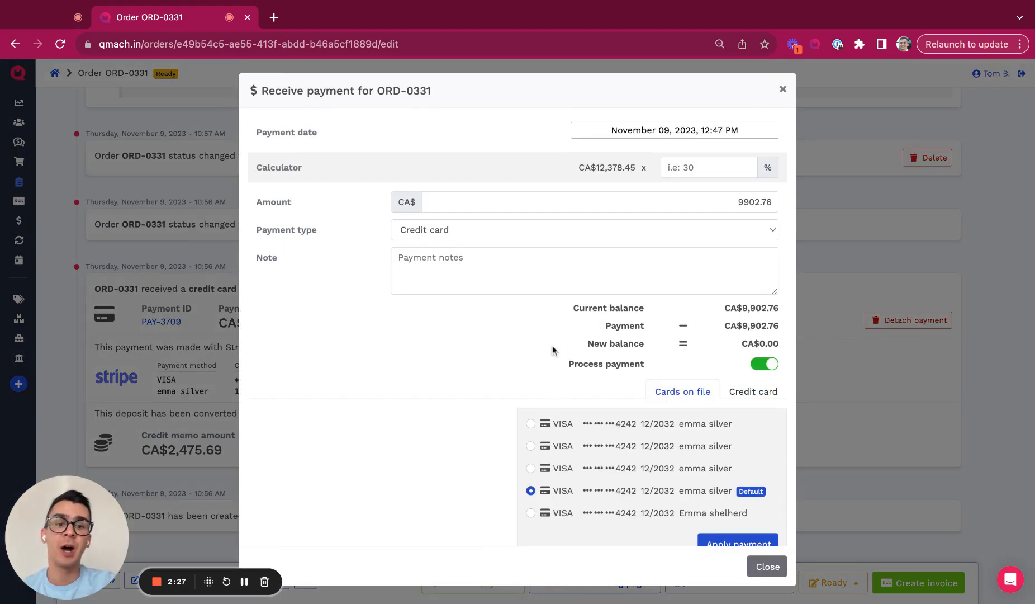
pyautogui.click(530, 423)
pyautogui.click(667, 197)
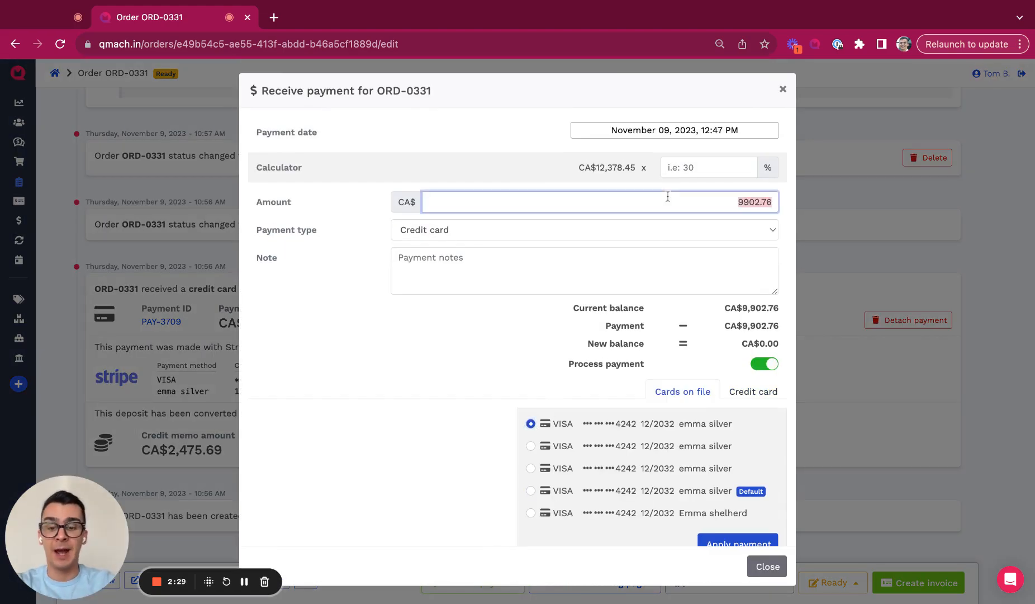
pyautogui.write('500')
pyautogui.click(739, 413)
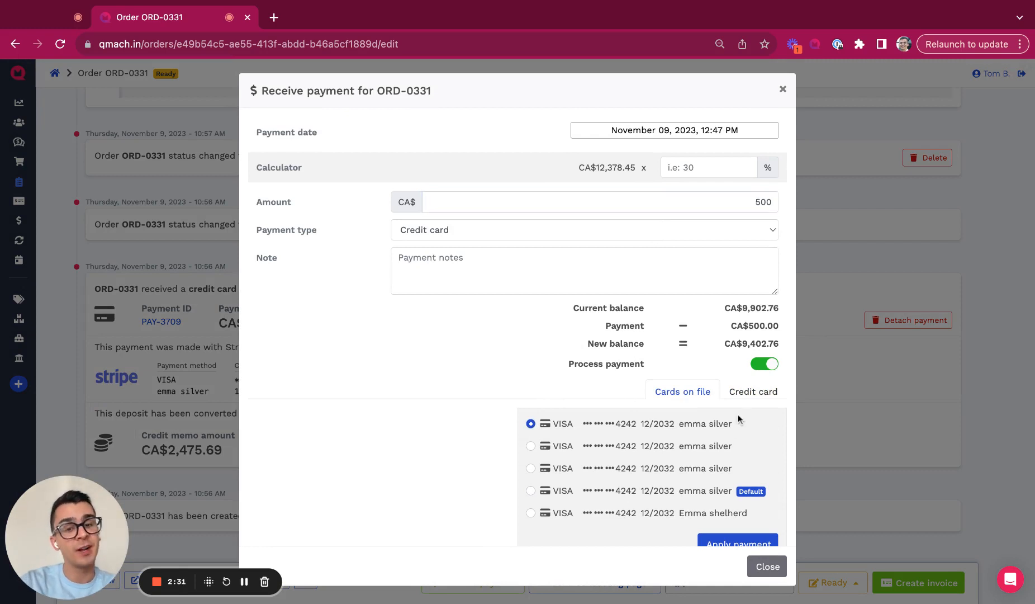
pyautogui.scroll(-1, 501, 414)
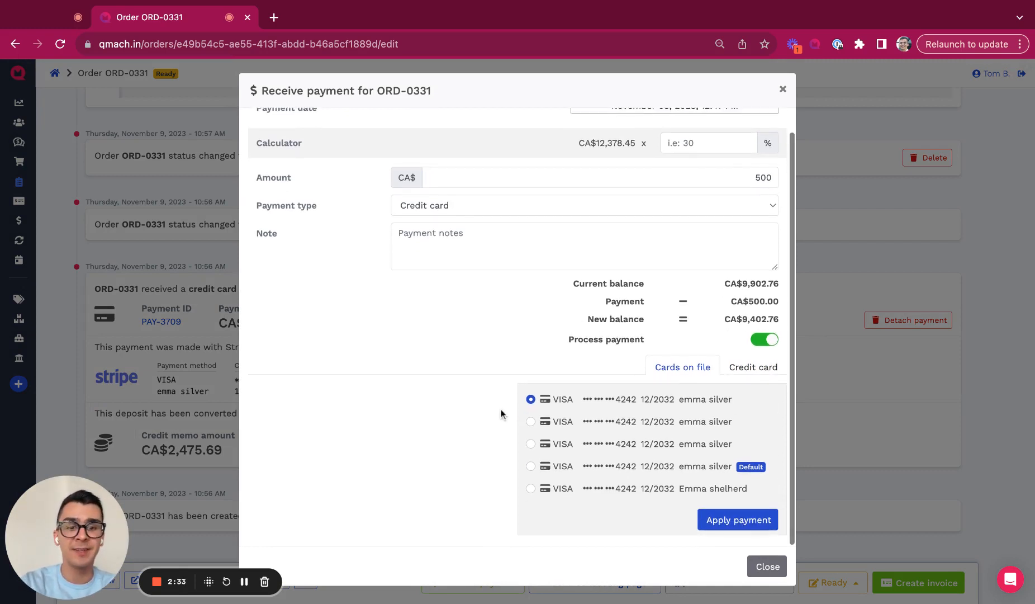
pyautogui.click(750, 524)
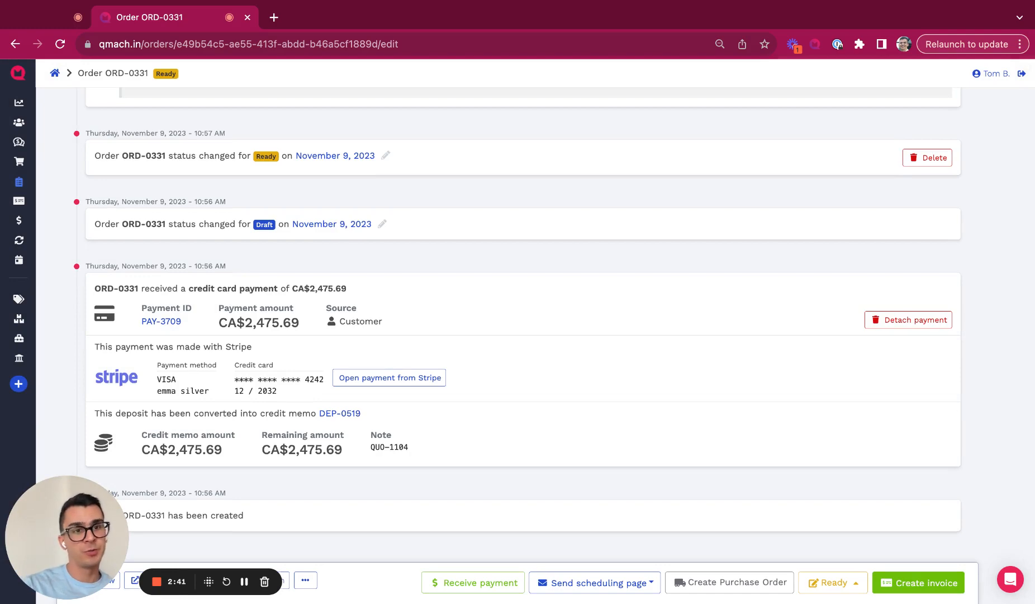
# Step: Scroll through ORD-0331 to verify the CA$500 payment and CA$2,975.69 deposits received
pyautogui.scroll(15, 791, 252)
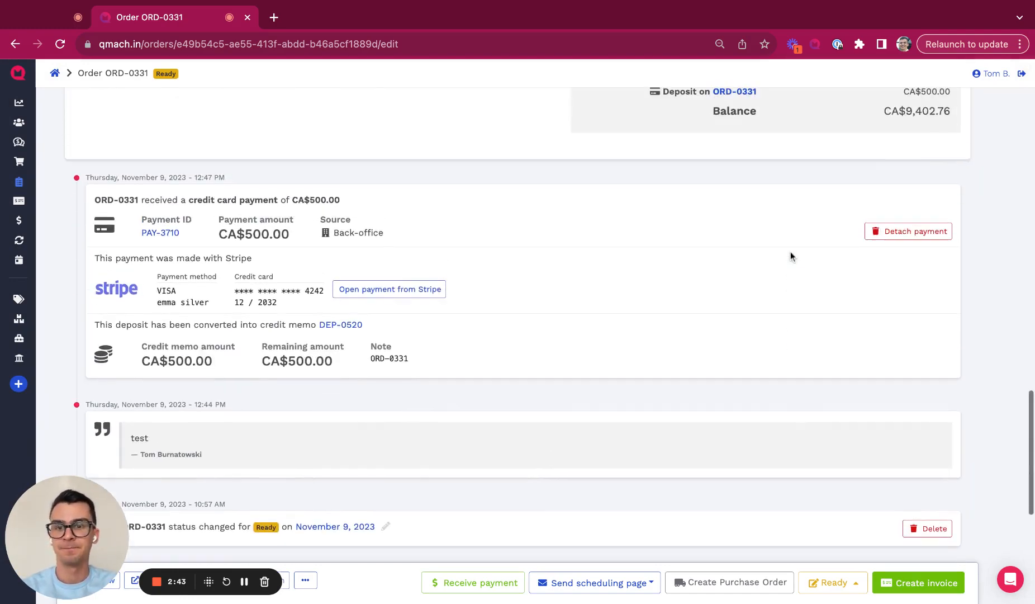
pyautogui.scroll(10, 791, 254)
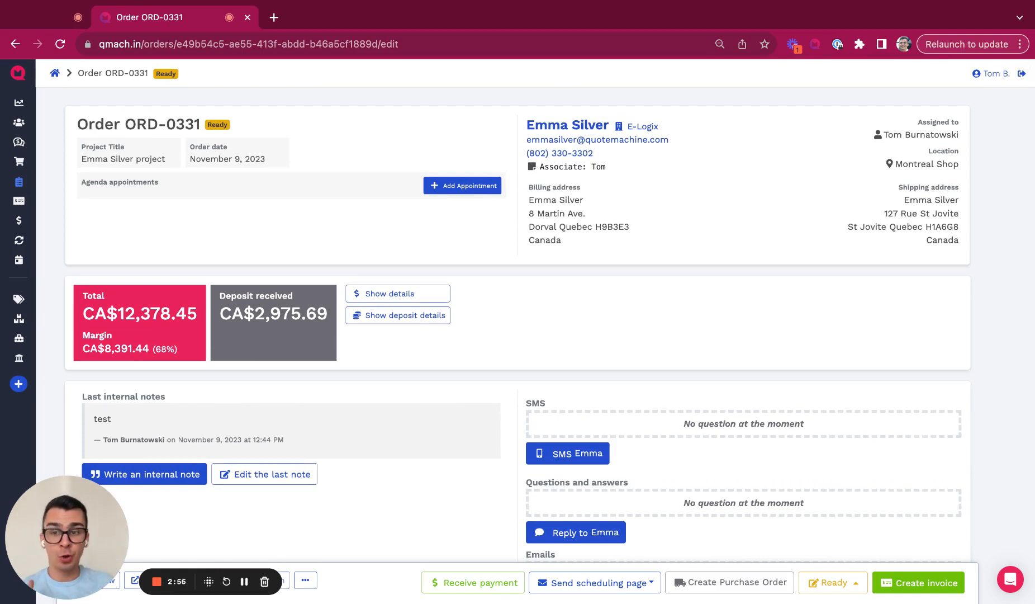
pyautogui.scroll(-3, 351, 435)
pyautogui.scroll(3, 351, 434)
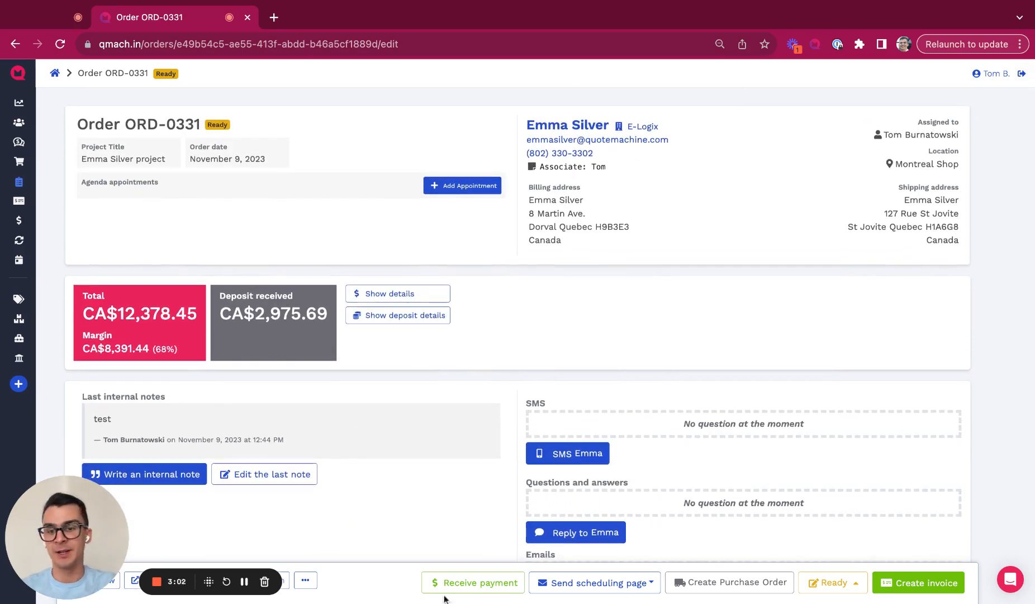
pyautogui.scroll(-1, 330, 425)
pyautogui.scroll(-2, 329, 425)
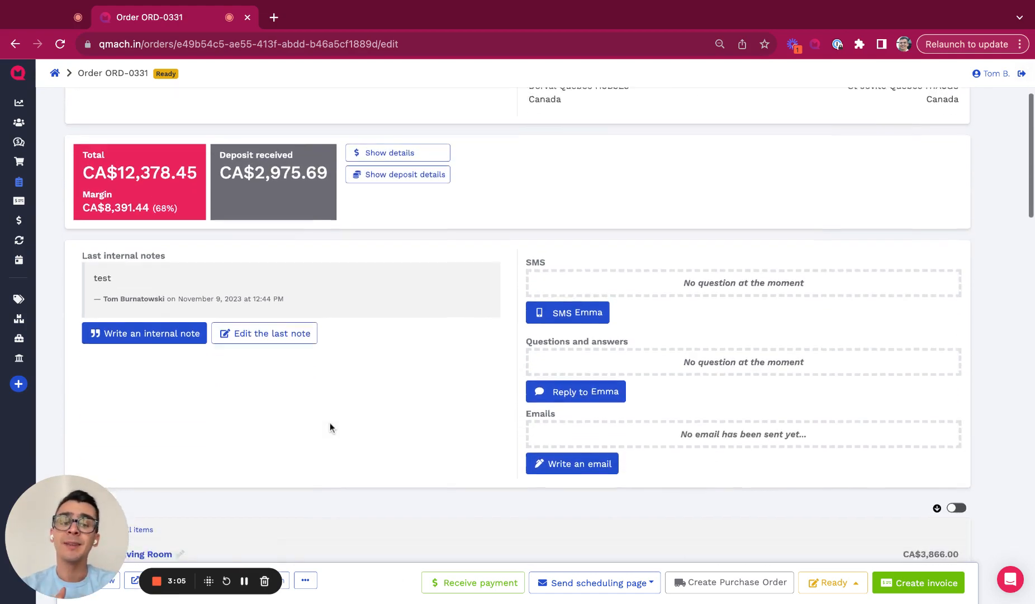
pyautogui.scroll(-4, 330, 425)
pyautogui.scroll(-1, 531, 526)
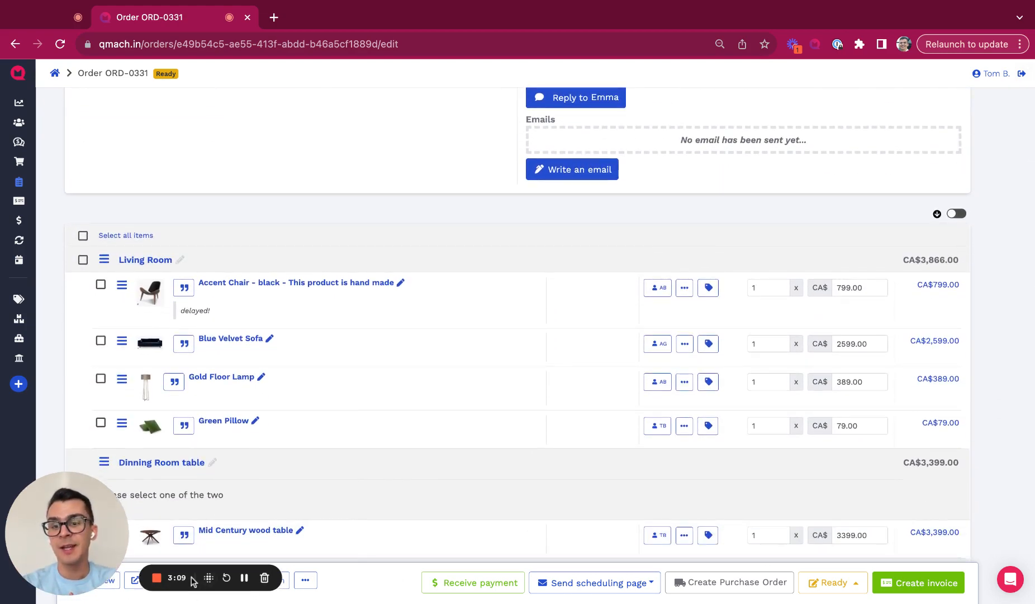
# Step: Dismiss the order form setup, review the customer-facing ORD-0331 in a new tab, then return
pyautogui.click(248, 582)
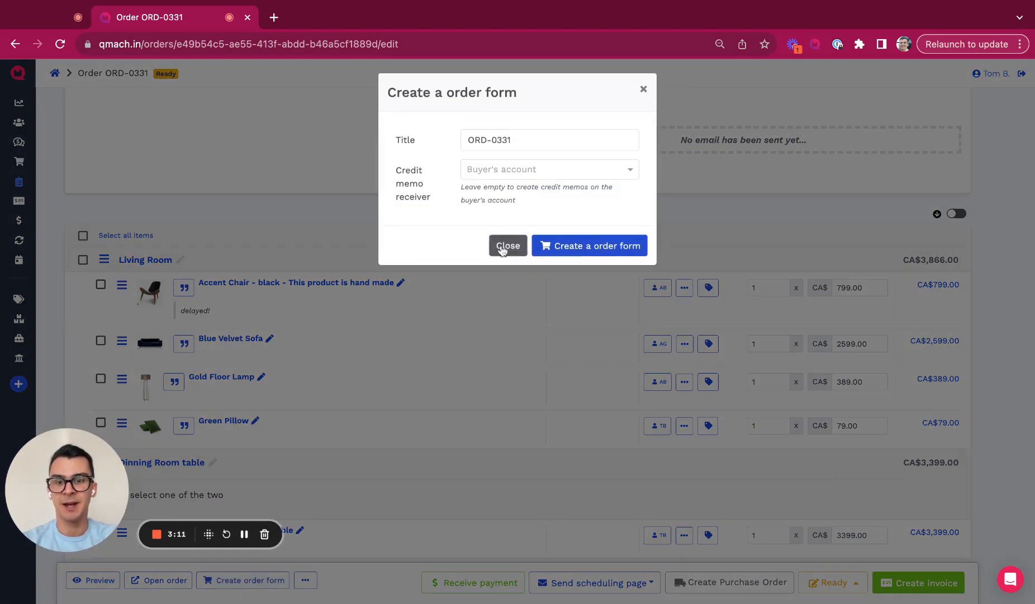
pyautogui.click(506, 245)
pyautogui.click(159, 579)
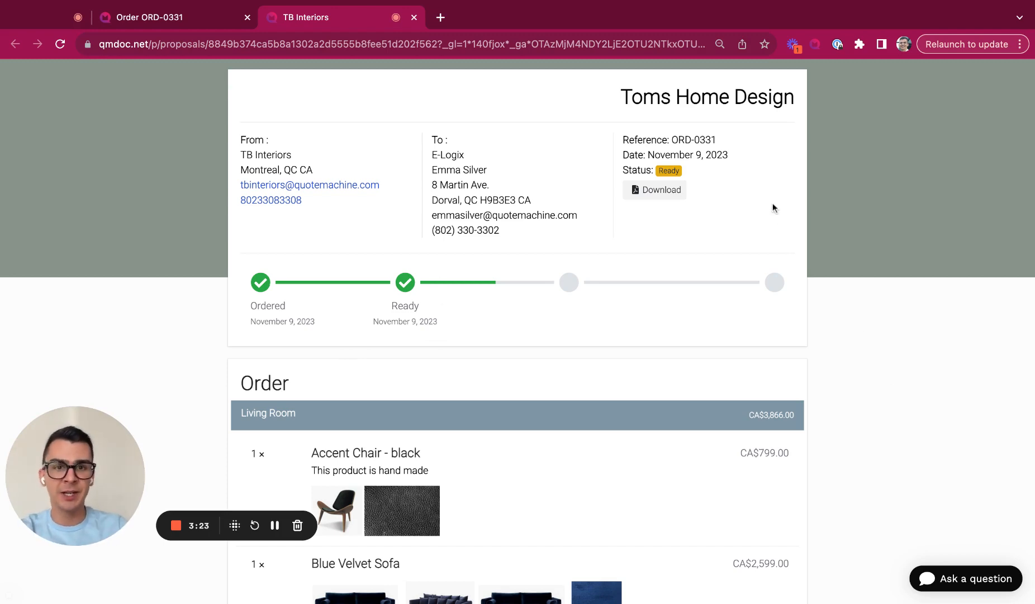
pyautogui.scroll(-20, 773, 207)
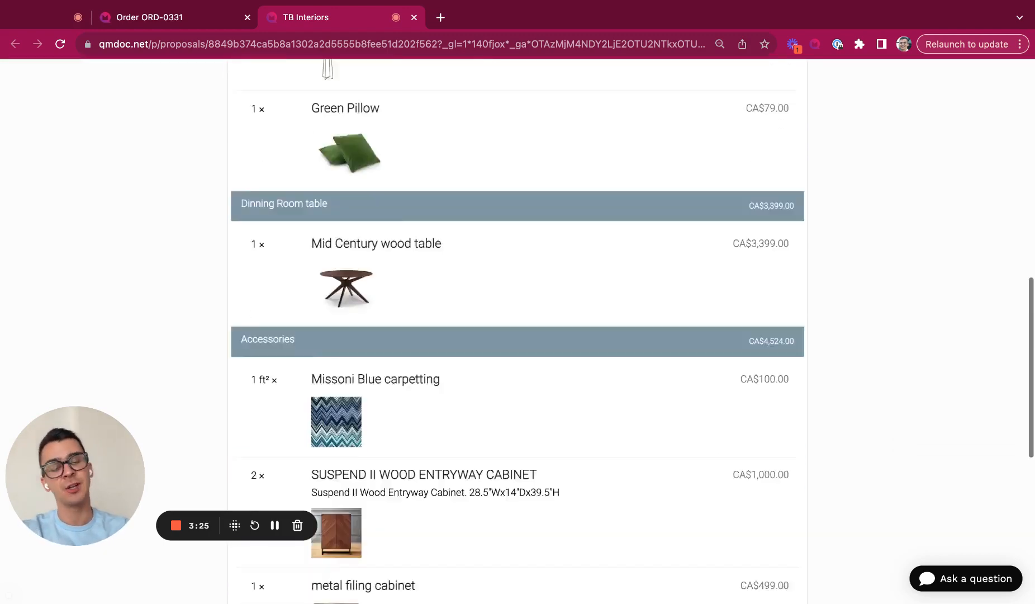
pyautogui.scroll(-2, 773, 208)
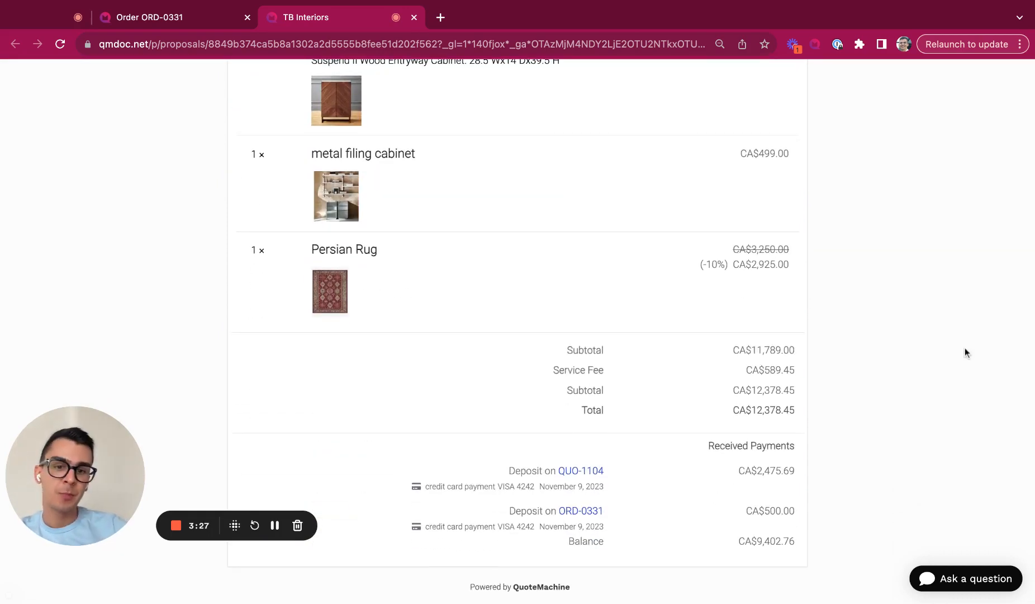
pyautogui.scroll(5, 972, 280)
pyautogui.scroll(15, 980, 214)
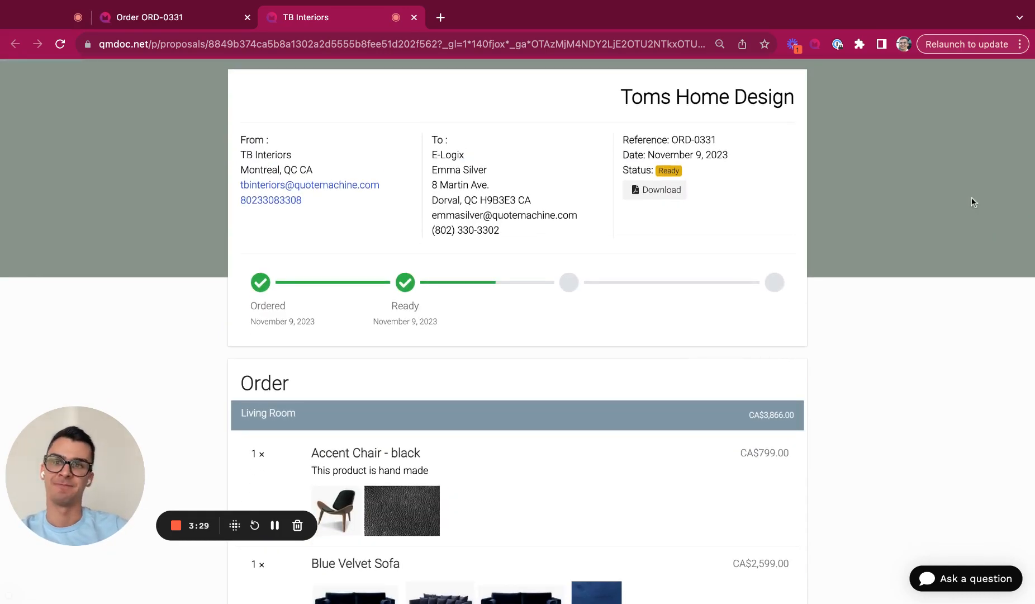
pyautogui.click(132, 17)
pyautogui.scroll(8, 134, 249)
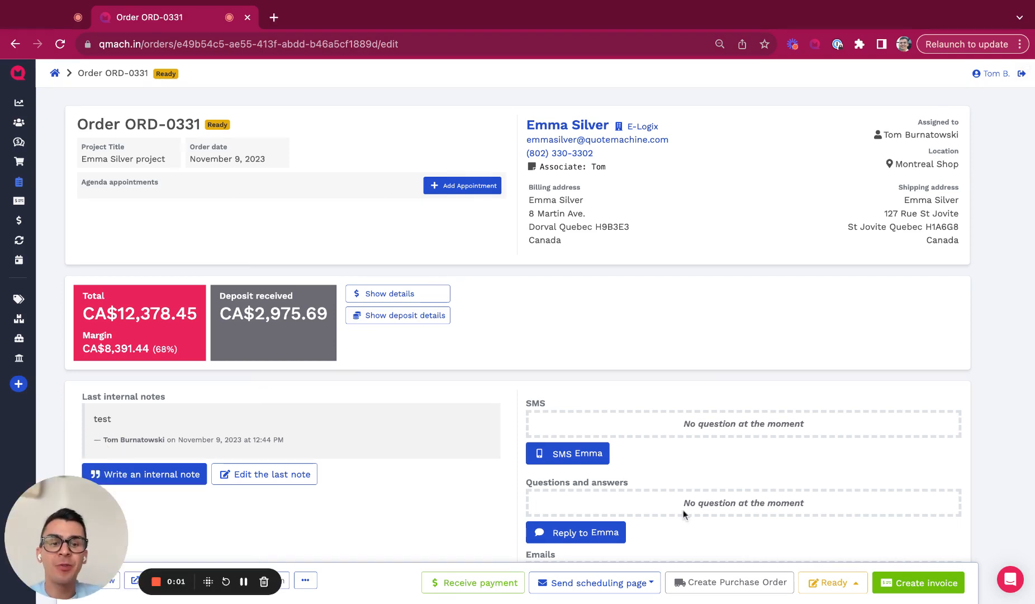
# Step: Invoice only Accent Chair - black, Blue Velvet Sofa, Gold Floor Lamp and Green Pillow from ORD-0331
pyautogui.click(949, 588)
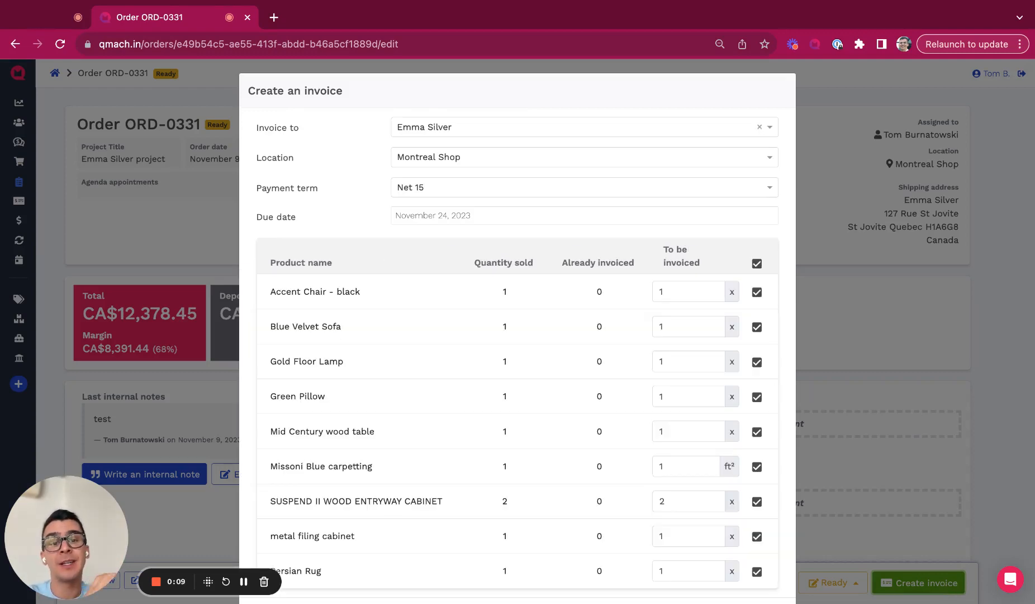
pyautogui.scroll(-1, 792, 337)
pyautogui.click(757, 217)
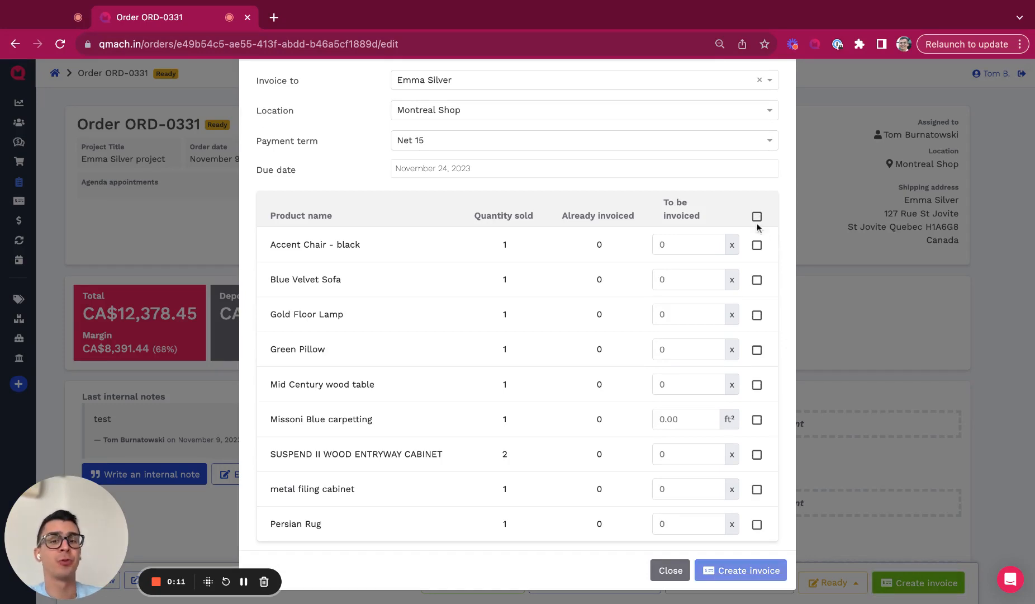
pyautogui.click(757, 245)
pyautogui.click(757, 280)
pyautogui.click(757, 315)
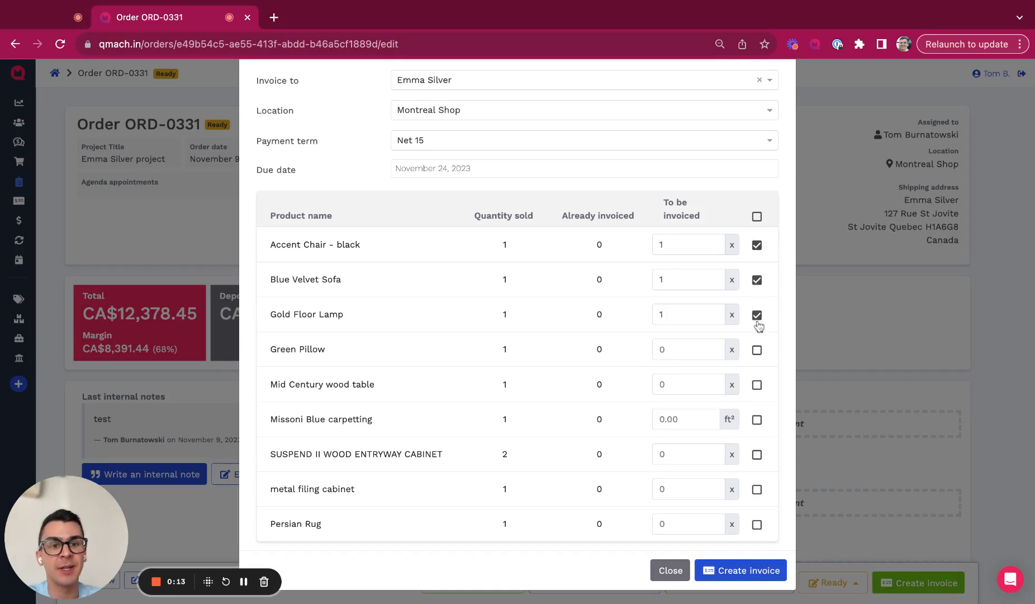
pyautogui.click(757, 350)
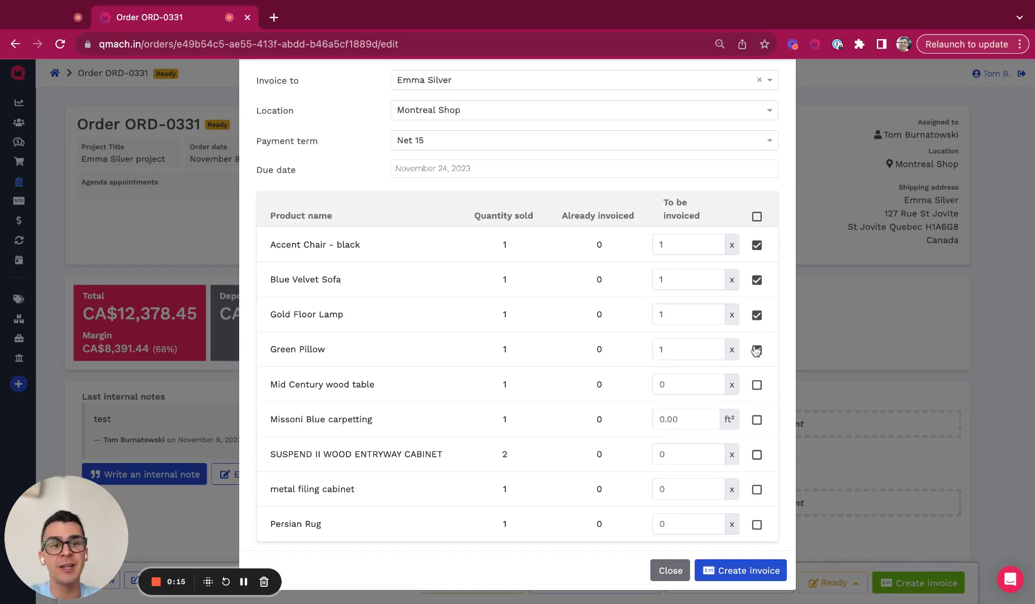
pyautogui.scroll(2, 517, 330)
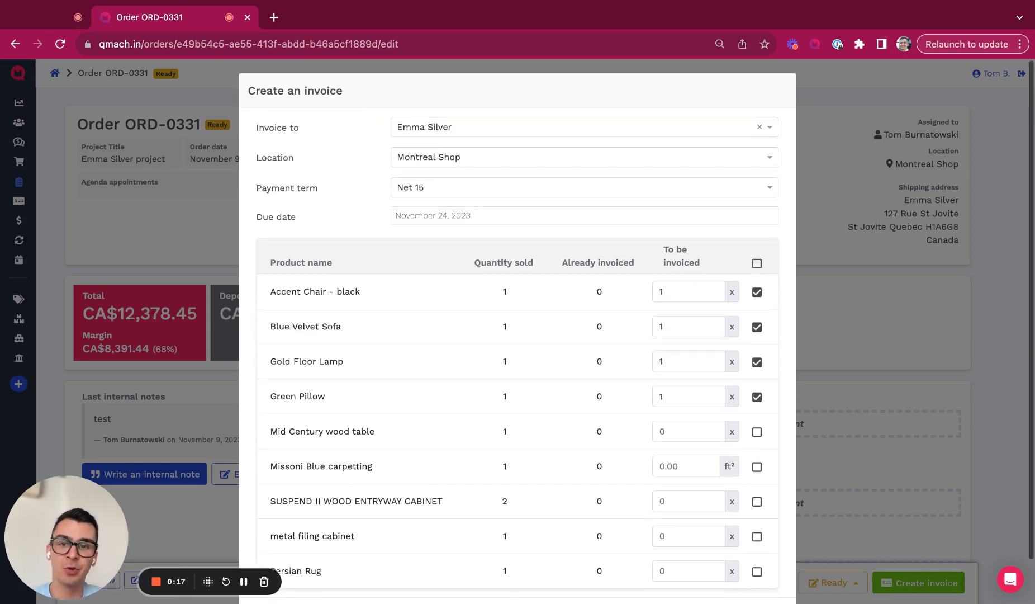
pyautogui.scroll(-2, 518, 330)
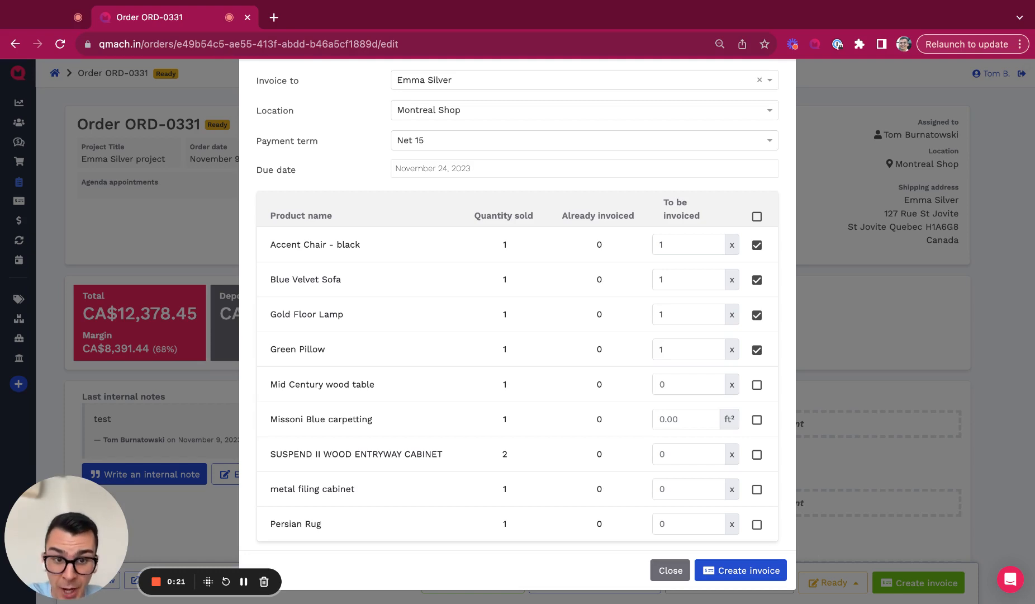
pyautogui.scroll(2, 484, 535)
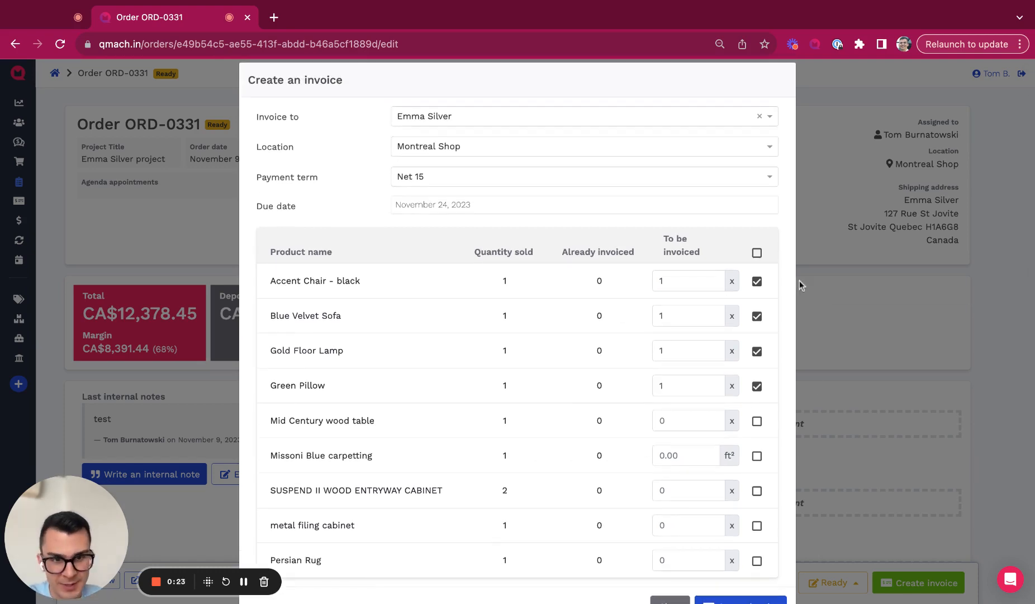
pyautogui.scroll(-2, 758, 455)
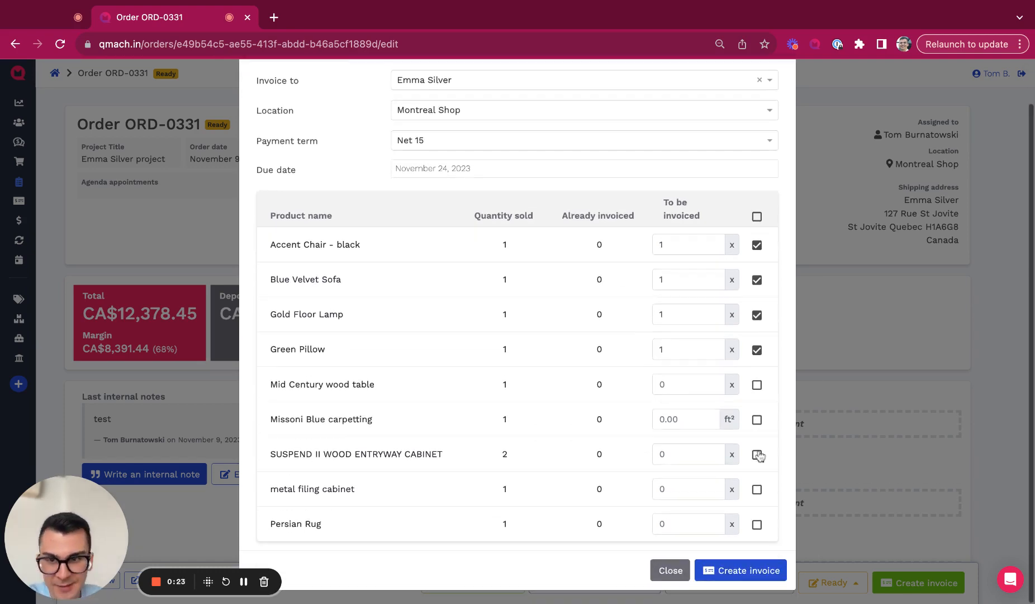
pyautogui.click(750, 572)
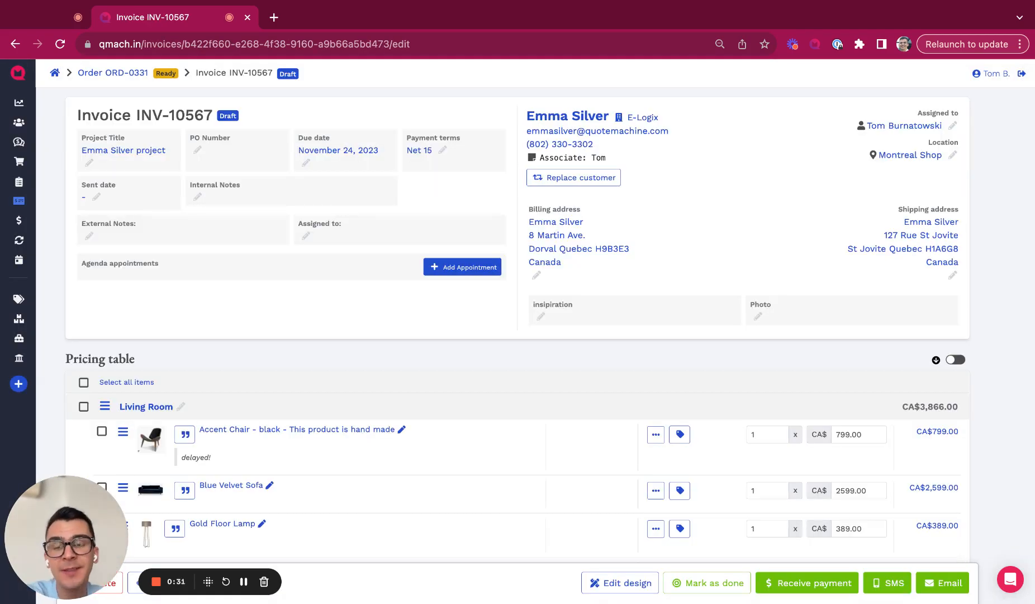
# Step: Mark invoice INV-10567 as done
pyautogui.scroll(-5, 517, 324)
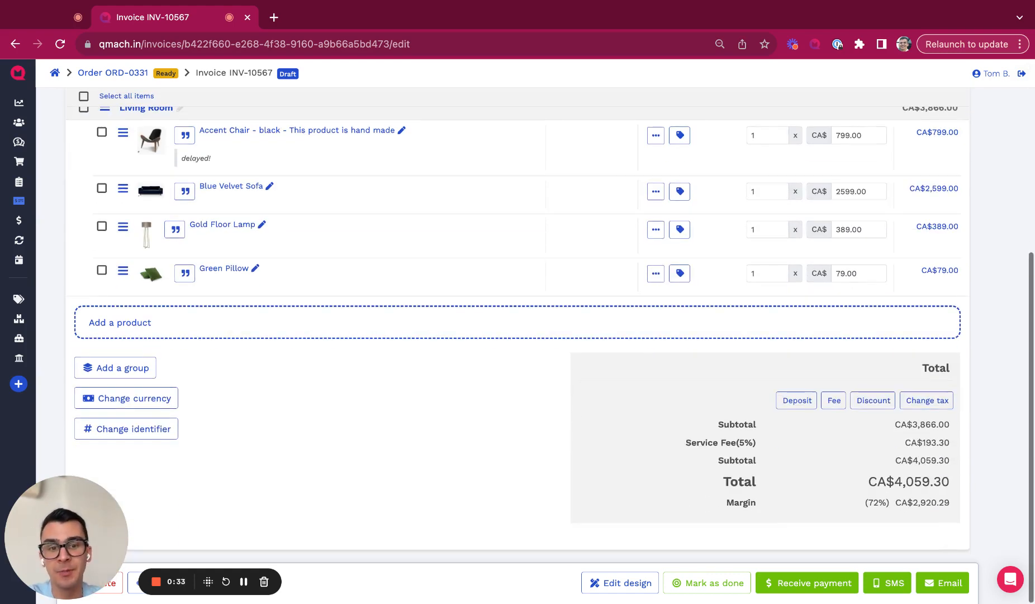
pyautogui.scroll(5, 517, 335)
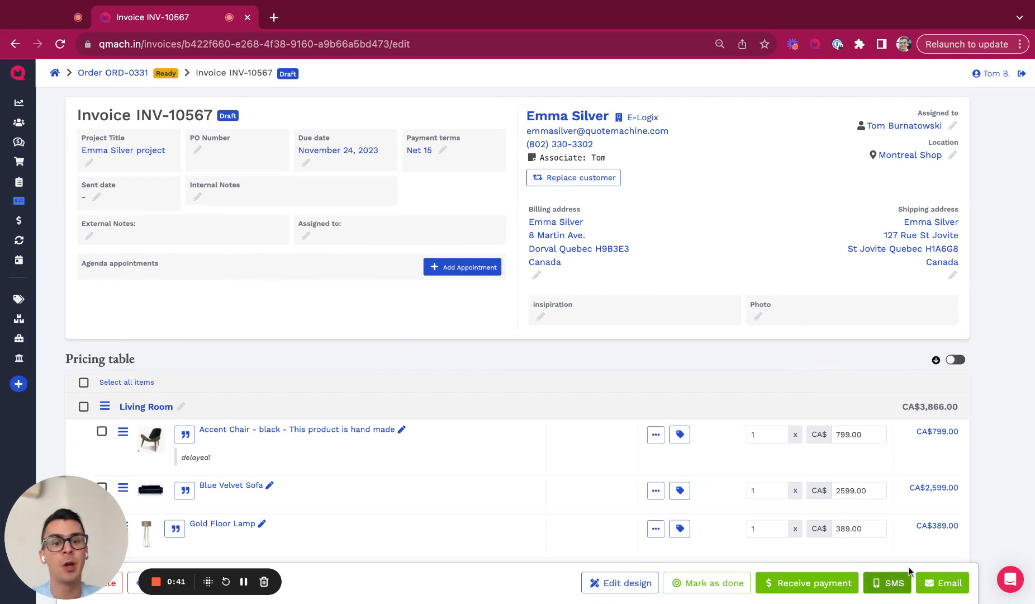
pyautogui.click(685, 591)
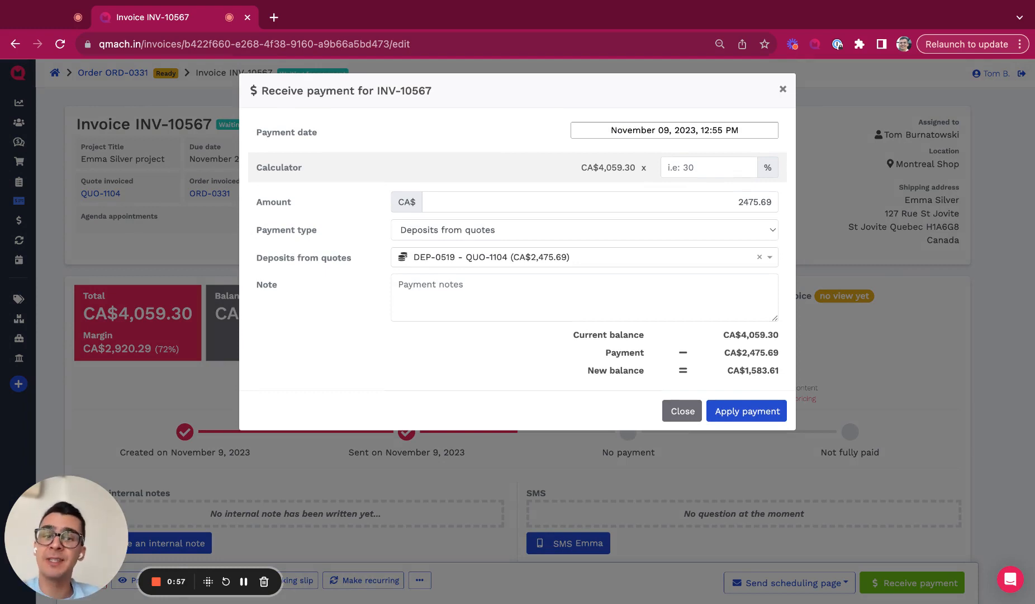
# Step: Apply CA$2,000 from the QUO-1104 quote deposit and CA$500 from order deposit DEP-0520
pyautogui.click(732, 200)
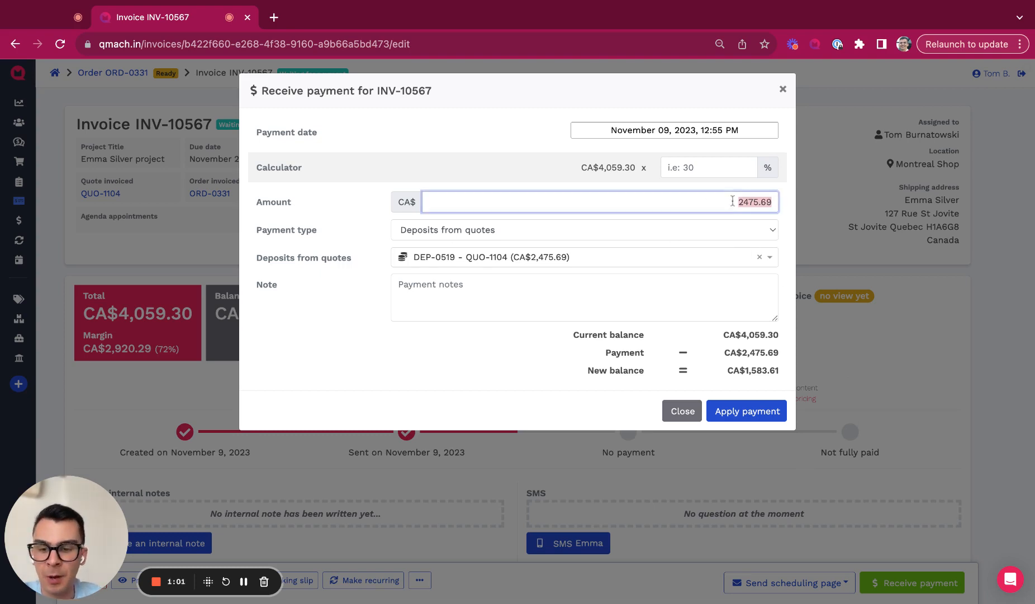
pyautogui.write('2000')
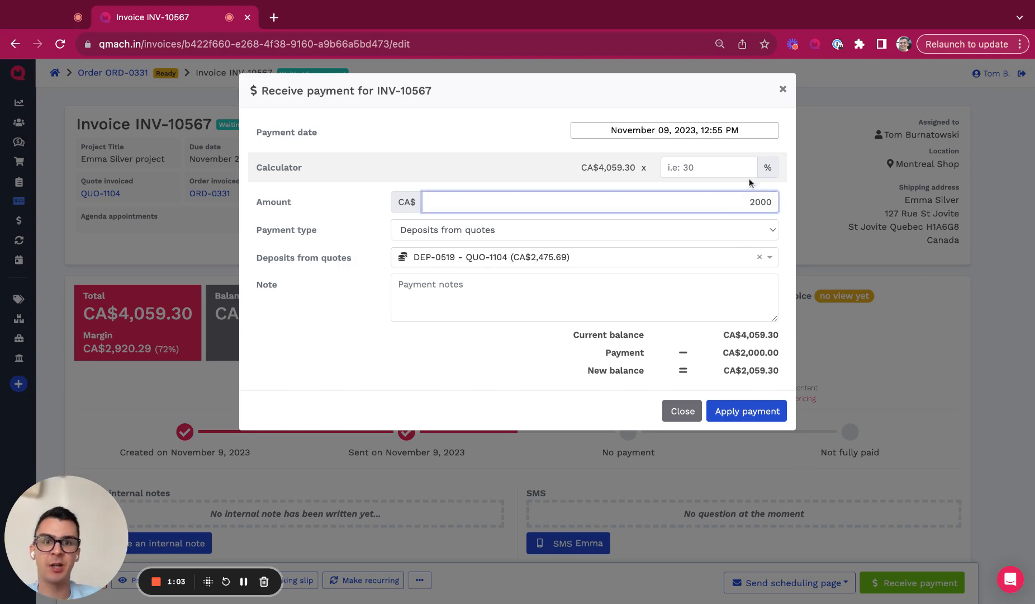
pyautogui.click(755, 412)
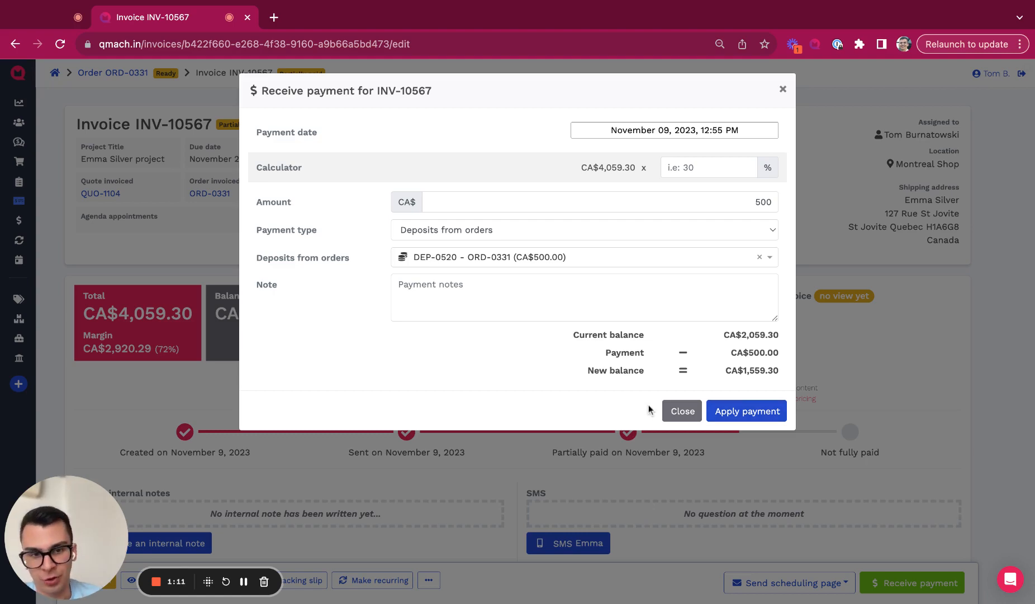
pyautogui.click(735, 418)
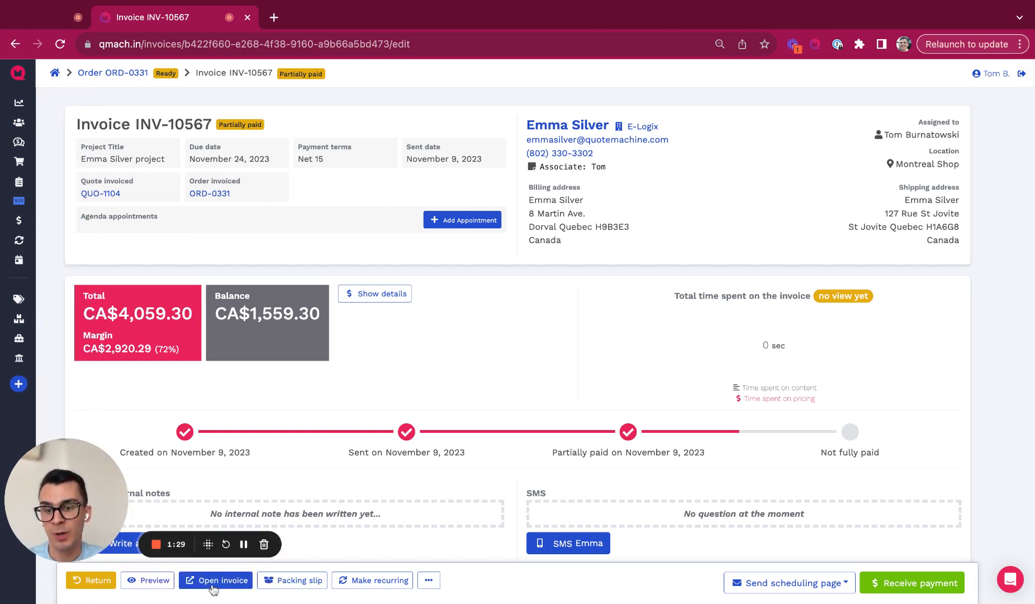
pyautogui.click(221, 580)
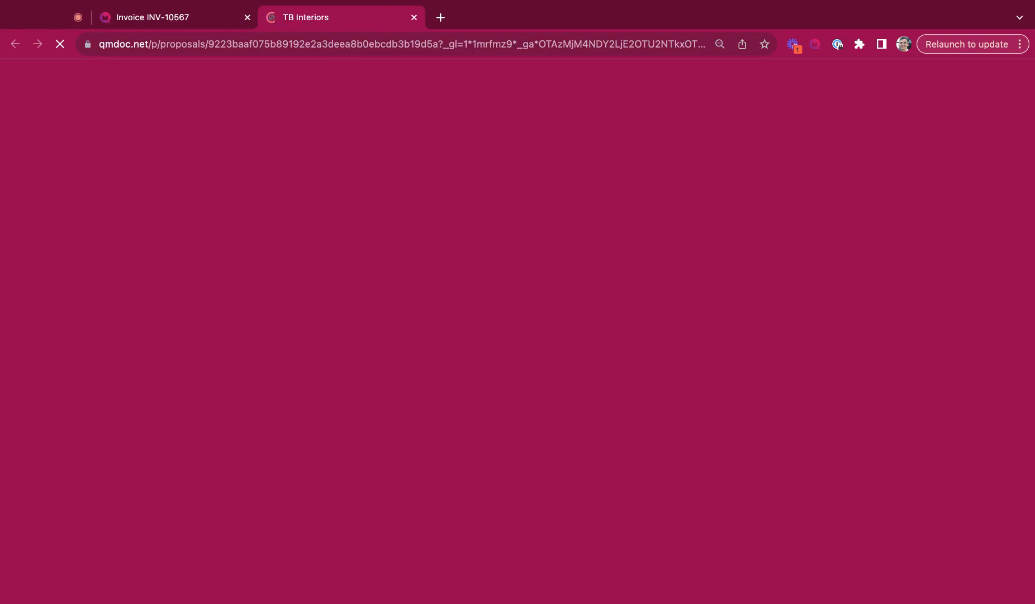
pyautogui.scroll(-18, 676, 480)
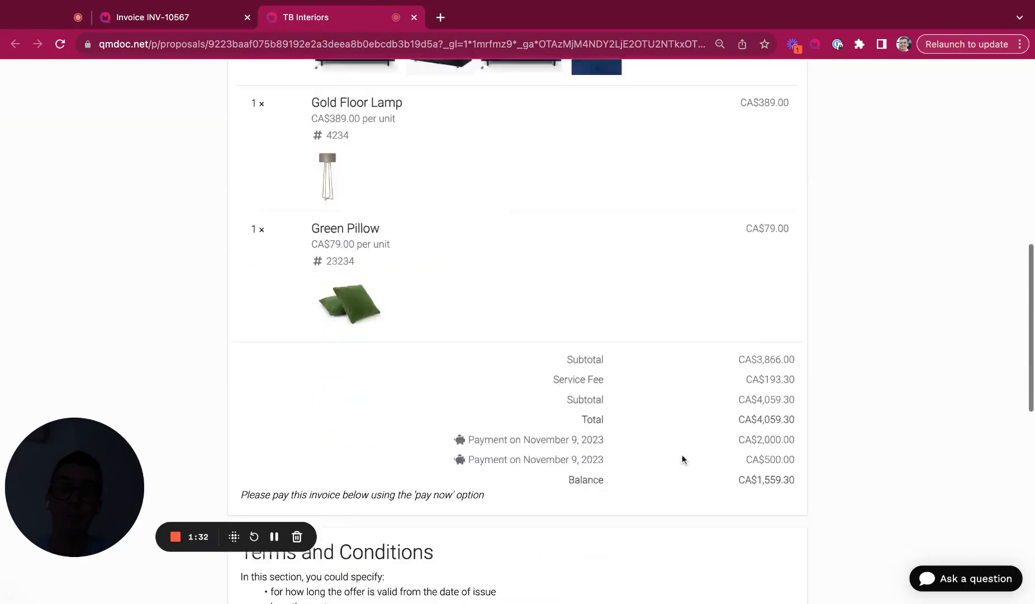
pyautogui.scroll(-2, 682, 449)
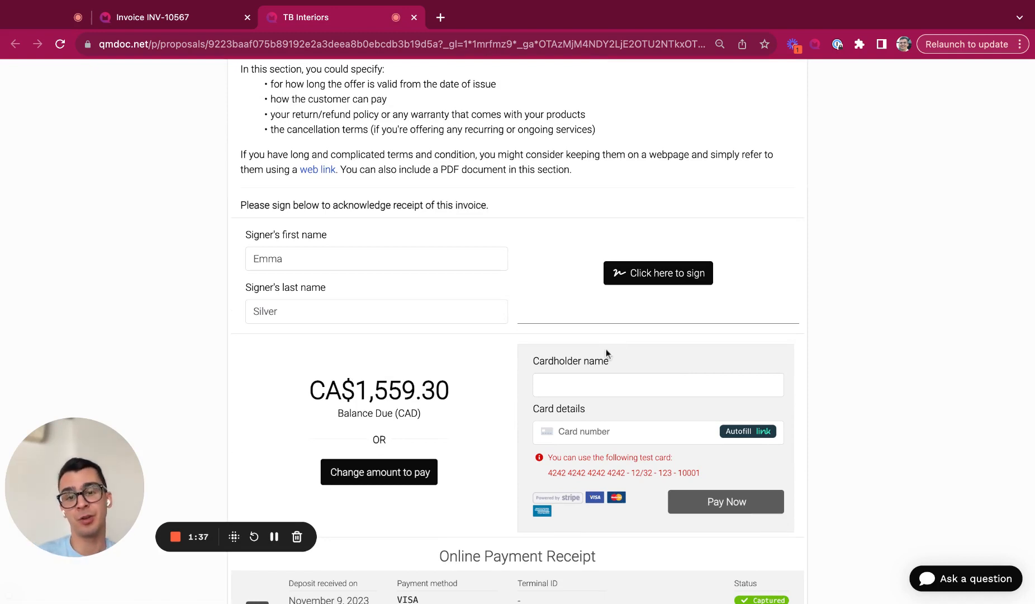
pyautogui.scroll(-1, 606, 350)
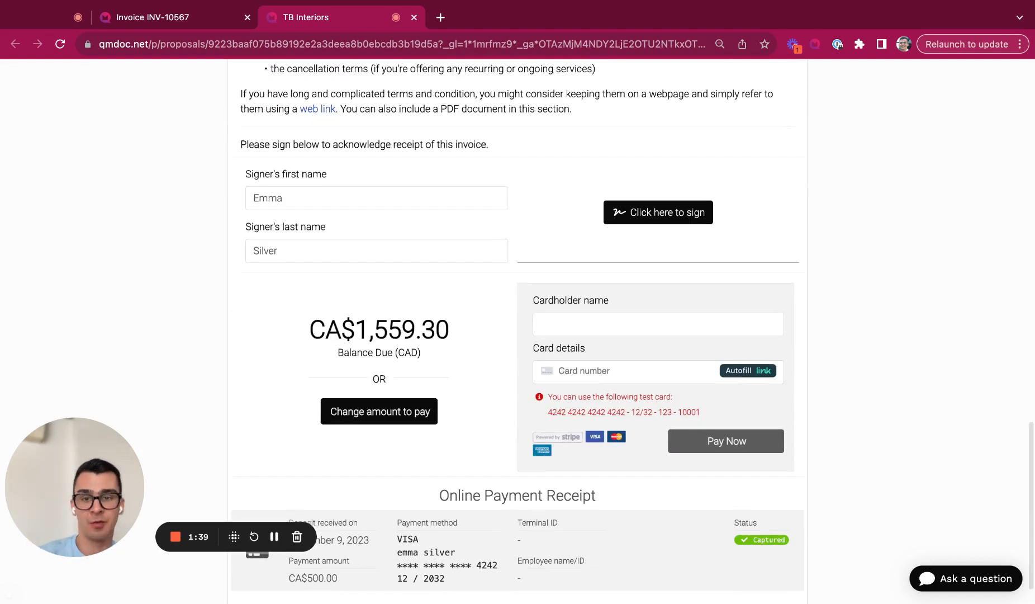
pyautogui.scroll(-1, 594, 247)
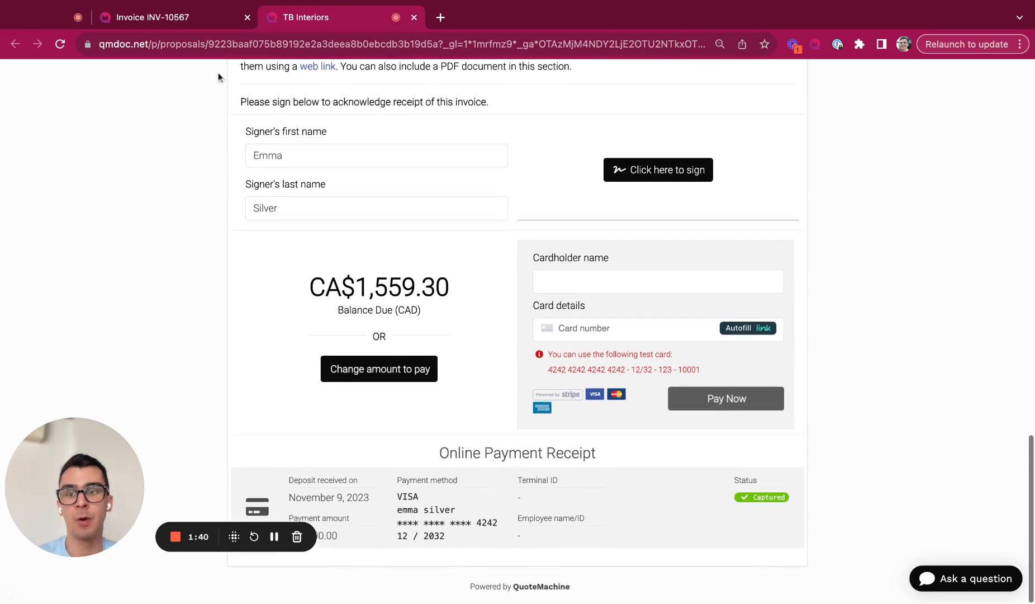
pyautogui.click(163, 19)
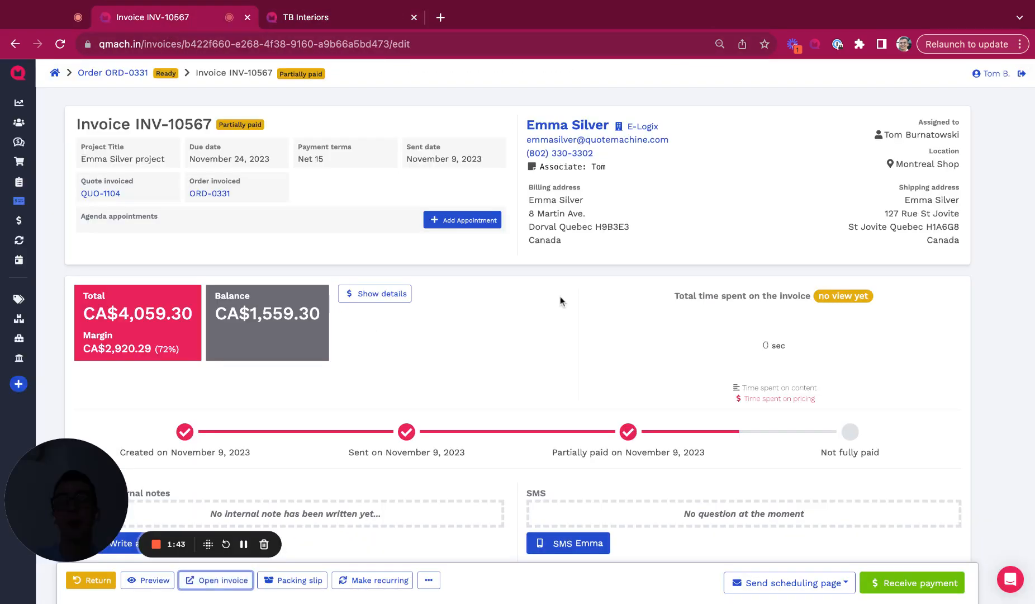
# Step: Cancel a credit-card payment on INV-10567 and follow the ORD-0331 link to the order
pyautogui.scroll(-1, 561, 301)
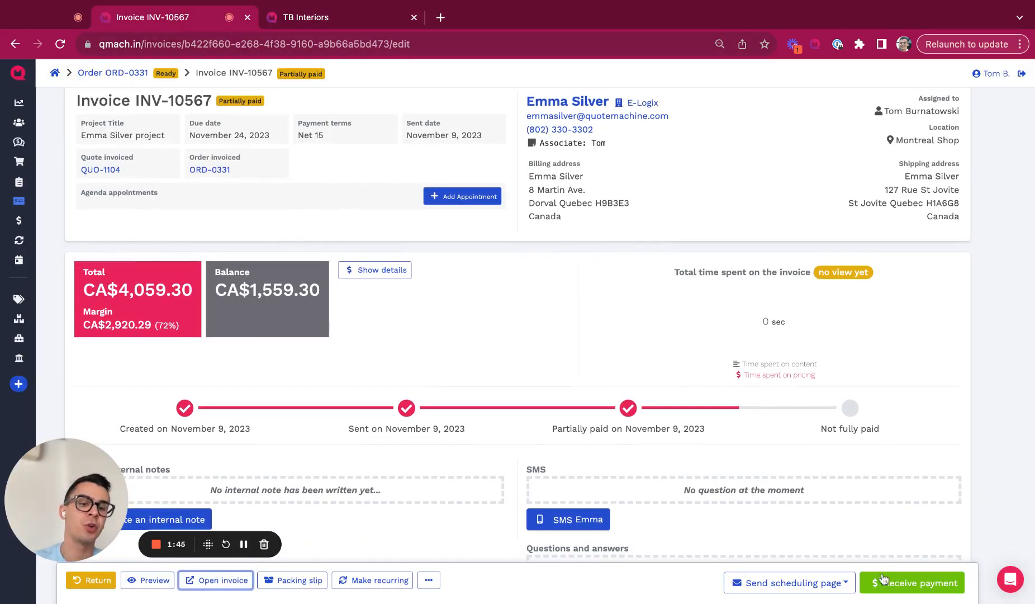
pyautogui.click(884, 577)
pyautogui.click(487, 230)
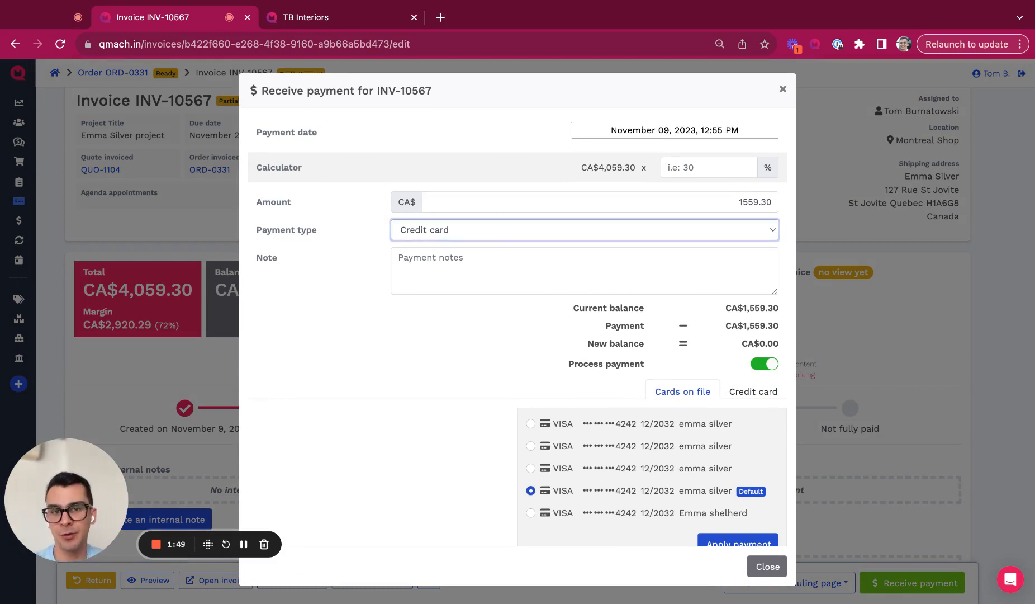
pyautogui.click(782, 90)
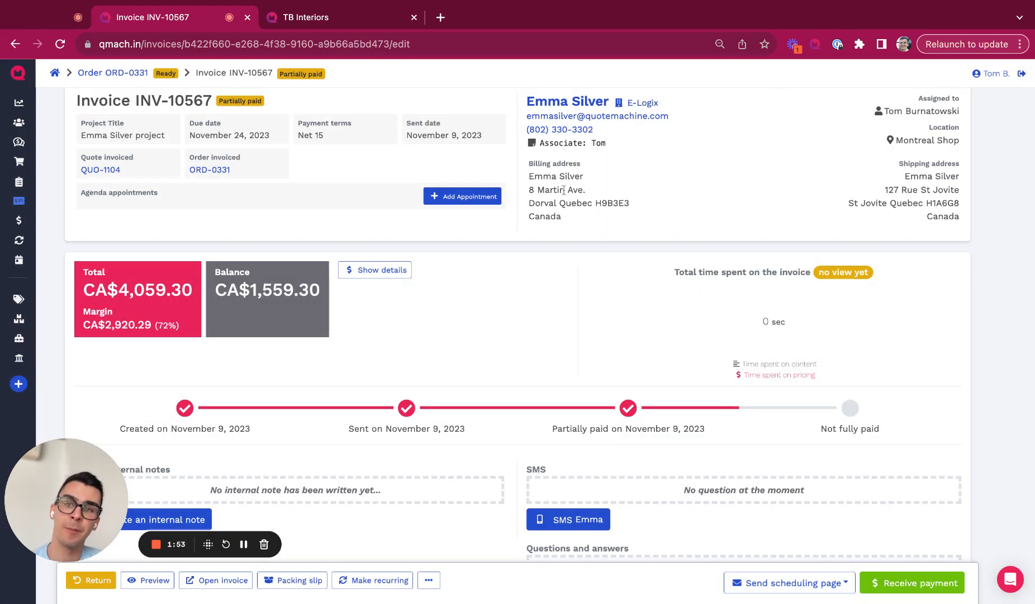
pyautogui.click(210, 171)
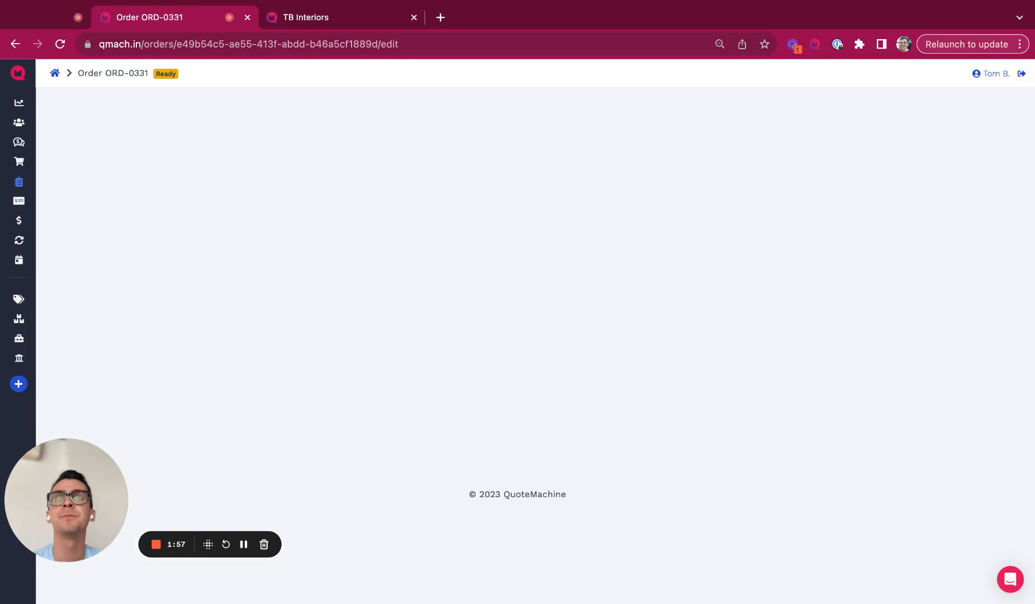
# Step: Scroll through ORD-0331's items and start a new invoice for the items not yet invoiced
pyautogui.scroll(-8, 321, 293)
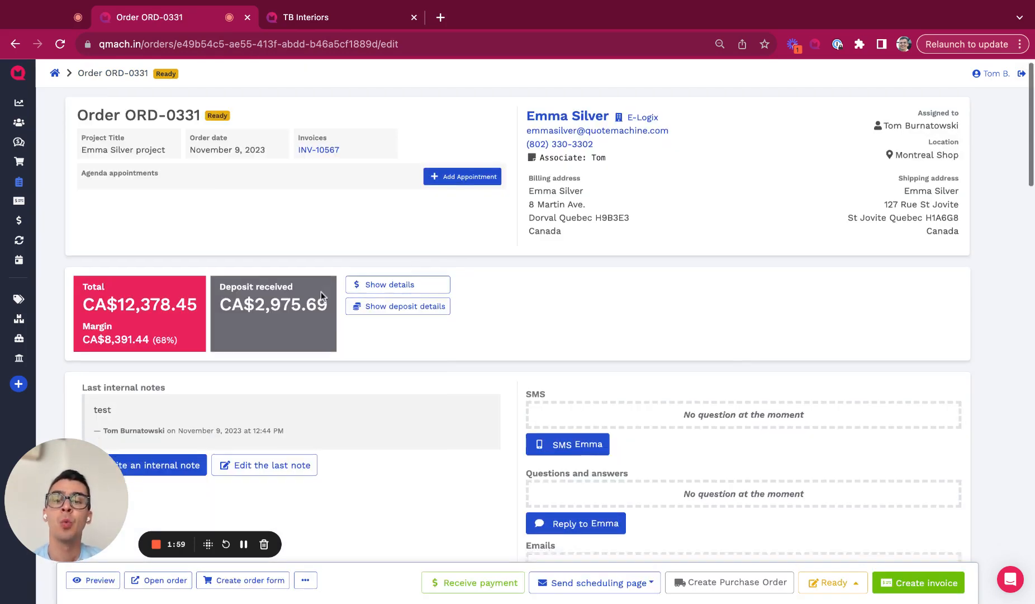
pyautogui.scroll(-2, 321, 291)
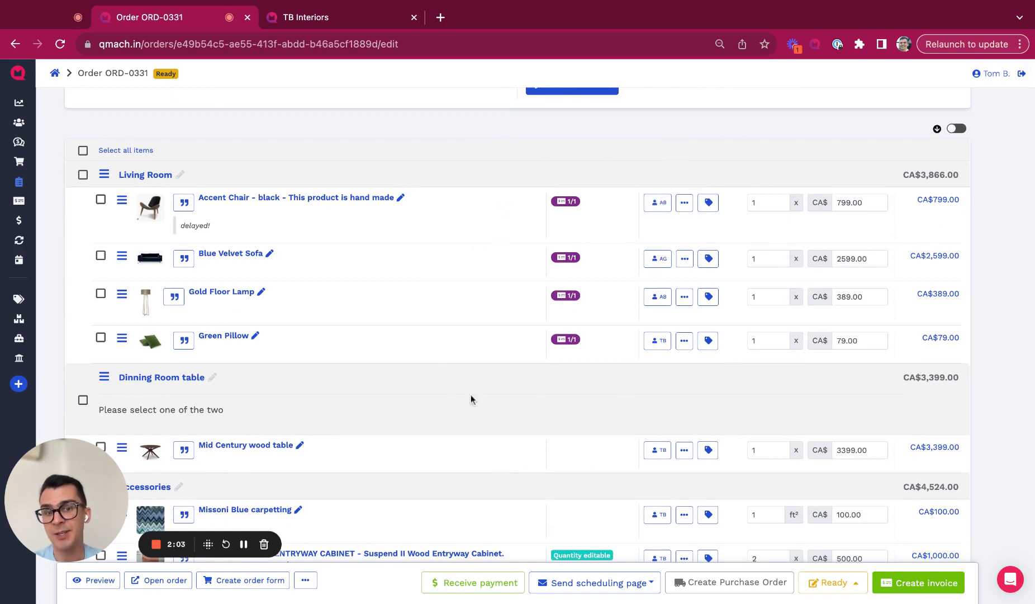
pyautogui.scroll(-5, 503, 413)
pyautogui.click(928, 582)
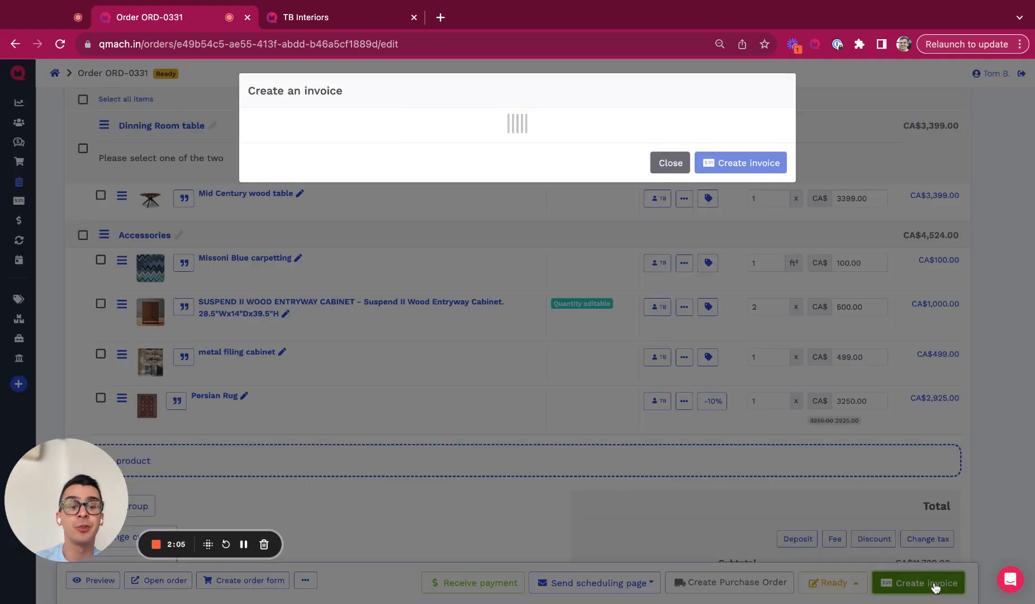
pyautogui.scroll(-2, 669, 366)
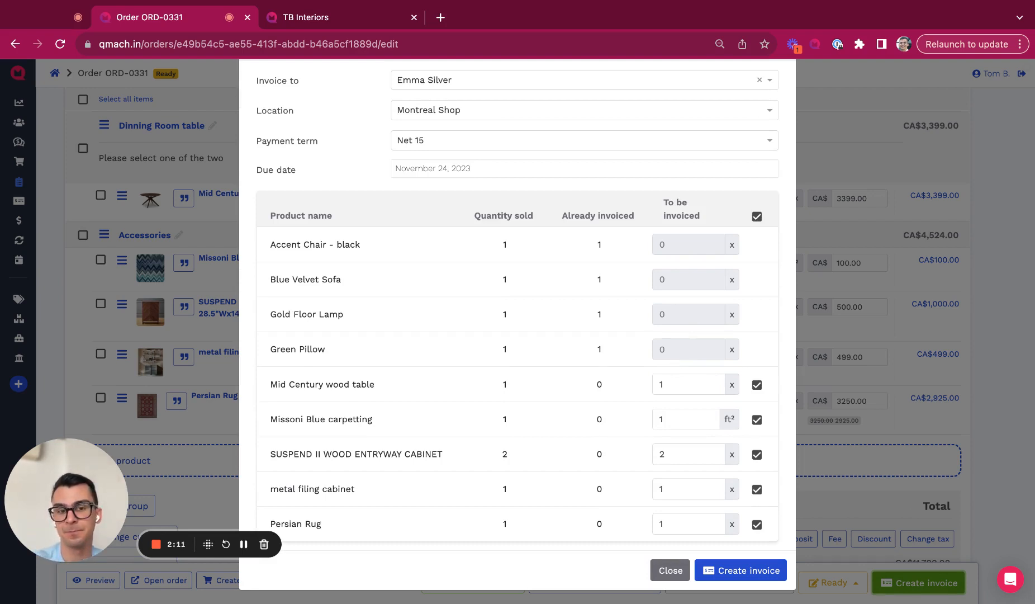
pyautogui.scroll(2, 781, 343)
pyautogui.scroll(-2, 781, 343)
# Step: Discard the new invoice, list all invoices with the search cleared, and open the Aging report
pyautogui.click(671, 570)
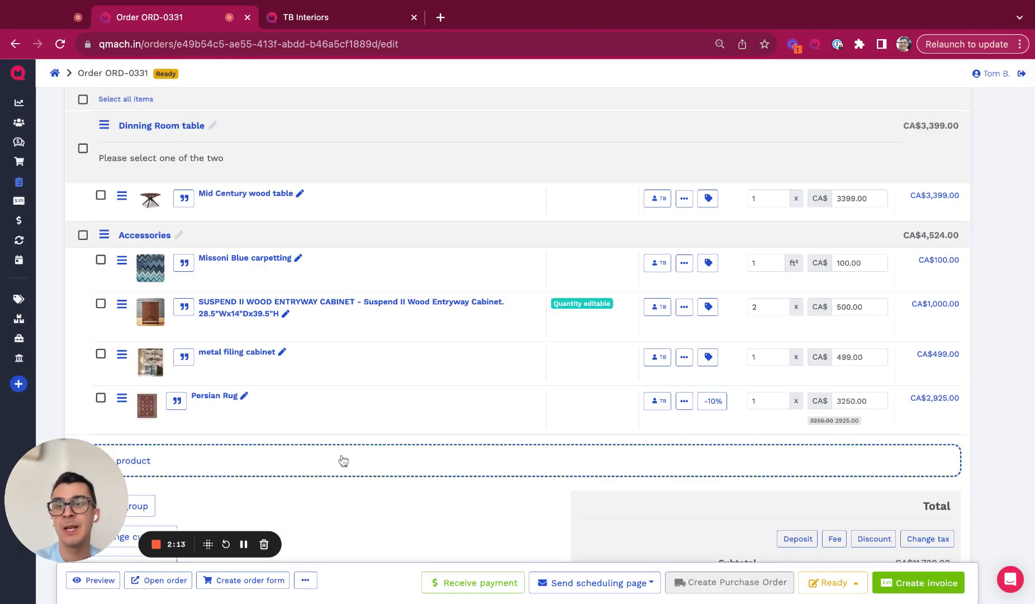
pyautogui.scroll(5, 342, 459)
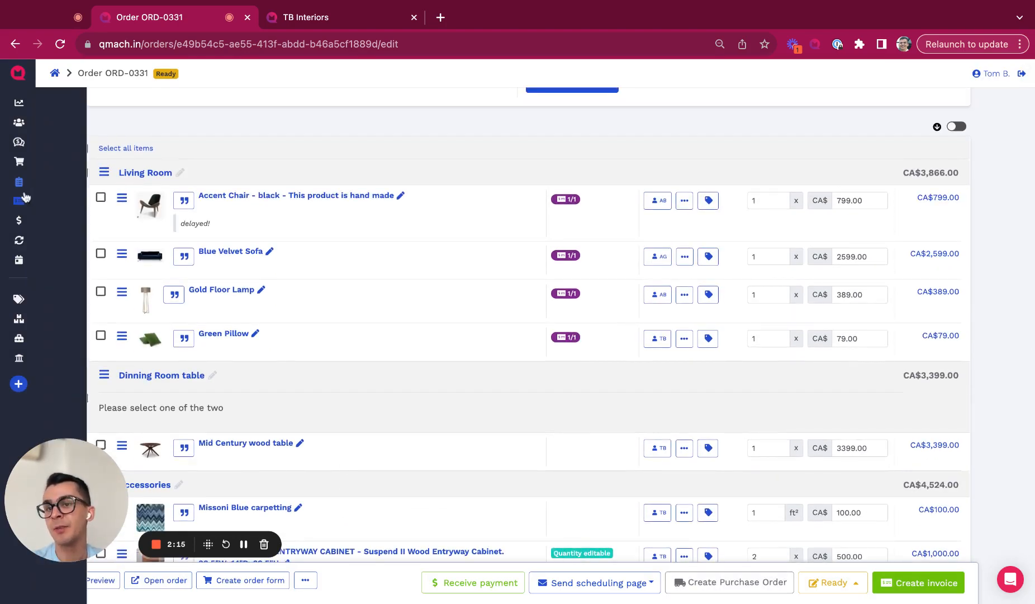
pyautogui.click(25, 200)
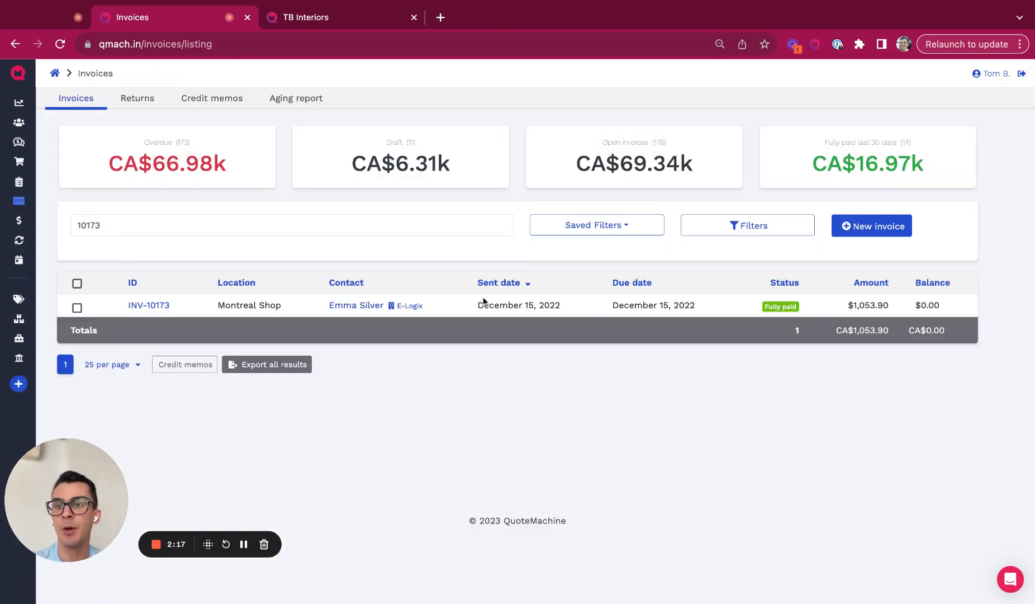
pyautogui.click(505, 225)
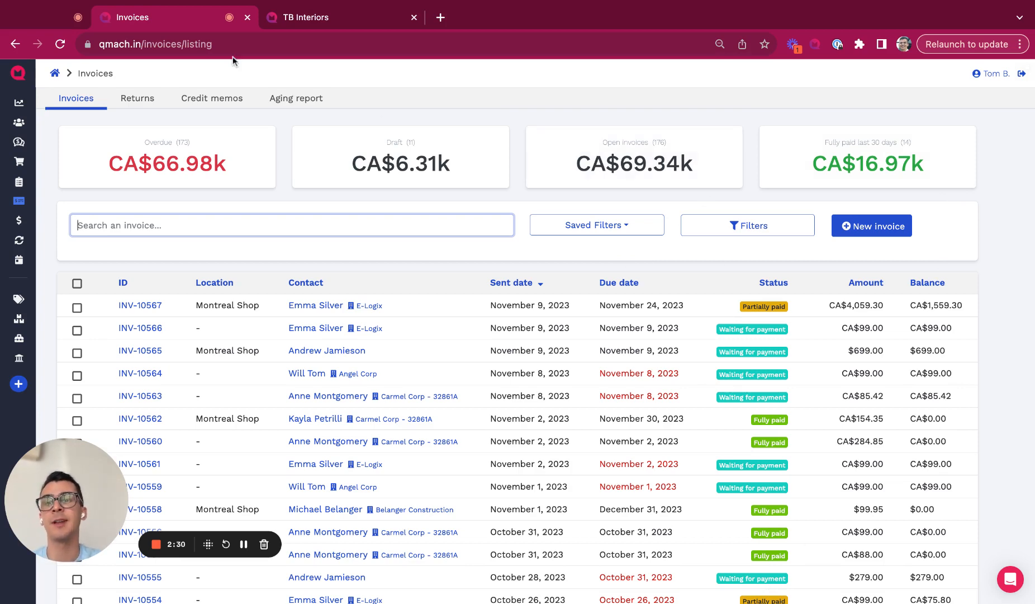
pyautogui.click(291, 99)
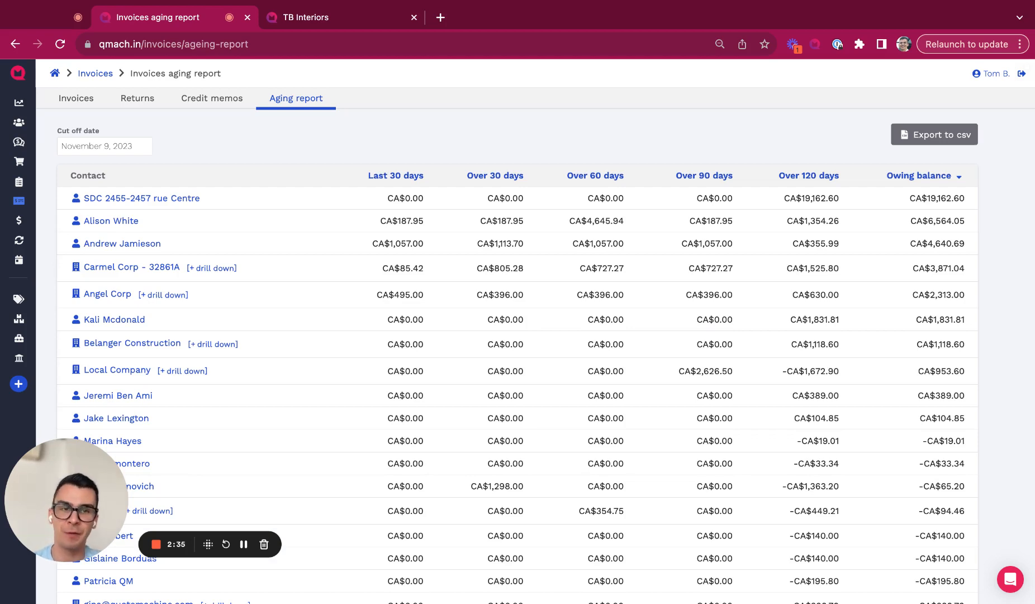
# Step: Go back to the invoices list and open the E-Logix customer's contact details
pyautogui.click(84, 101)
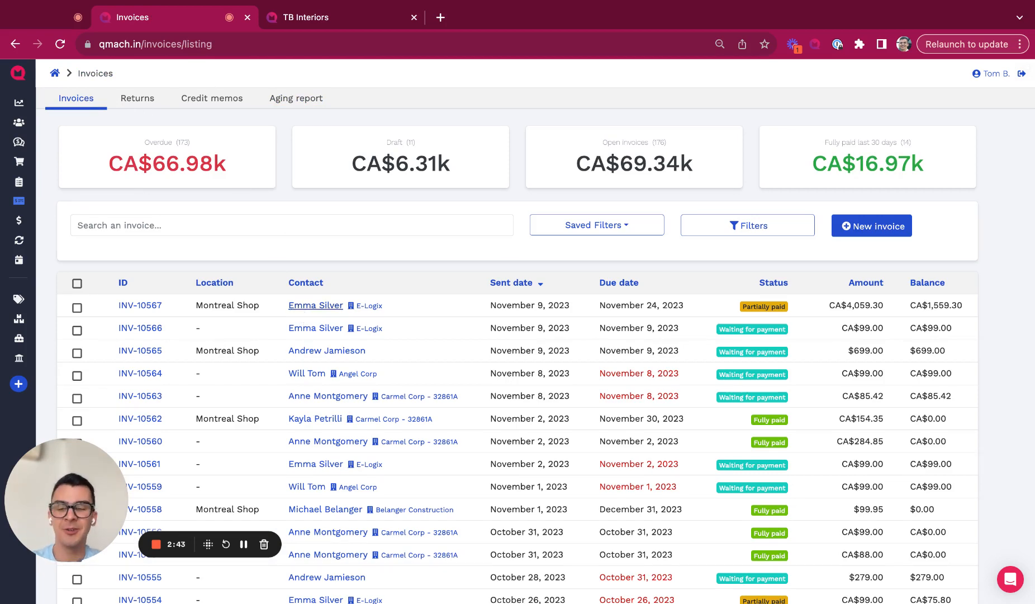
pyautogui.click(316, 305)
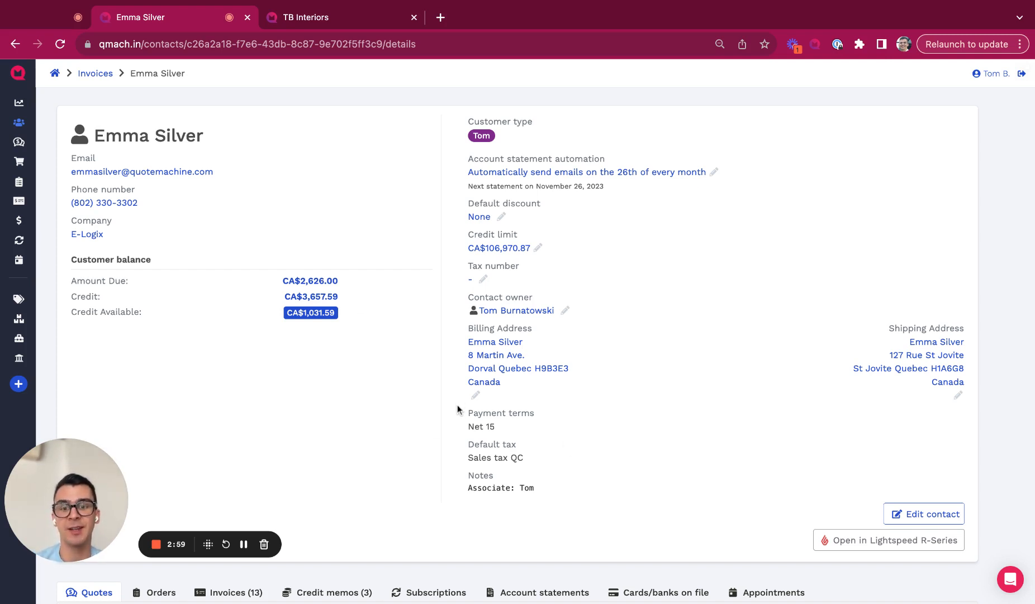
# Step: Highlight the contact's Net 15 payment terms and Sales tax QC default tax
pyautogui.moveTo(459, 407); pyautogui.dragTo(520, 426)
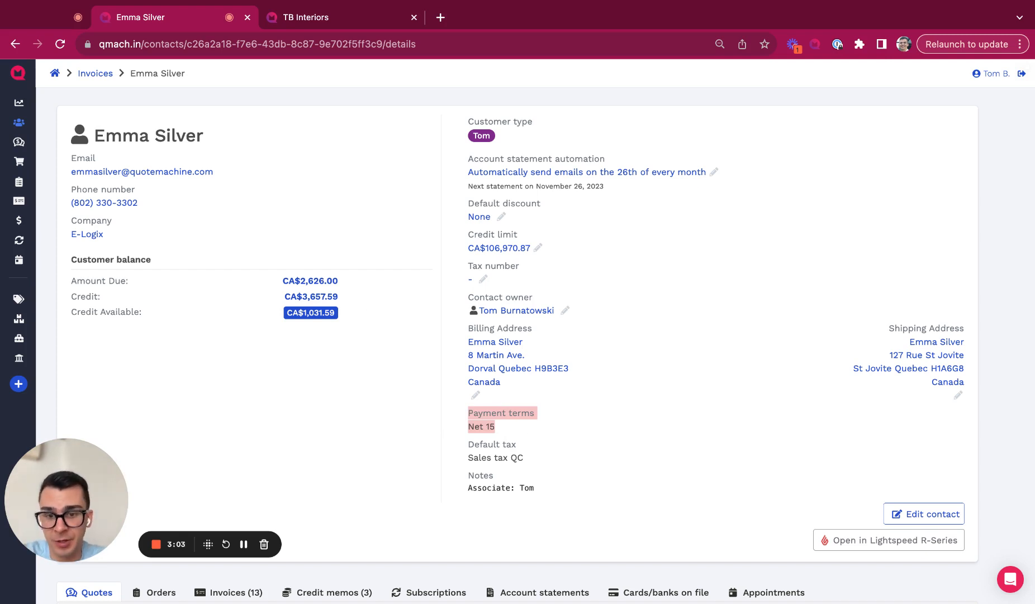
pyautogui.moveTo(466, 440); pyautogui.dragTo(526, 458)
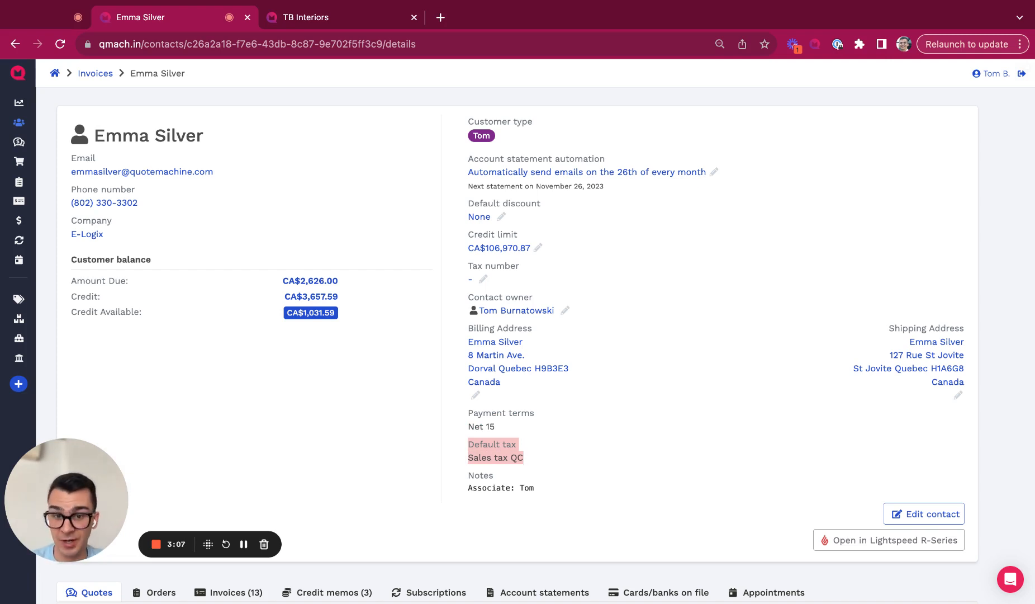
pyautogui.click(461, 424)
# Step: Show the E-Logix contact's Account statements list and scroll through it
pyautogui.scroll(-2, 462, 424)
pyautogui.scroll(2, 462, 424)
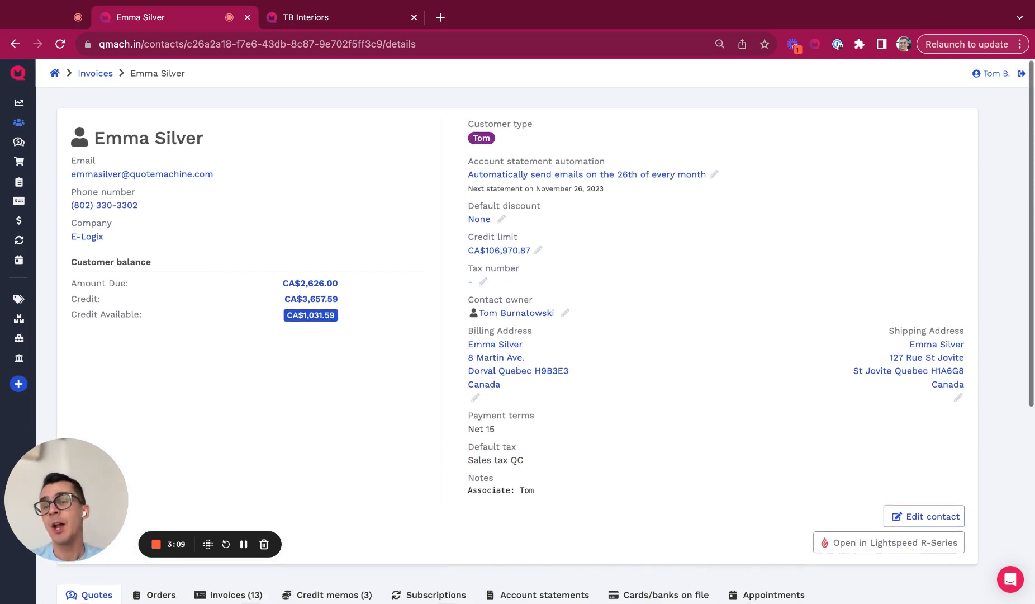
pyautogui.scroll(-4, 462, 425)
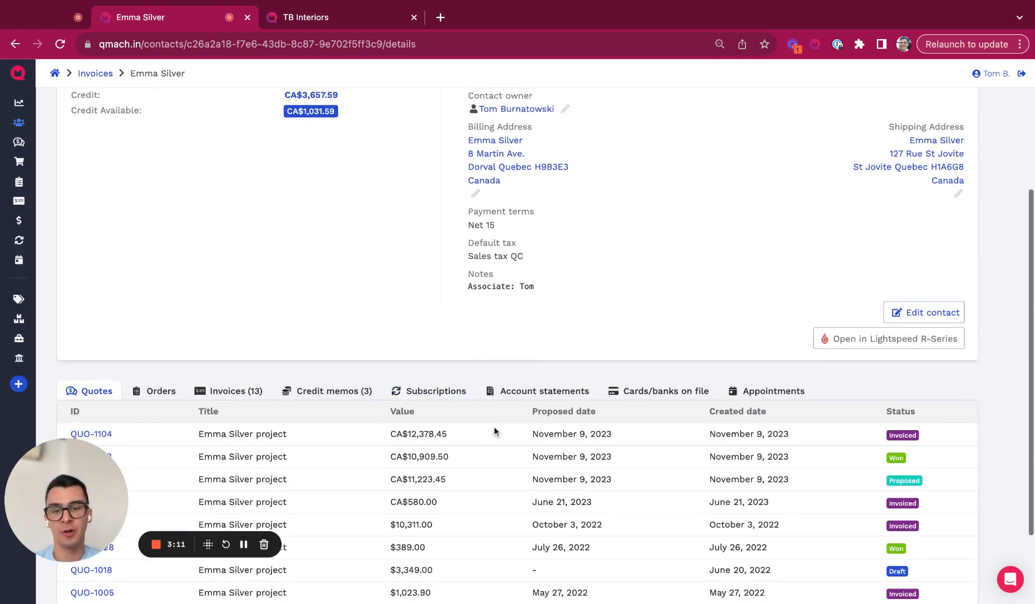
pyautogui.click(522, 389)
pyautogui.scroll(-4, 521, 391)
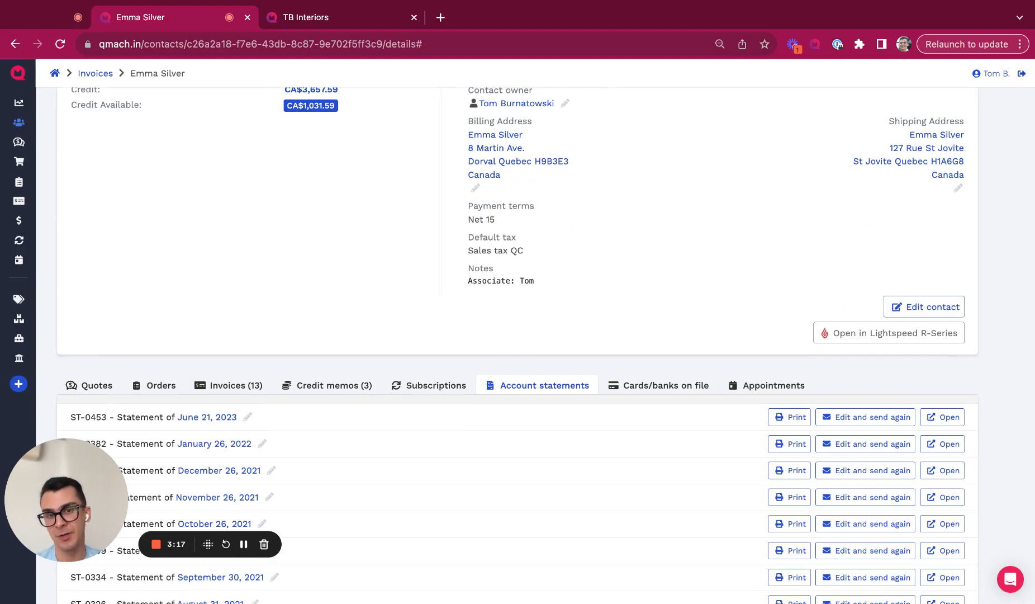
pyautogui.scroll(4, 546, 259)
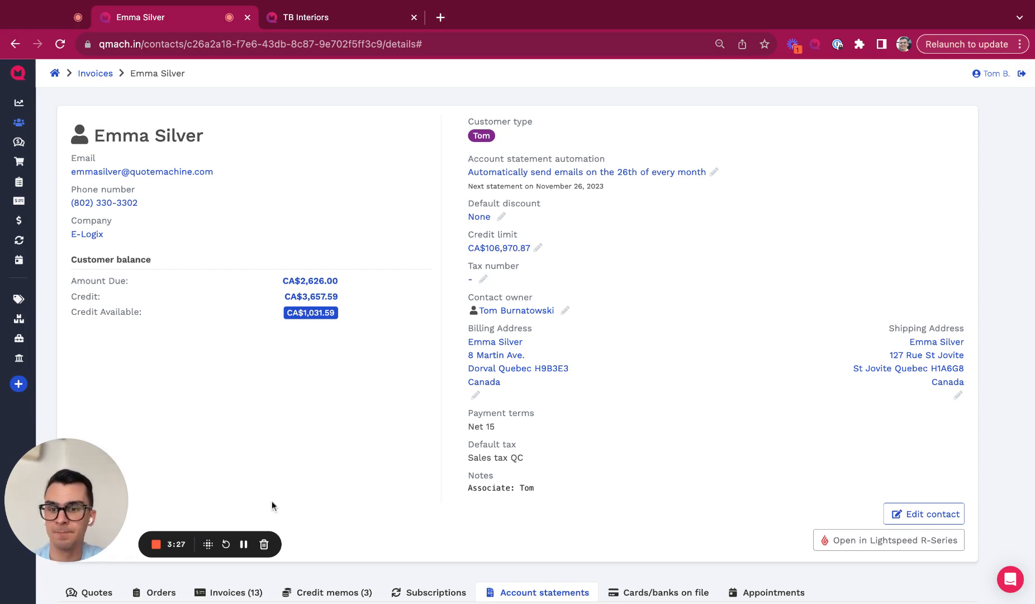
pyautogui.scroll(-6, 358, 421)
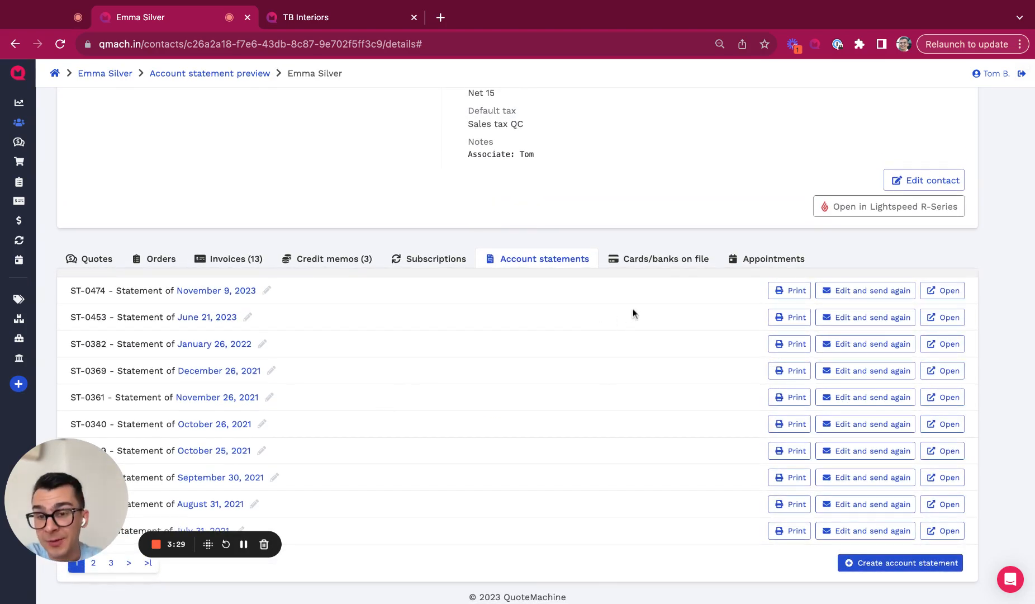
# Step: Open the newest statement, ST-0474 of November 9, 2023, and scroll through it
pyautogui.click(945, 291)
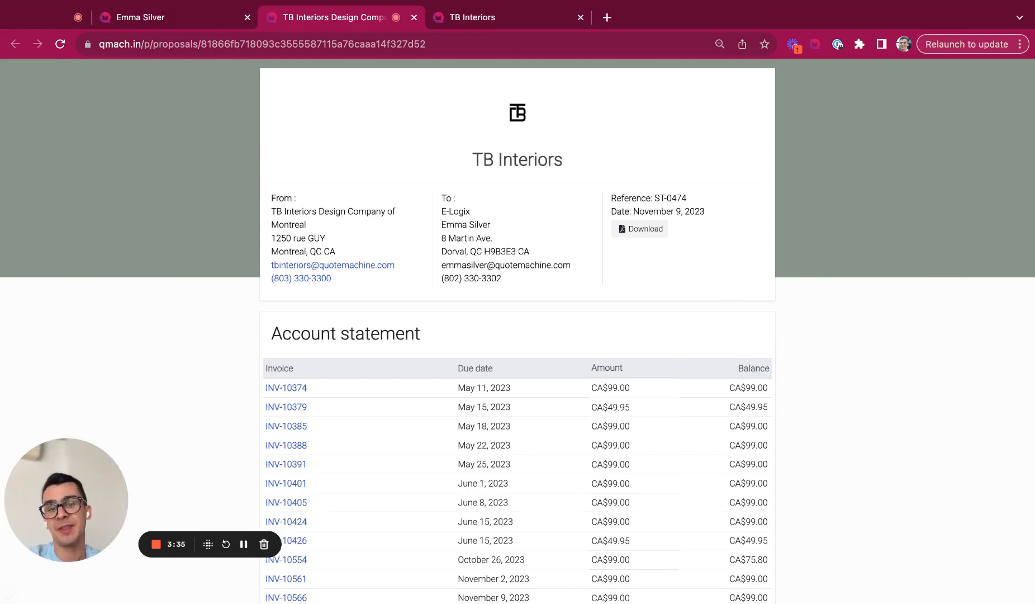
pyautogui.scroll(-2, 358, 337)
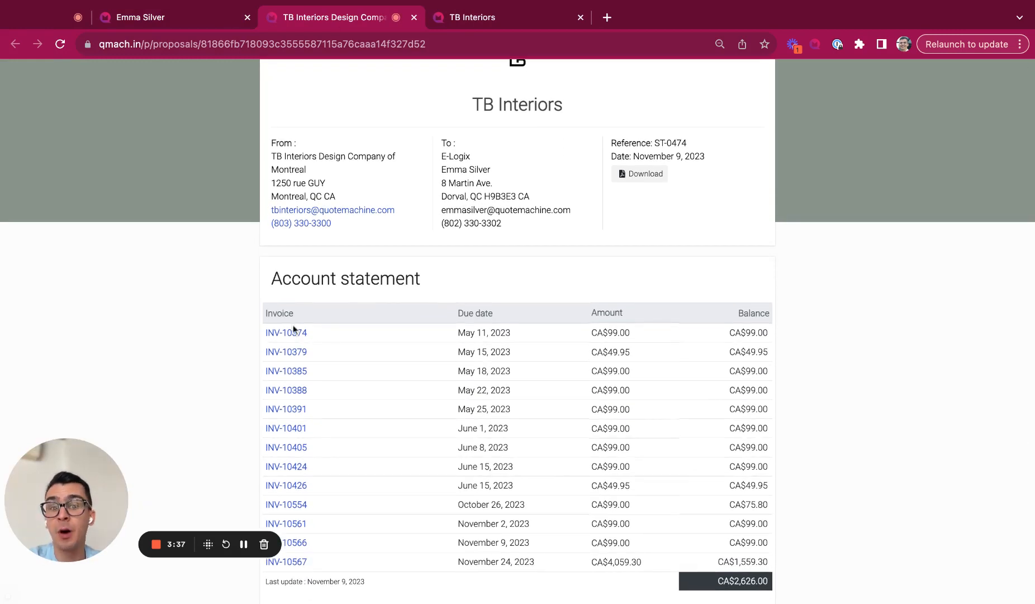
pyautogui.scroll(-9, 284, 490)
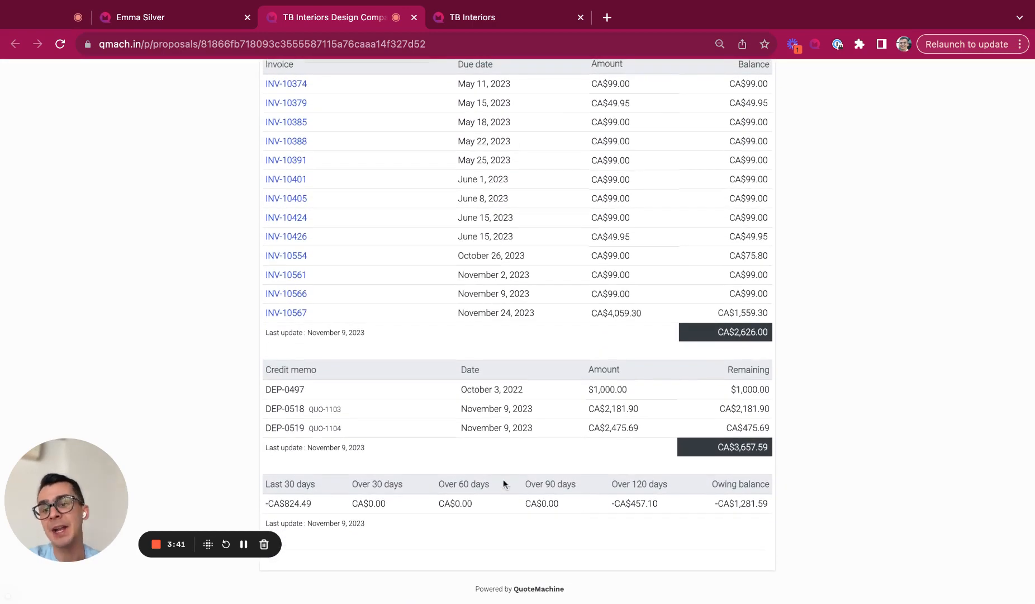
pyautogui.scroll(10, 509, 480)
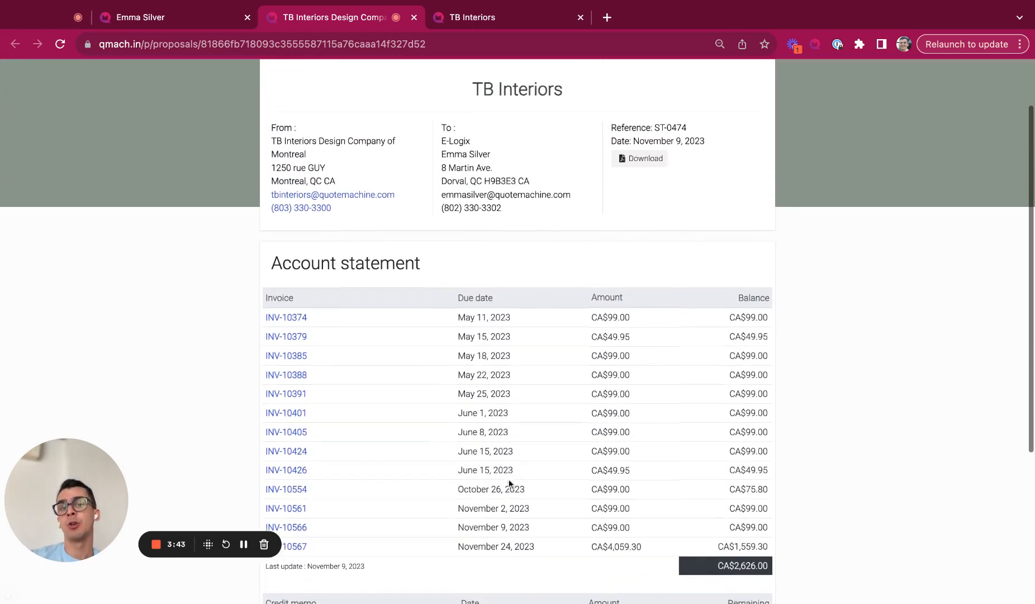
pyautogui.scroll(1, 518, 330)
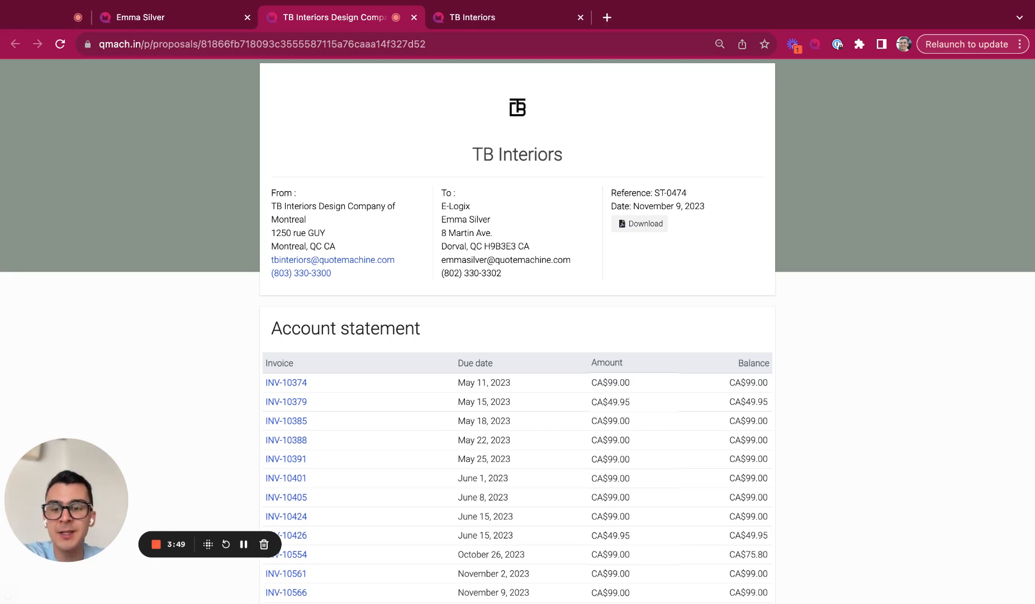
# Step: Open the statement's first invoice, then return to the E-Logix contact details page
pyautogui.click(297, 384)
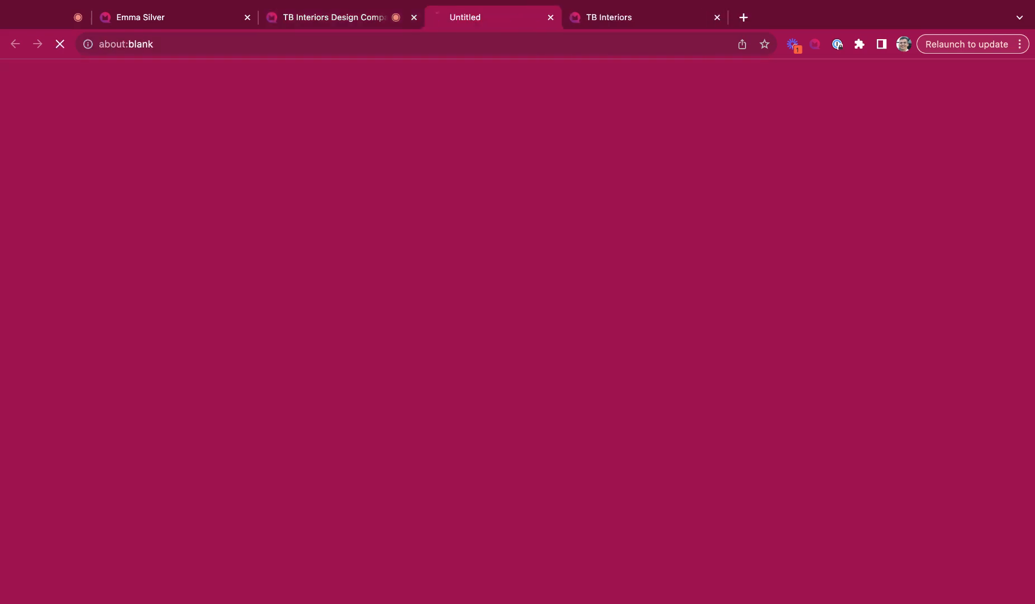
pyautogui.click(351, 21)
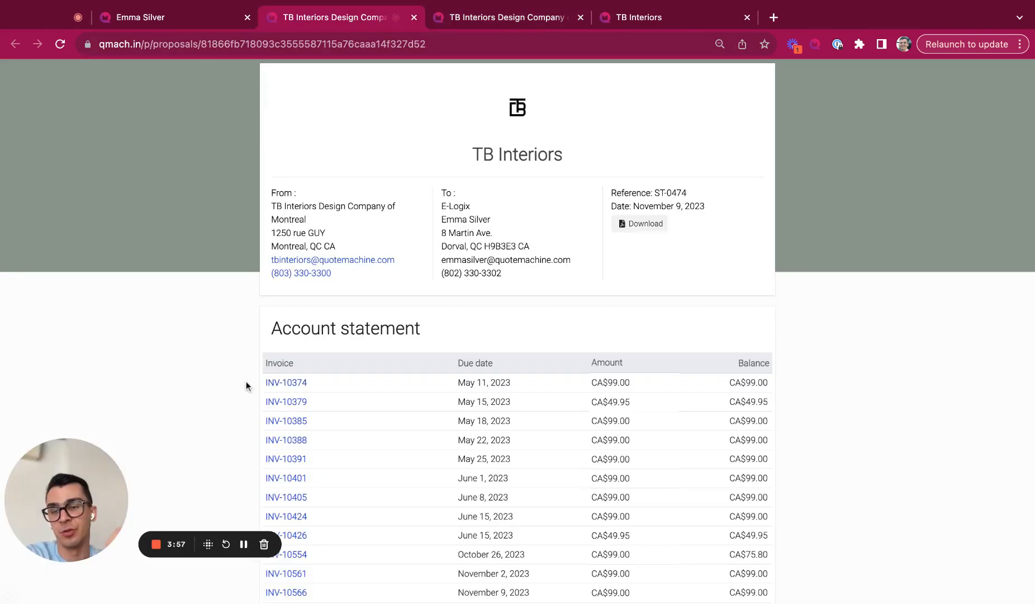
pyautogui.click(199, 21)
pyautogui.scroll(10, 243, 370)
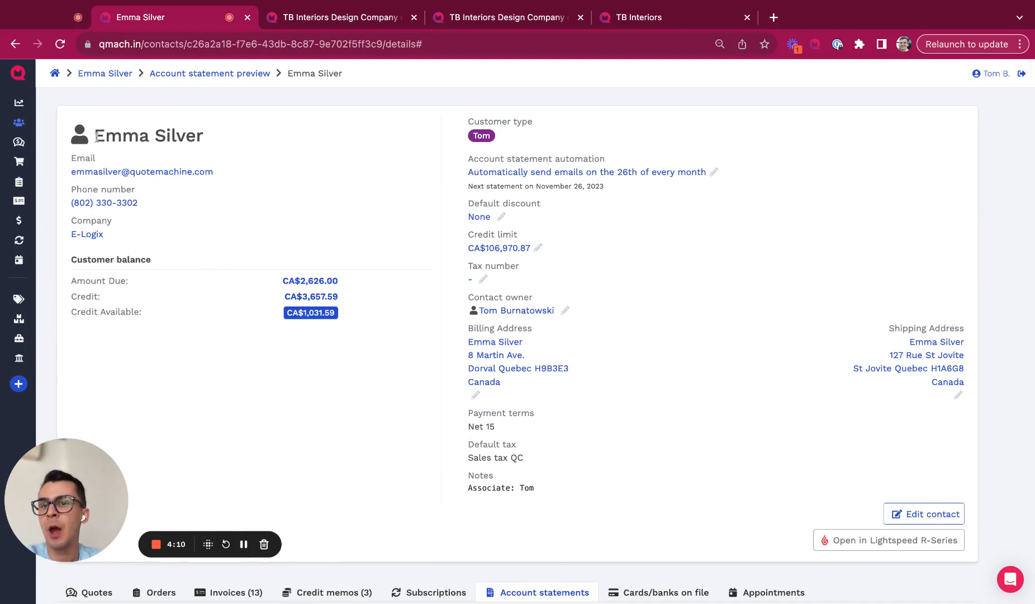
# Step: Select the contact's name heading and open the E-Logix company contact page
pyautogui.tripleClick(295, 145)
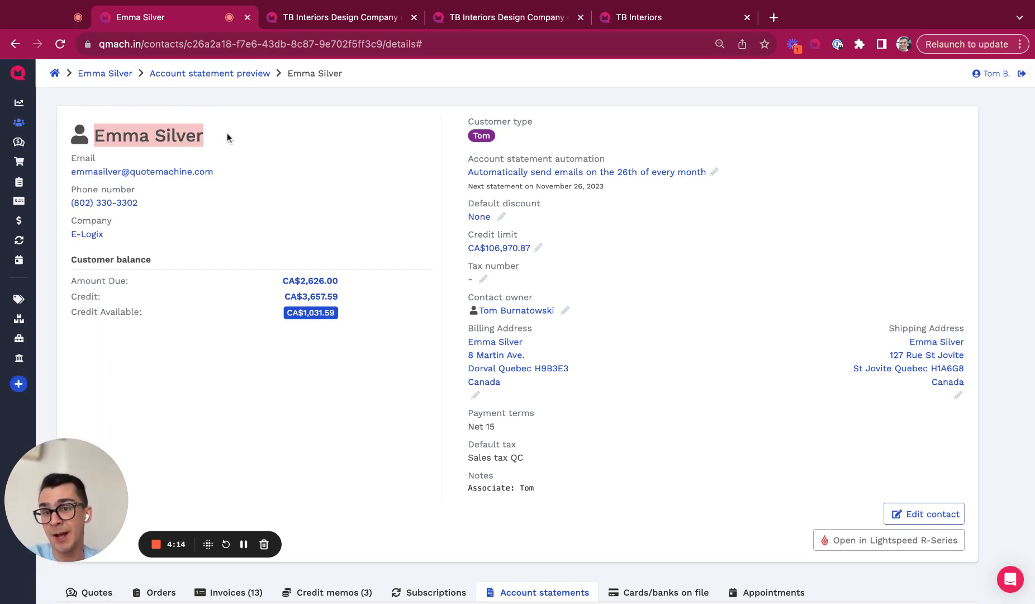
pyautogui.click(87, 235)
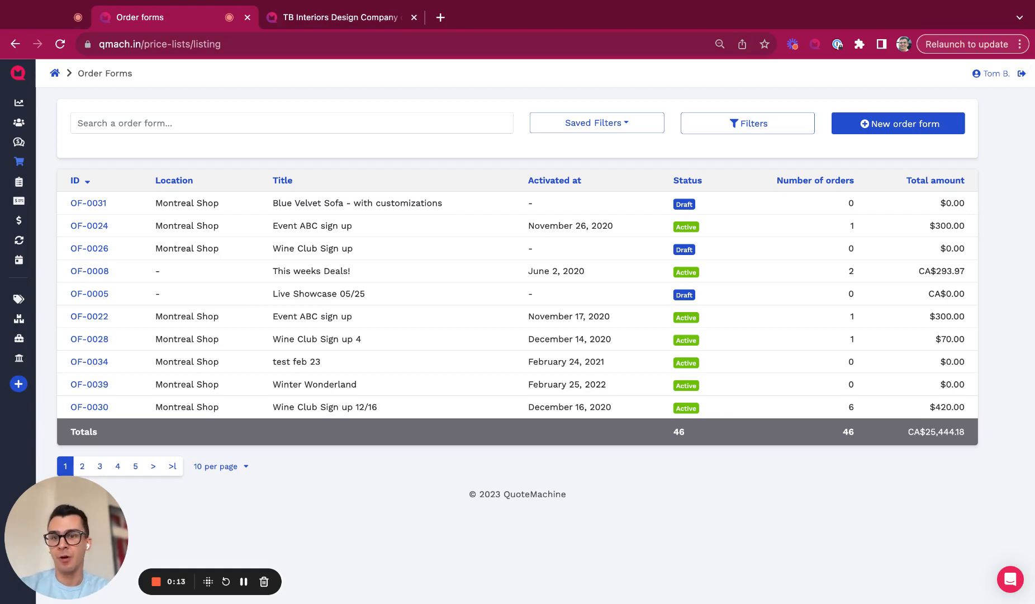
# Step: Preview the public This weeks Deals! order form page
pyautogui.click(327, 17)
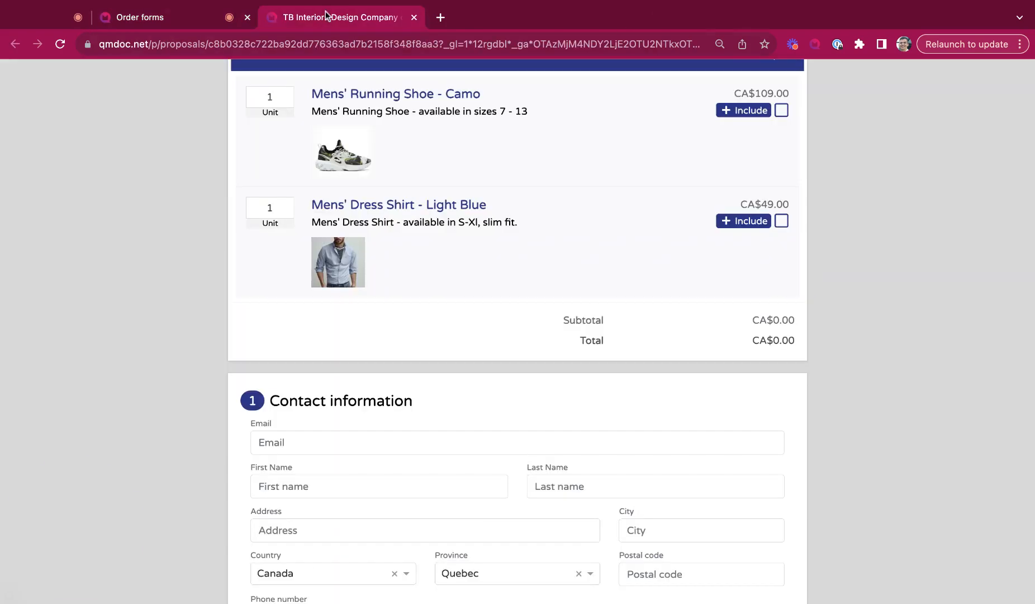
pyautogui.scroll(10, 277, 291)
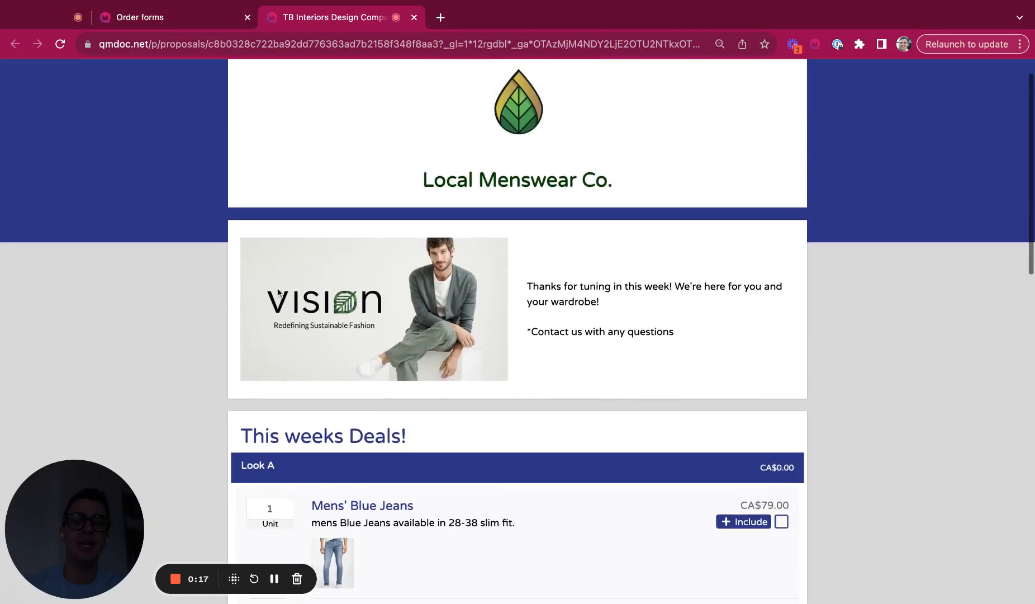
pyautogui.scroll(-5, 518, 330)
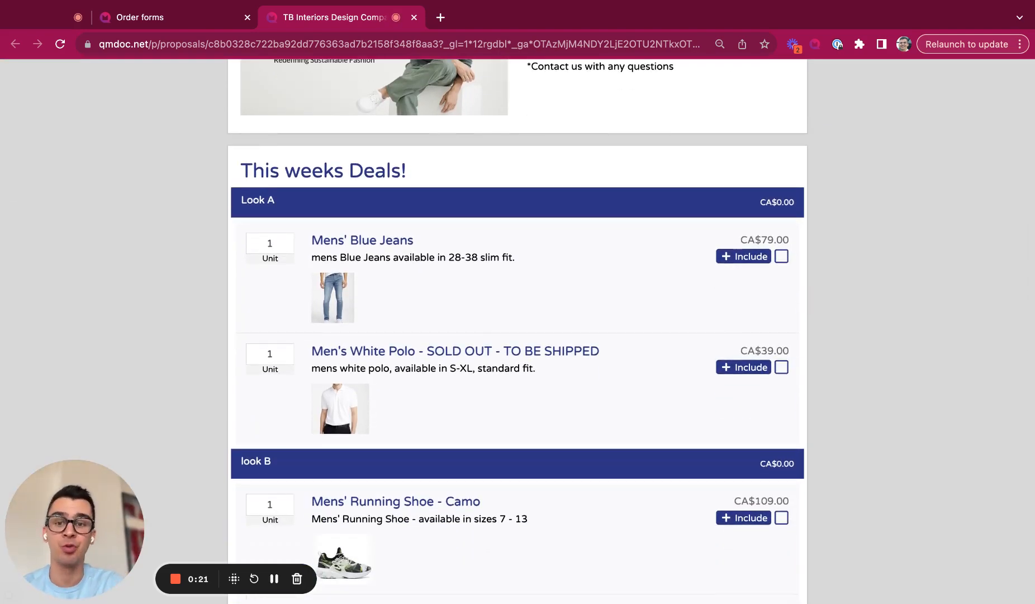
pyautogui.scroll(-1, 280, 296)
pyautogui.scroll(-3, 280, 296)
pyautogui.scroll(-3, 147, 244)
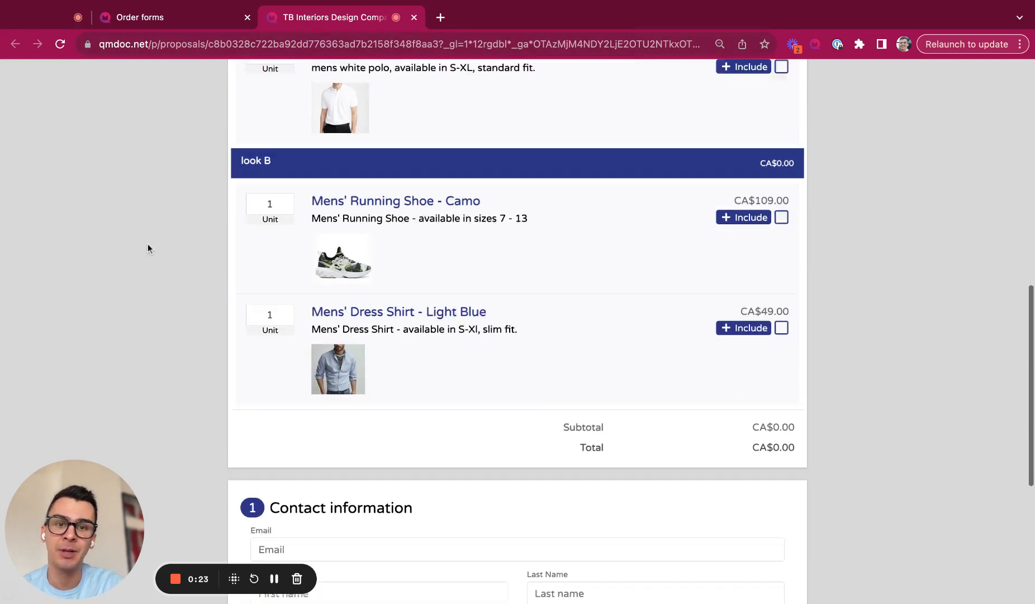
pyautogui.scroll(2, 147, 244)
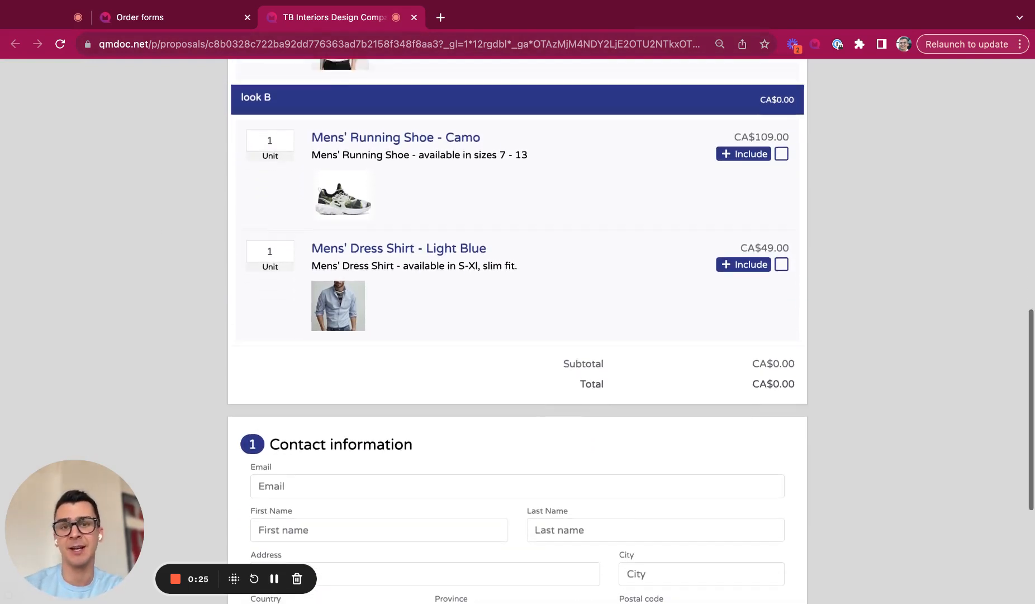
pyautogui.scroll(4, 576, 182)
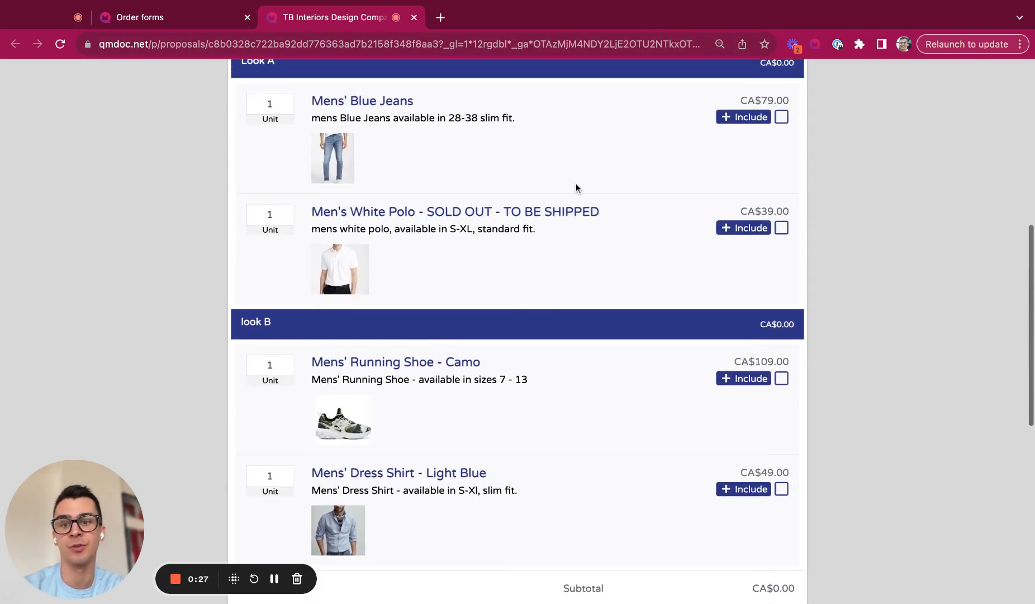
# Step: Include Mens' Blue Jeans and White Polo for a CA$118.00 total, then return to Order Forms
pyautogui.click(782, 118)
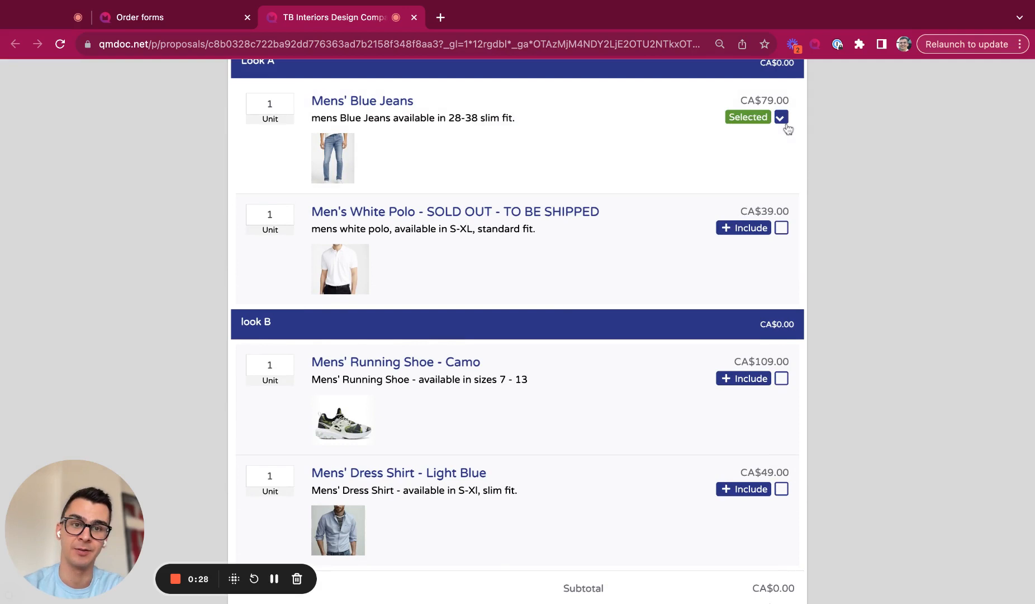
pyautogui.click(781, 227)
pyautogui.scroll(-8, 780, 232)
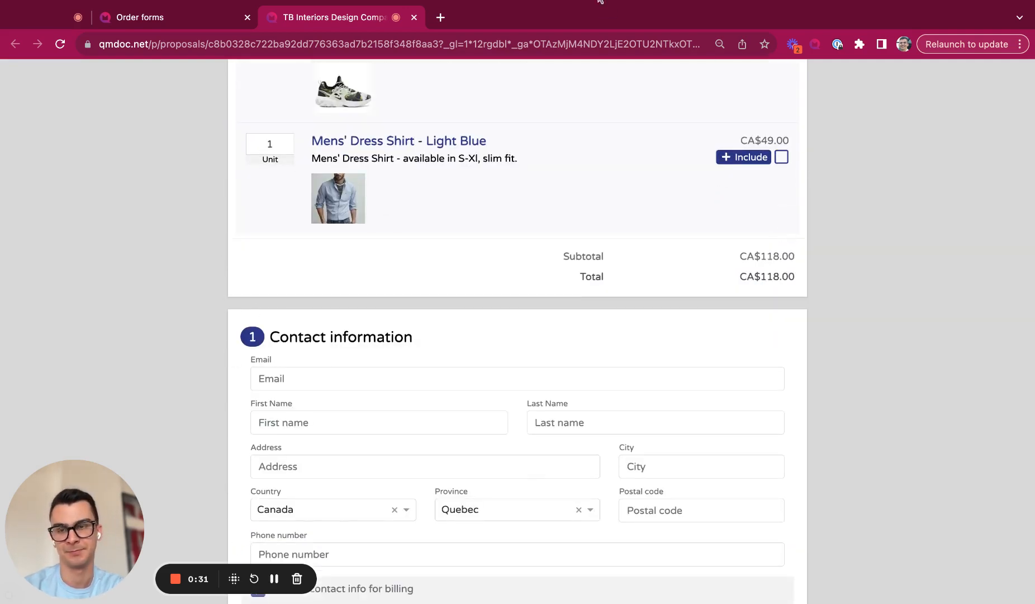
pyautogui.click(188, 20)
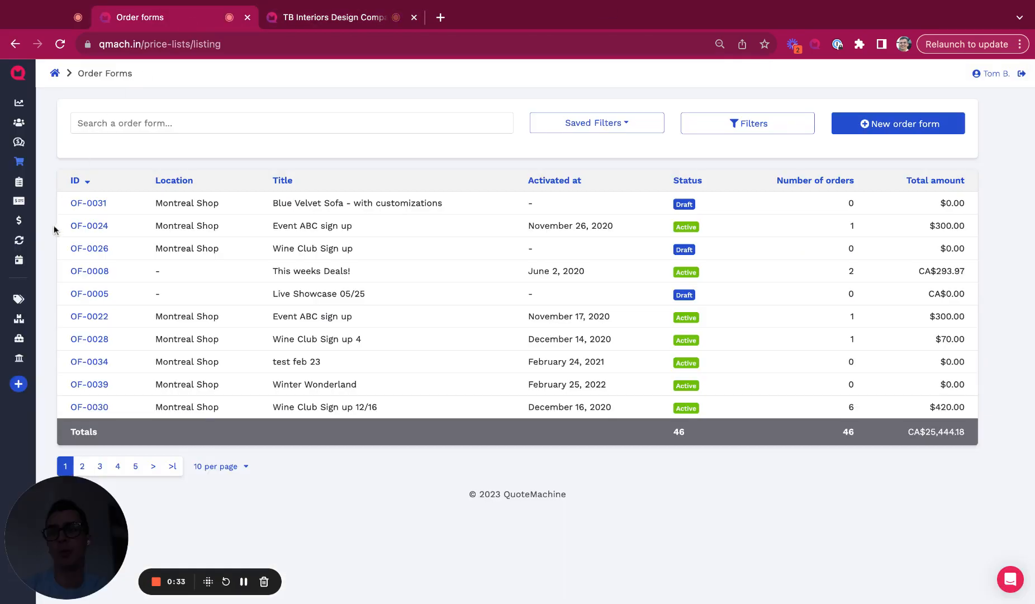
# Step: Look over the subscriptions list, then open the inventory's Stock Control page
pyautogui.click(23, 240)
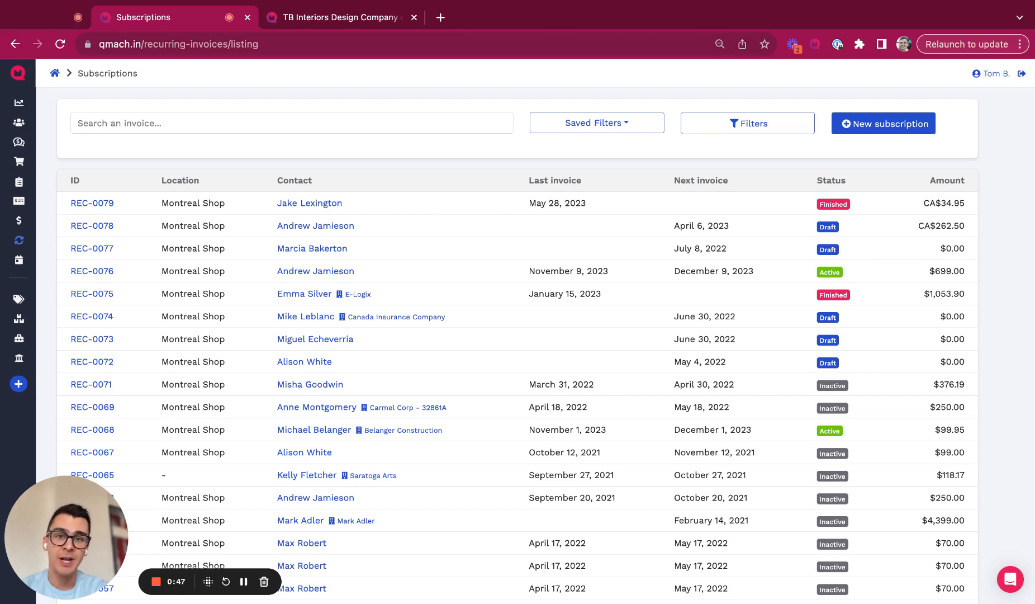
pyautogui.moveTo(20, 299)
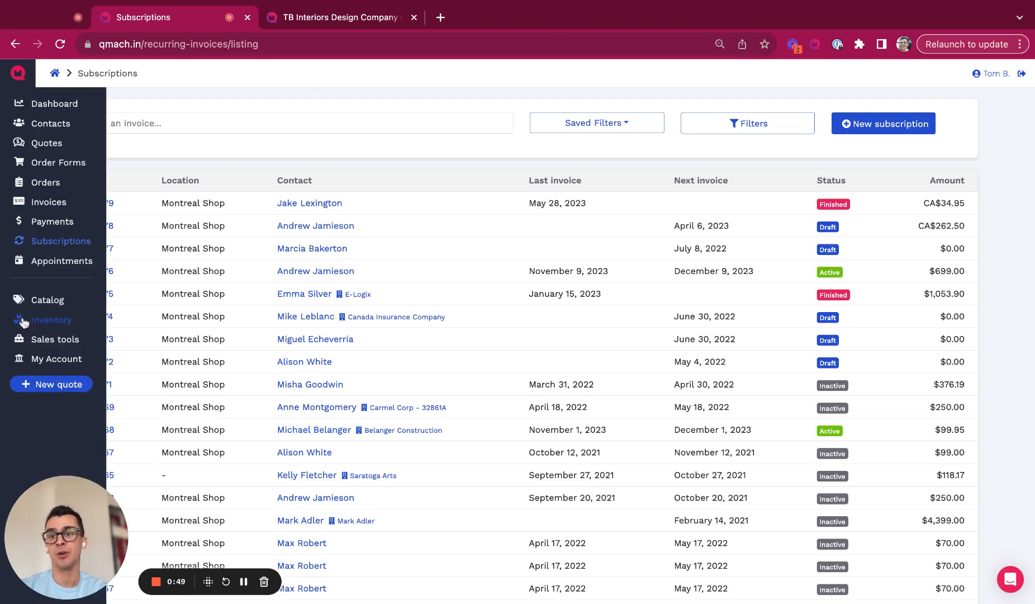
pyautogui.click(23, 321)
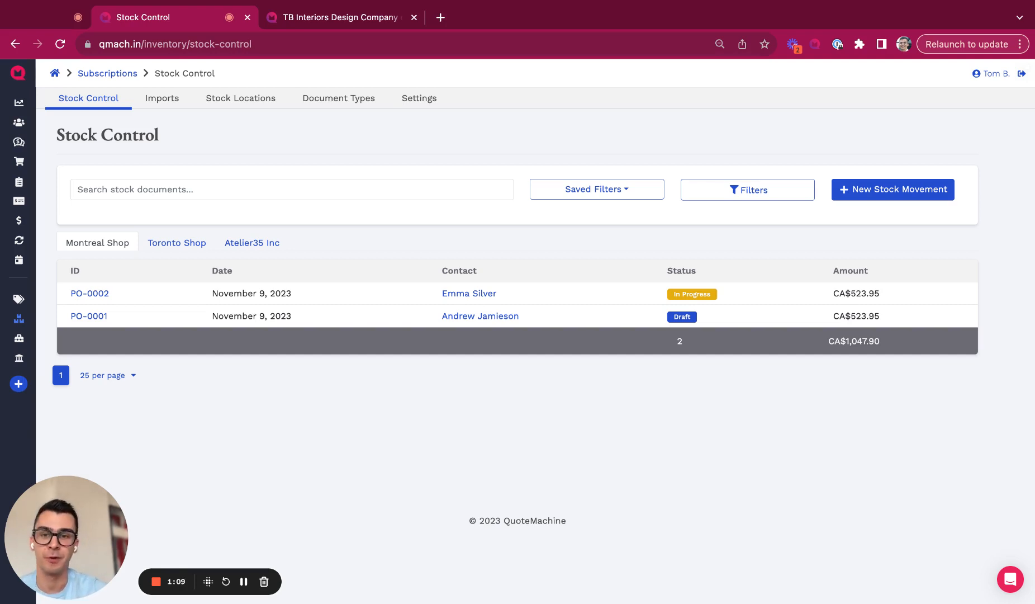
# Step: Review the stock locations and inventory settings, then go back to the dashboard
pyautogui.click(242, 99)
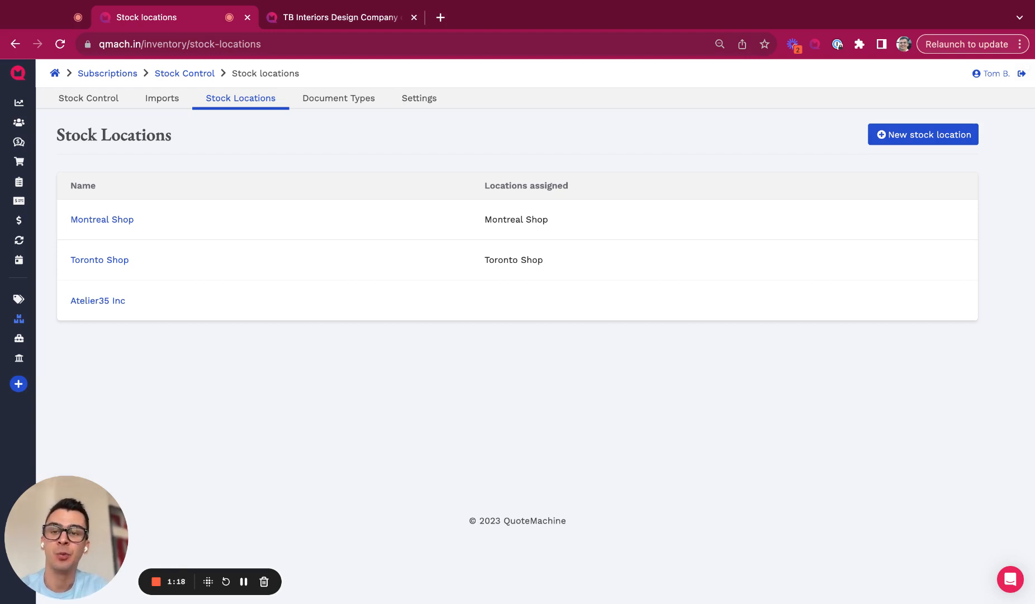
pyautogui.click(430, 101)
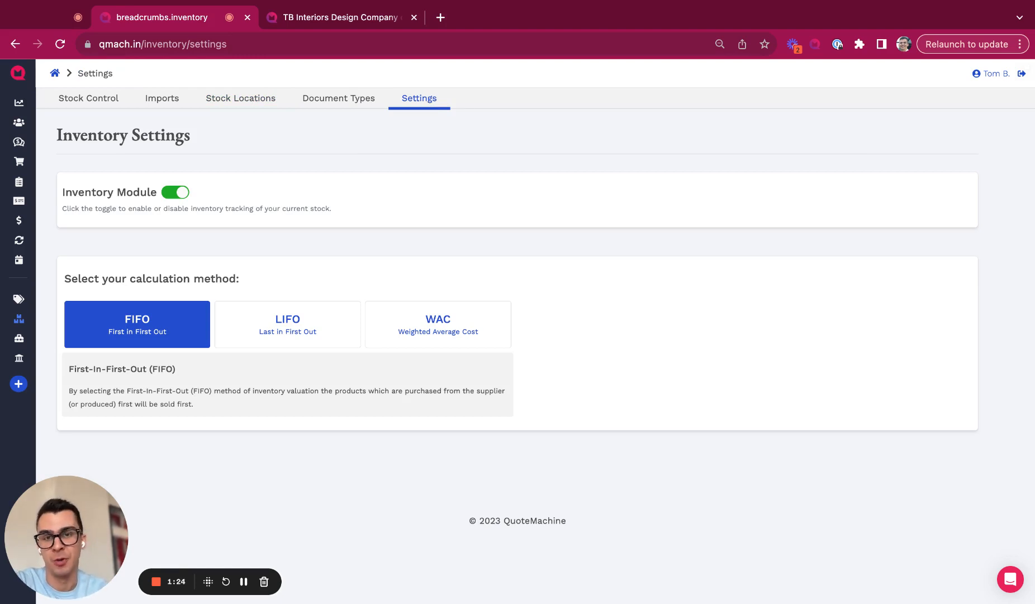
pyautogui.click(246, 587)
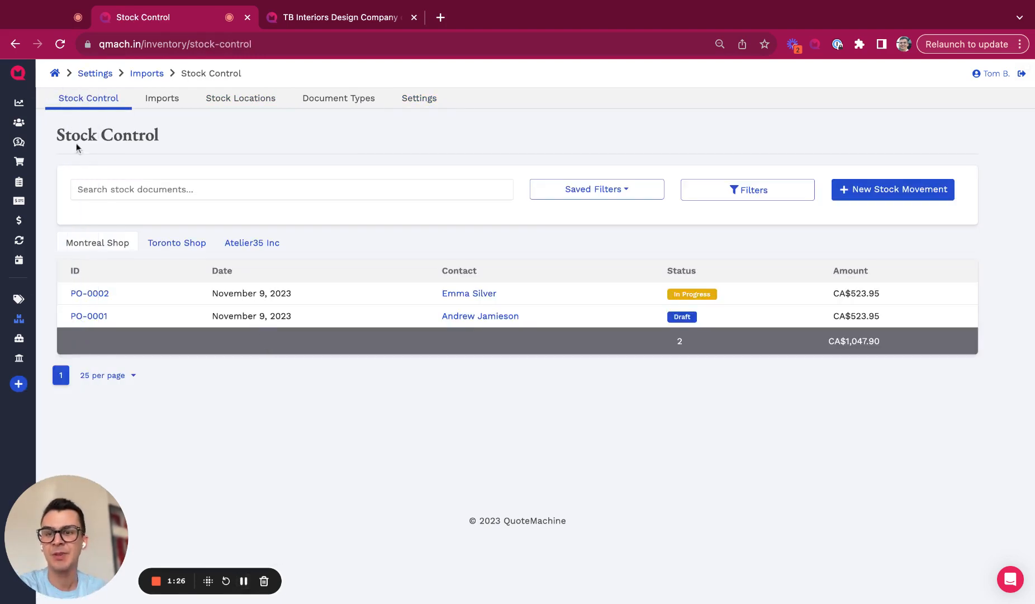
pyautogui.click(34, 102)
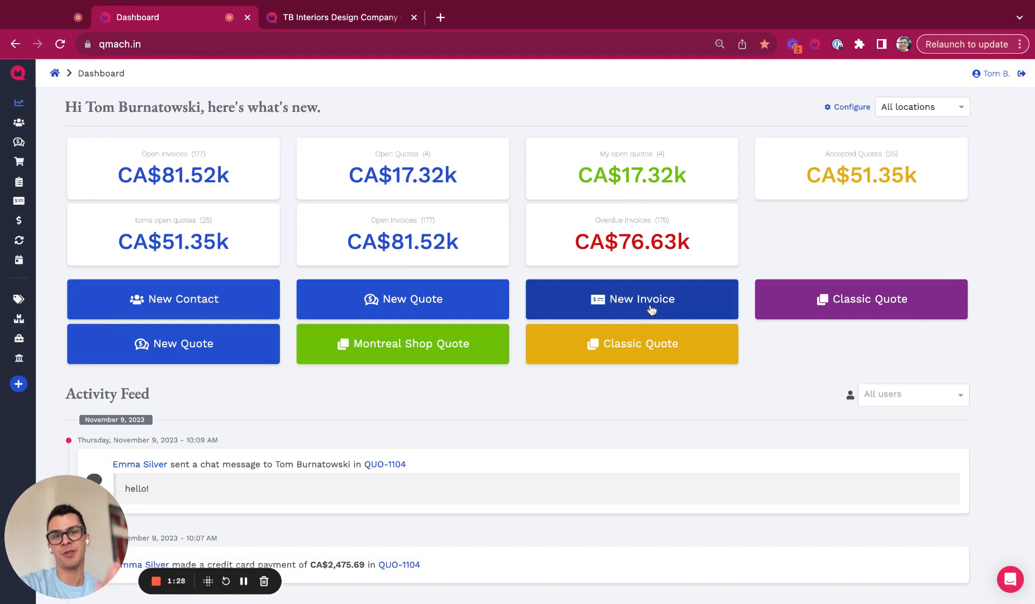